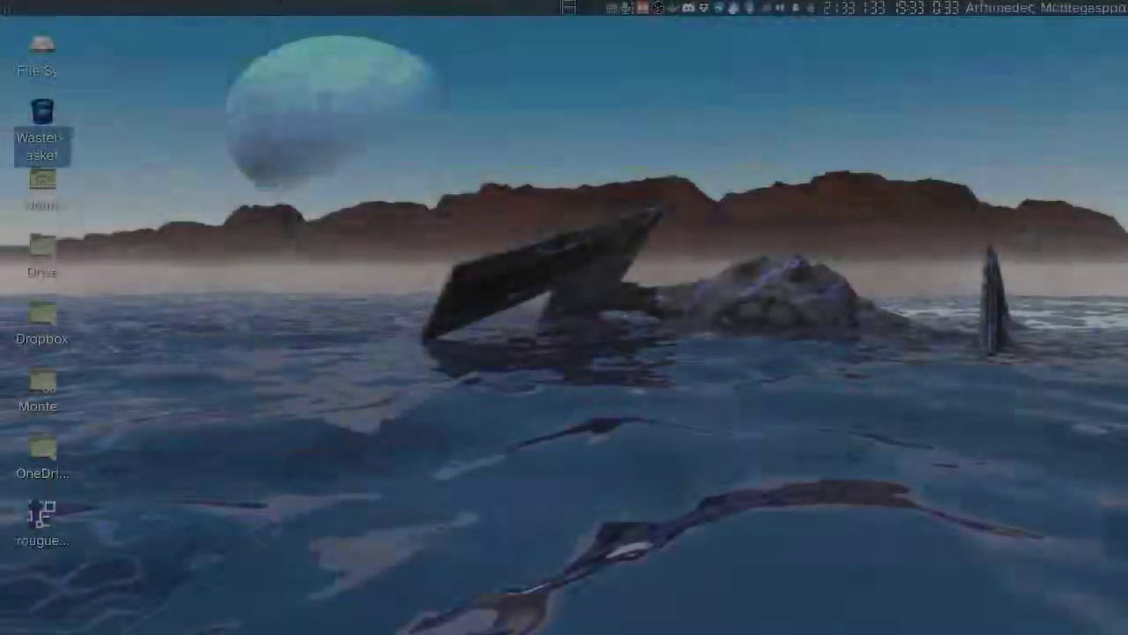
# Launch Godot and create the 'Rougue Like' project in its own folder, opening it in the editor.
pyautogui.press('super')
pyautogui.press('Return')
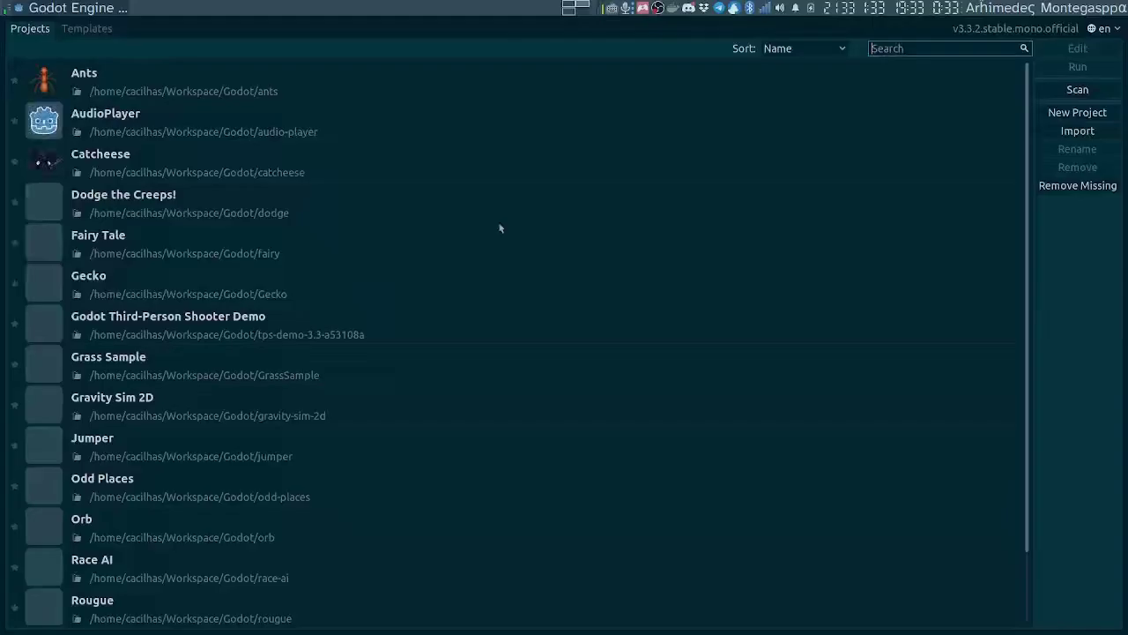
pyautogui.click(1086, 109)
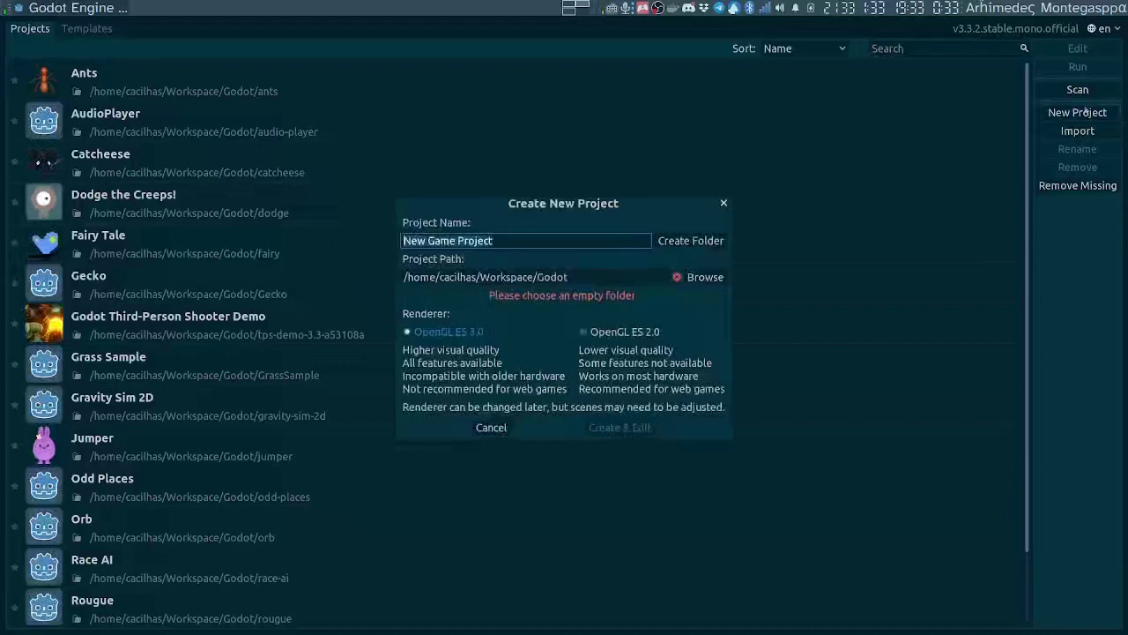
pyautogui.write('Rougue Like')
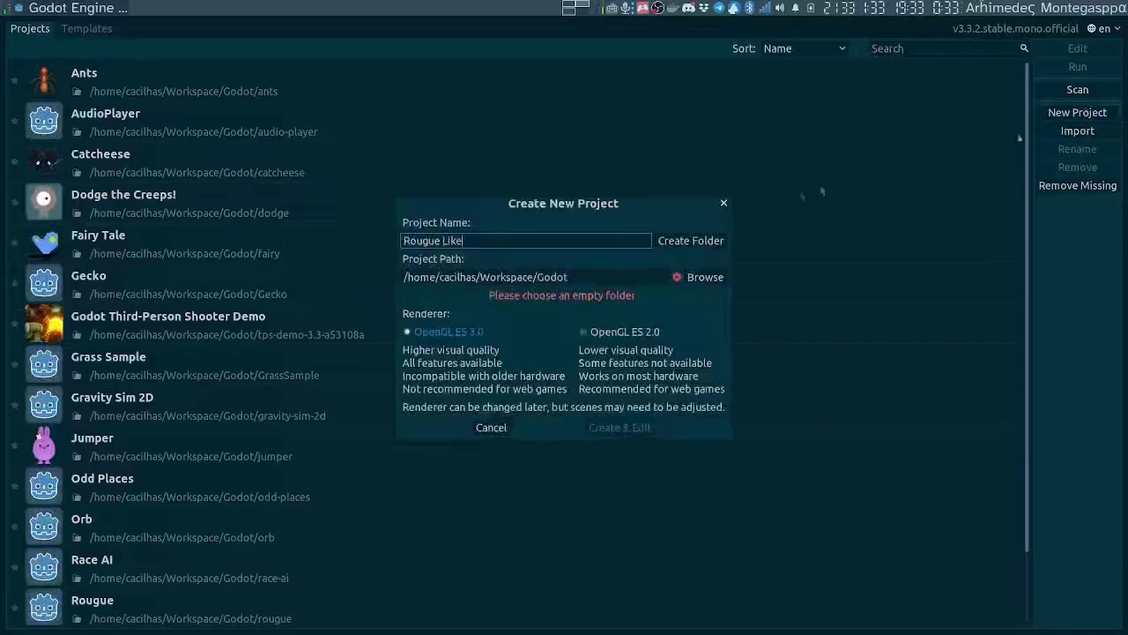
pyautogui.click(706, 240)
pyautogui.click(620, 426)
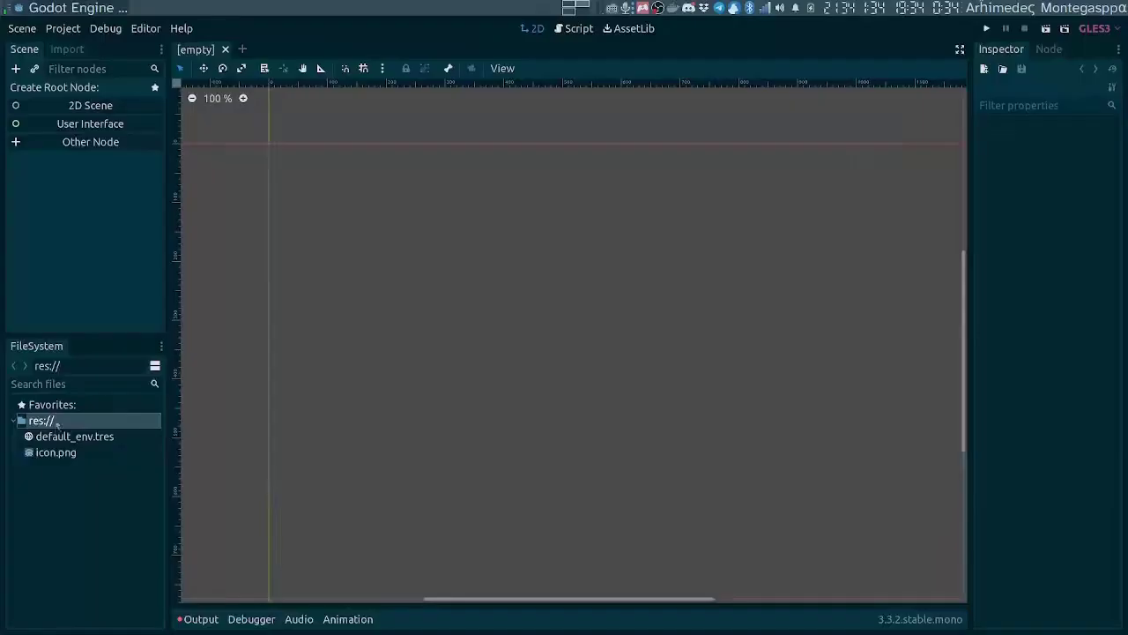
# Create an 'assets' folder in res://.
pyautogui.rightClick(56, 424)
pyautogui.click(113, 514)
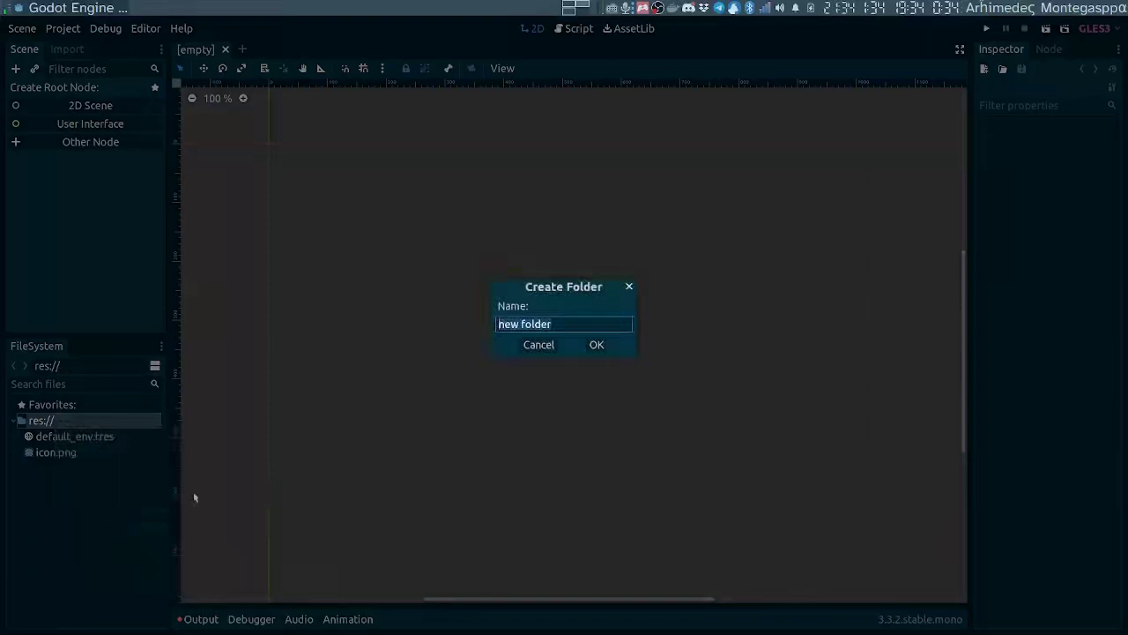
pyautogui.write('assets')
pyautogui.press('Return')
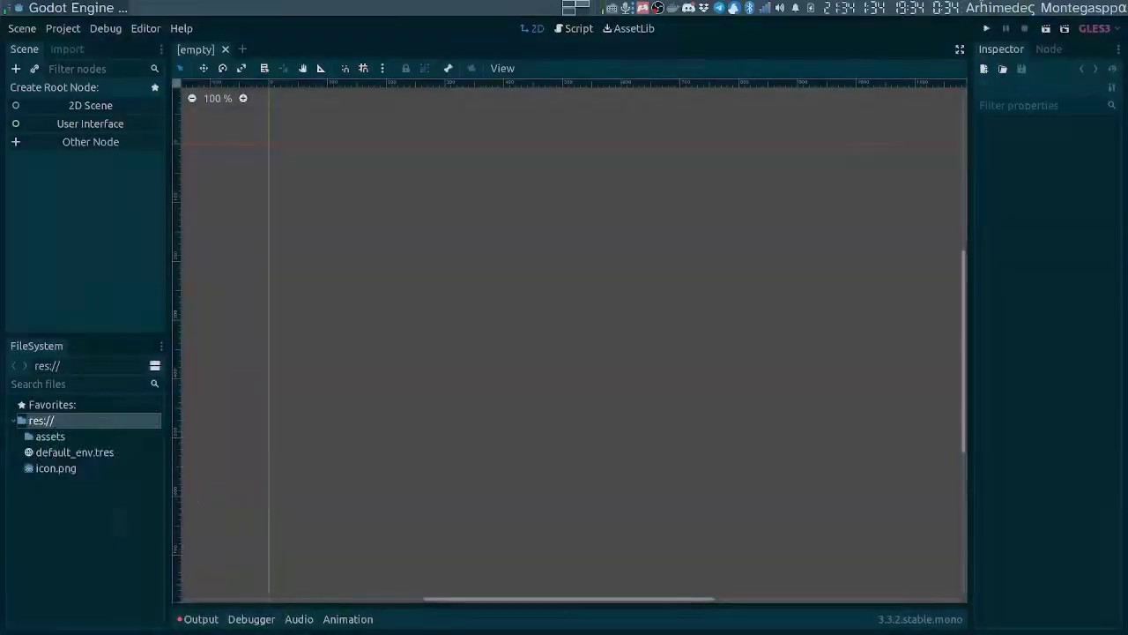
# Copy rougue.png from the Desktop into the project and move it into the assets folder.
pyautogui.moveTo(553, 626)
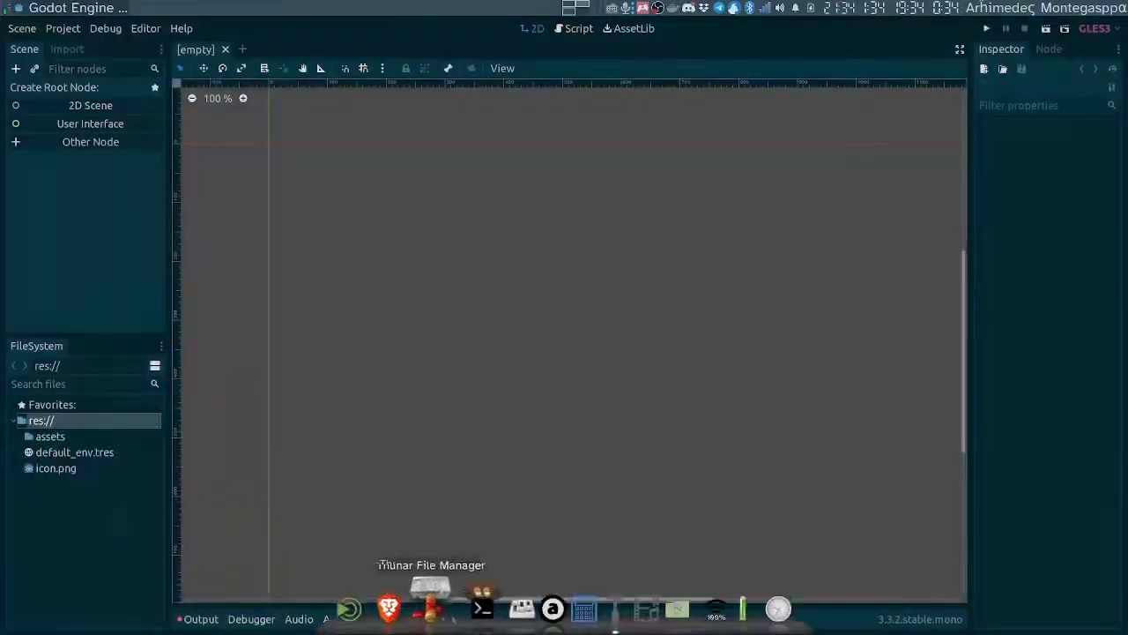
pyautogui.click(431, 599)
pyautogui.click(288, 356)
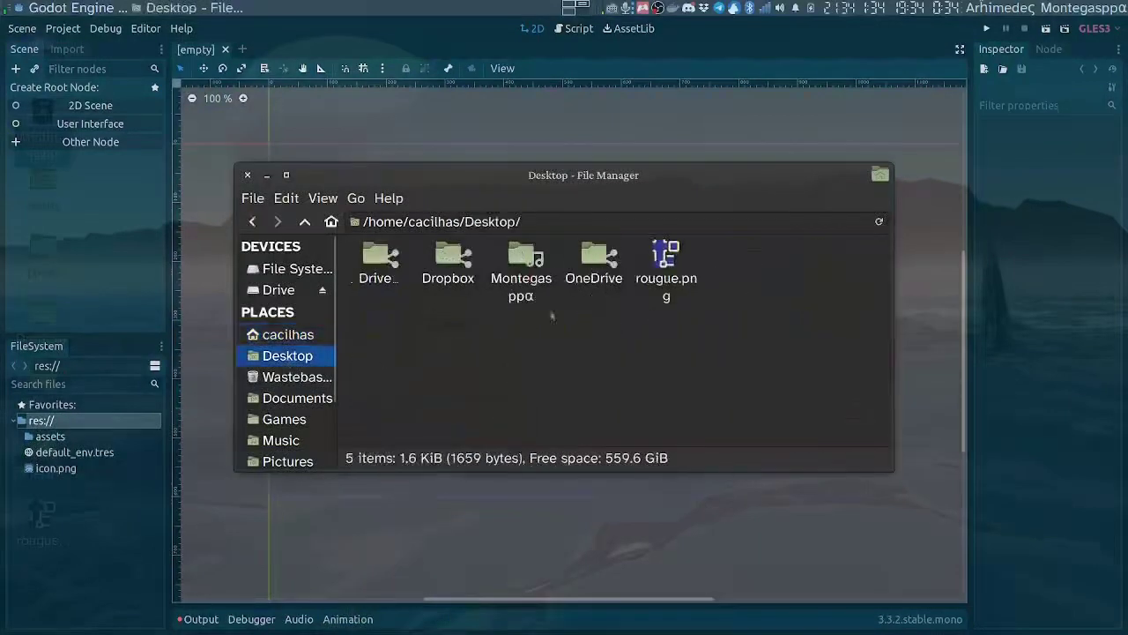
pyautogui.moveTo(666, 264); pyautogui.dragTo(89, 520)
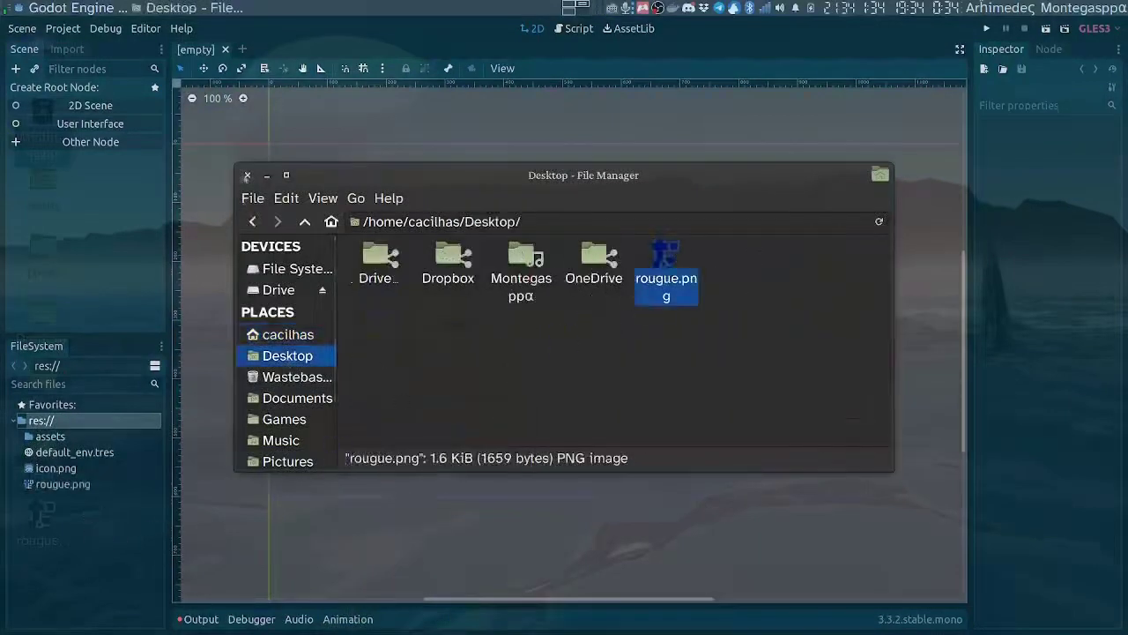
pyautogui.click(246, 175)
pyautogui.moveTo(63, 484); pyautogui.dragTo(51, 436)
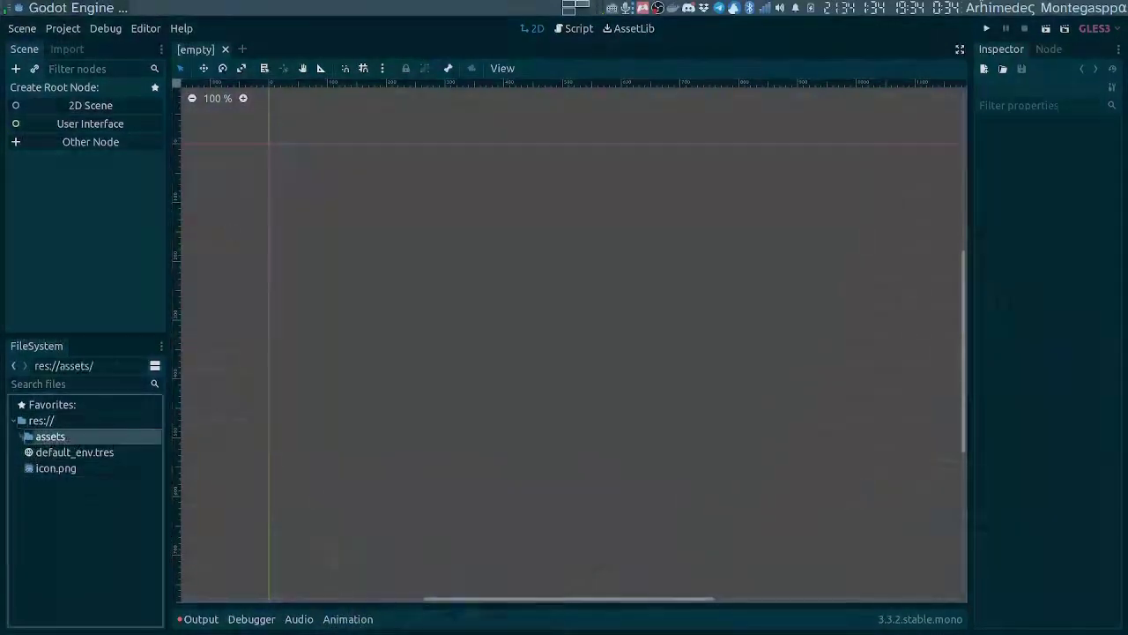
# Reimport assets/rougue.png with Filter turned off.
pyautogui.click(19, 437)
pyautogui.click(67, 452)
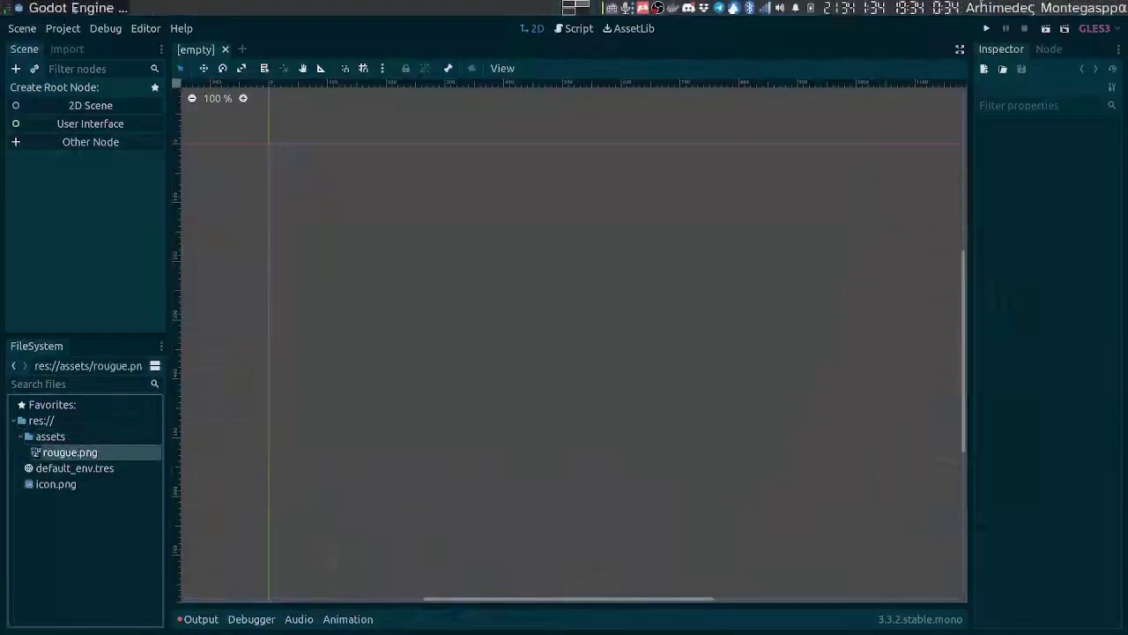
pyautogui.click(69, 50)
pyautogui.click(91, 257)
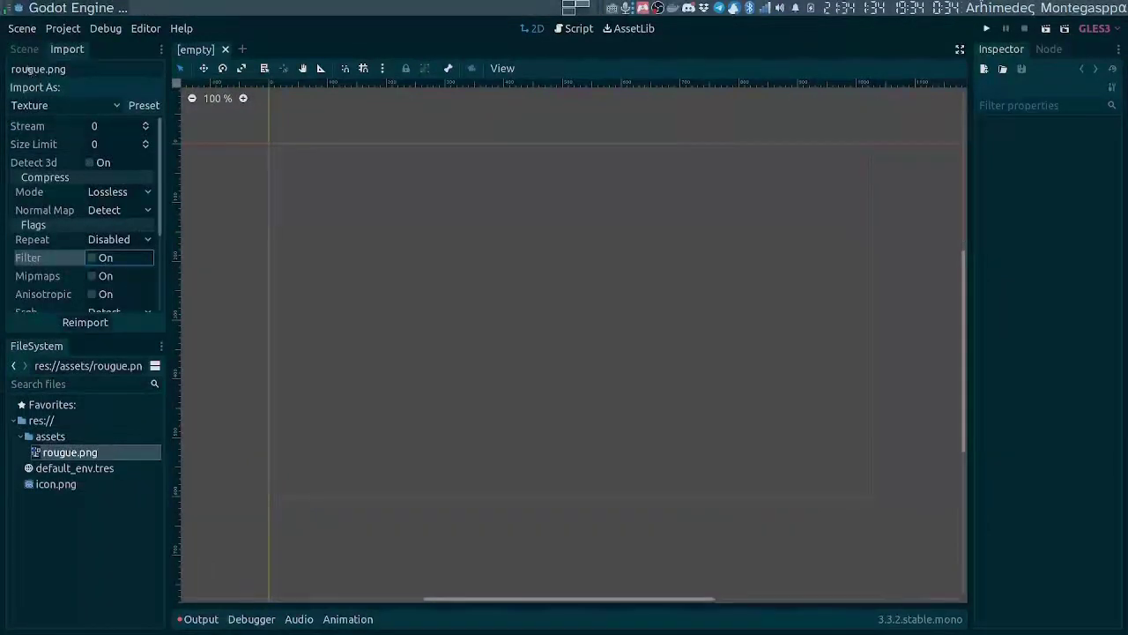
# Create a TileMap as the scene's root node.
pyautogui.click(24, 49)
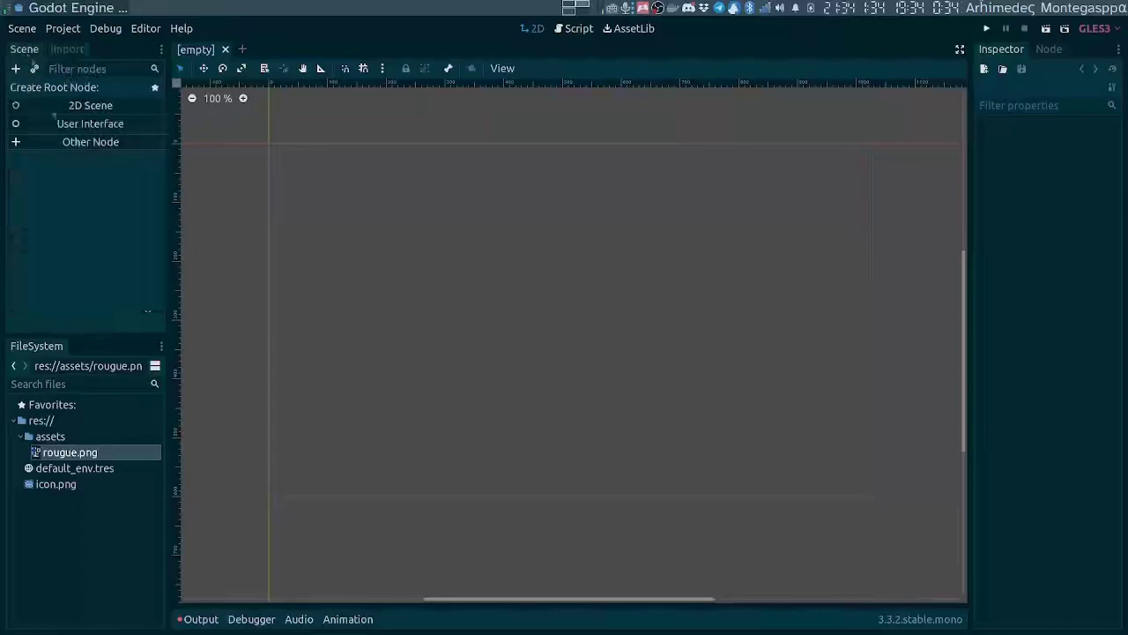
pyautogui.click(76, 142)
pyautogui.write('tilem')
pyautogui.press('Return')
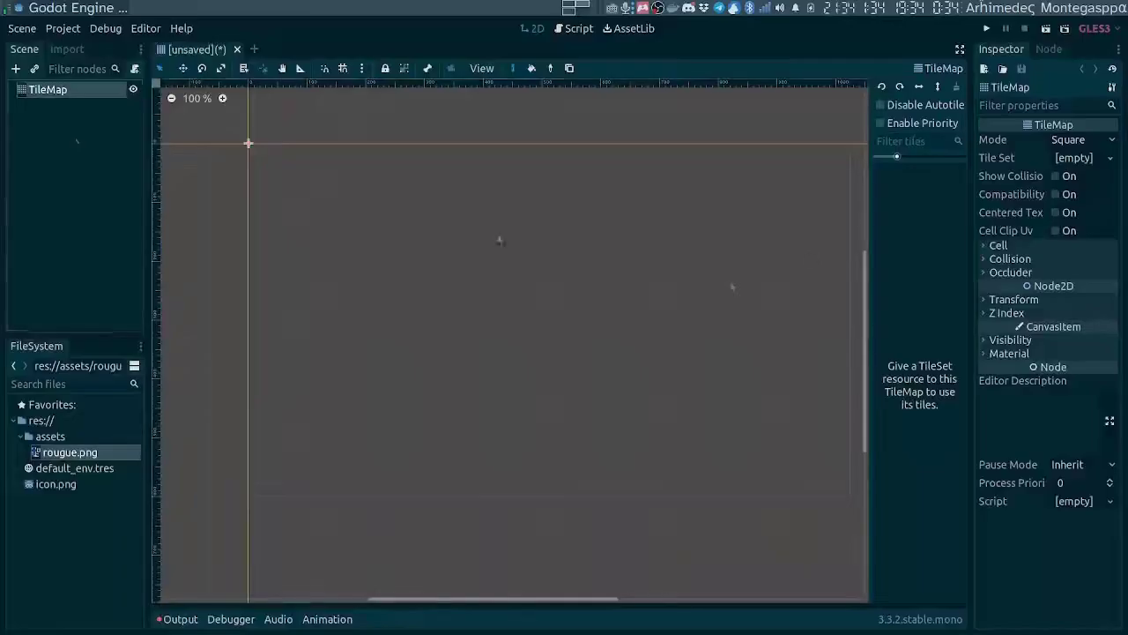
# Assign a new TileSet to the TileMap's Tile Set property and open it for editing.
pyautogui.click(985, 247)
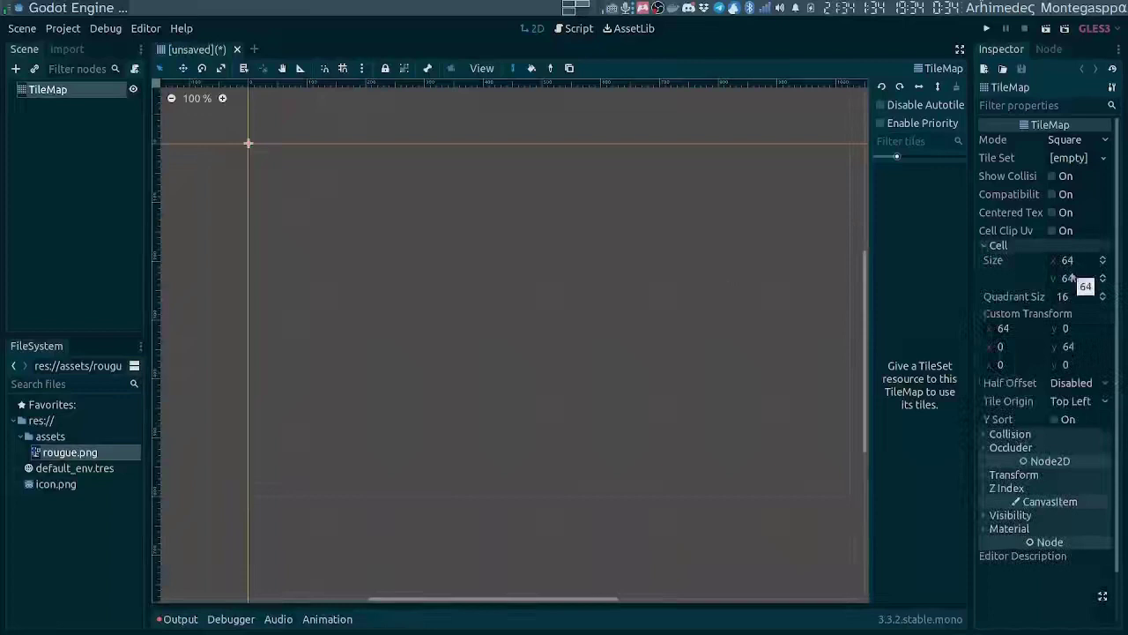
pyautogui.click(1110, 163)
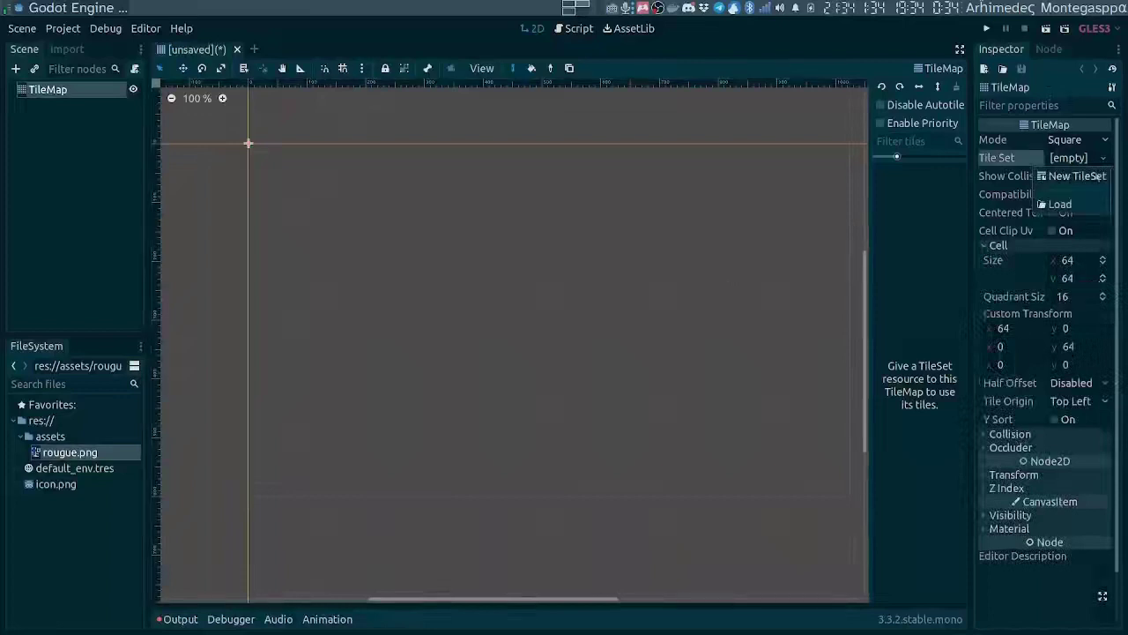
pyautogui.click(1077, 176)
pyautogui.click(1073, 158)
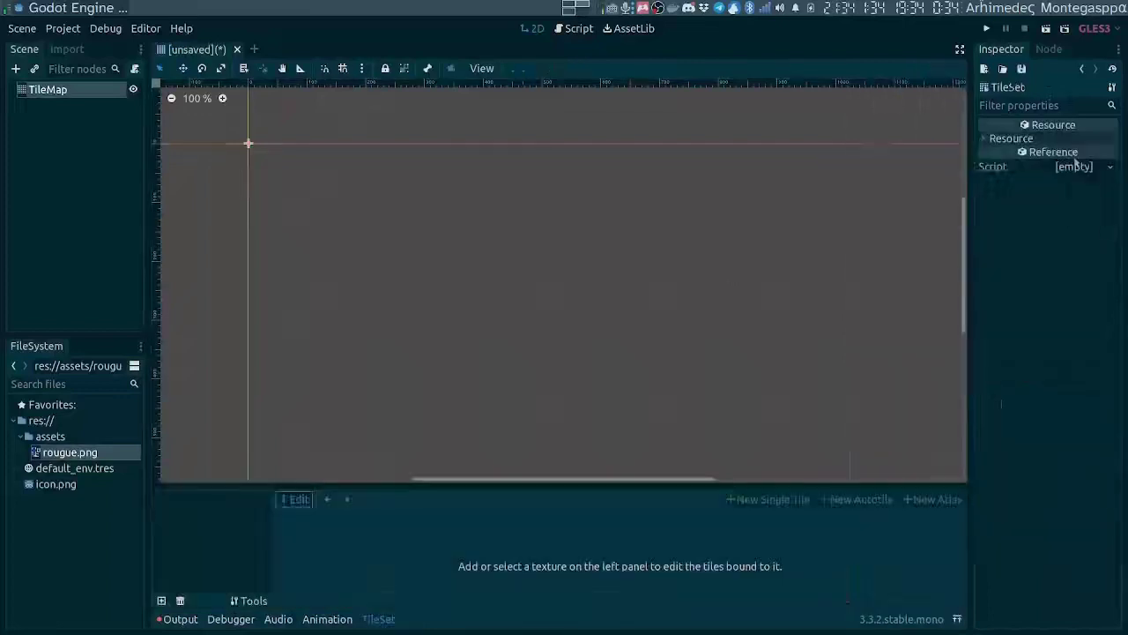
# Add rougue.png as a texture in the enlarged TileSet editor and zoom in on it.
pyautogui.click(956, 618)
pyautogui.moveTo(61, 454); pyautogui.dragTo(191, 220)
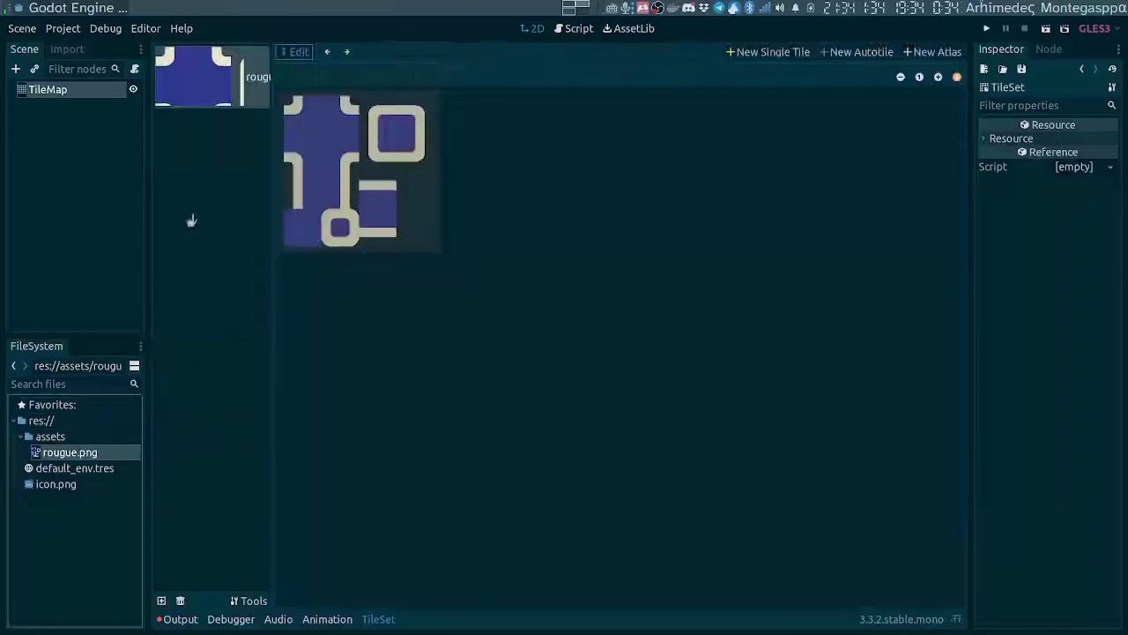
pyautogui.click(938, 76)
pyautogui.click(938, 77)
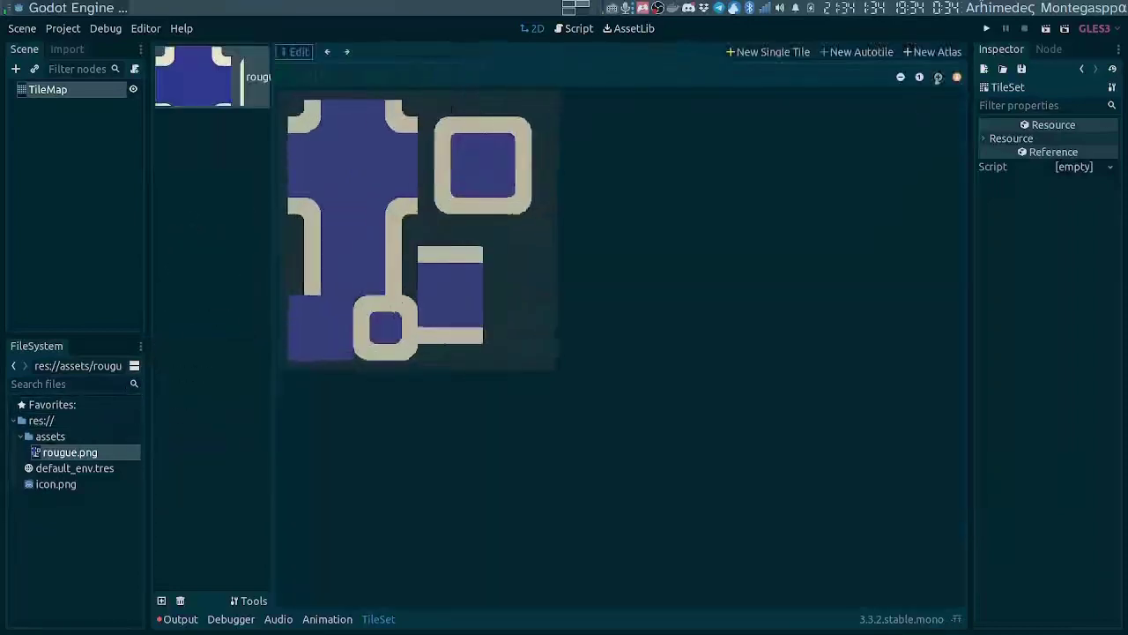
pyautogui.click(938, 77)
pyautogui.click(937, 77)
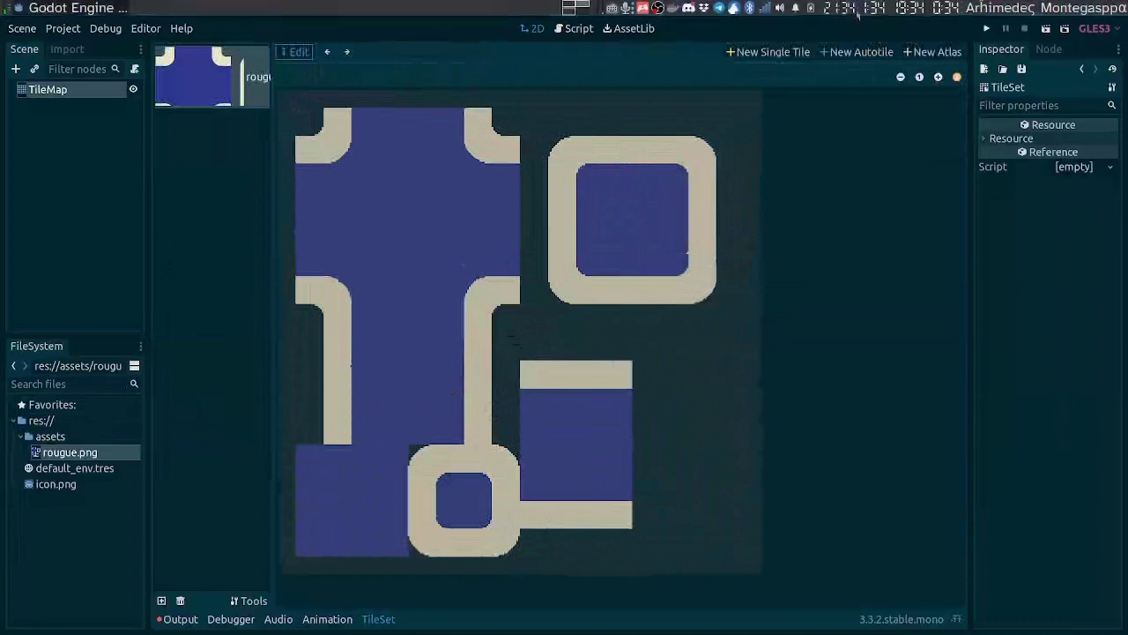
# Define a new autotile covering the whole texture with a 64-pixel snap step.
pyautogui.click(856, 51)
pyautogui.moveTo(309, 141); pyautogui.dragTo(731, 564)
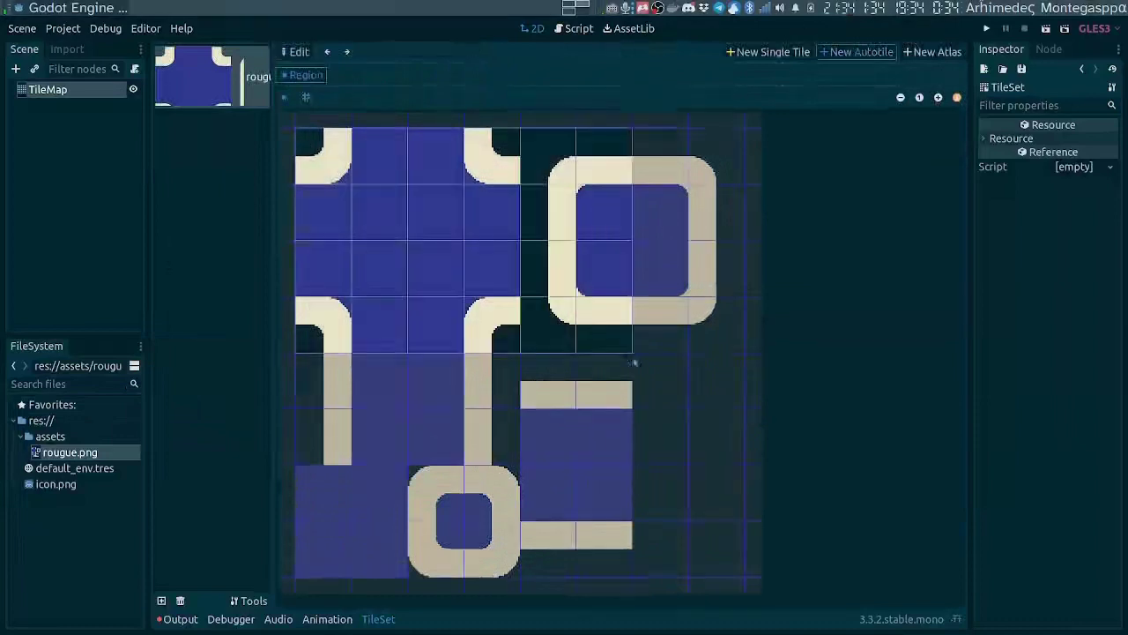
pyautogui.click(988, 154)
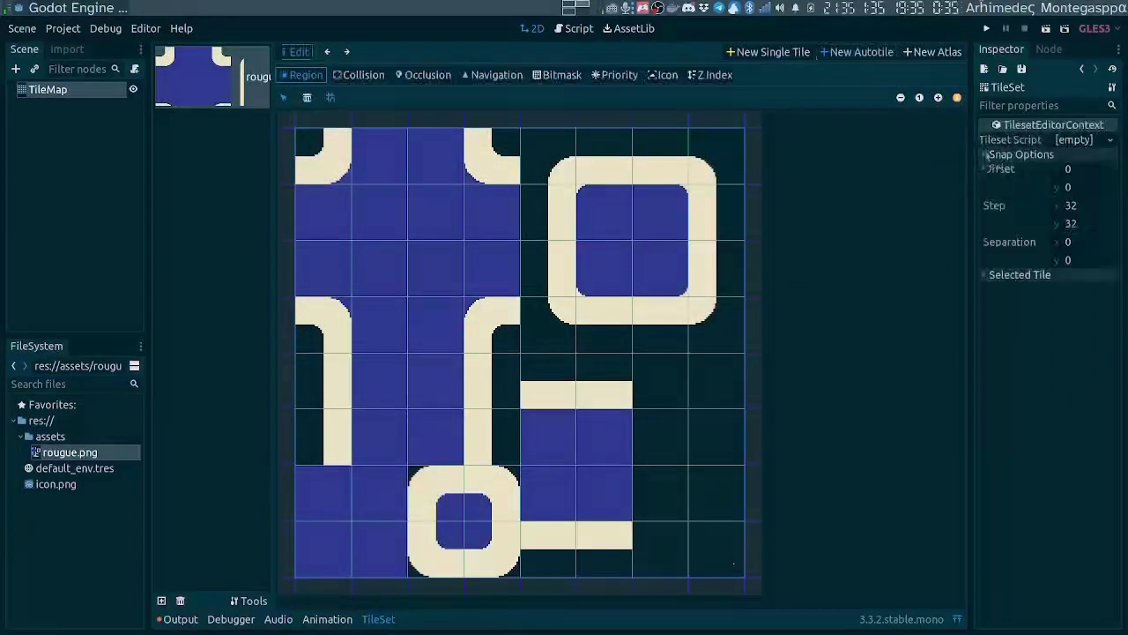
pyautogui.click(1071, 206)
pyautogui.press('Tab')
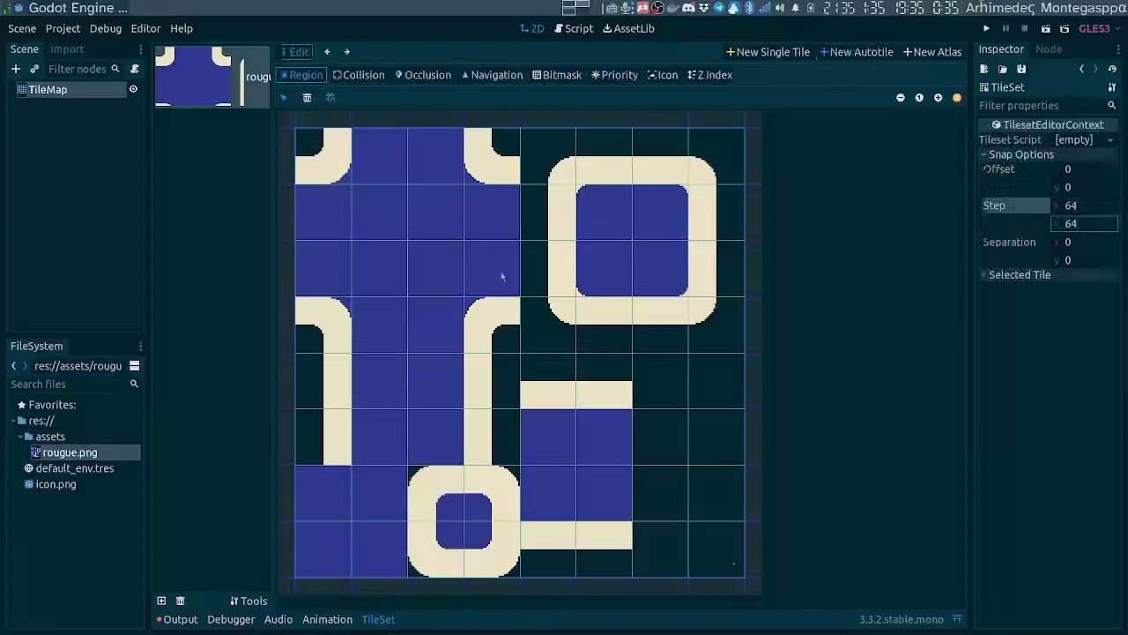
# Set the autotile bitmask mode to 3x3 (minimal) and subtile size to 64×64.
pyautogui.click(985, 275)
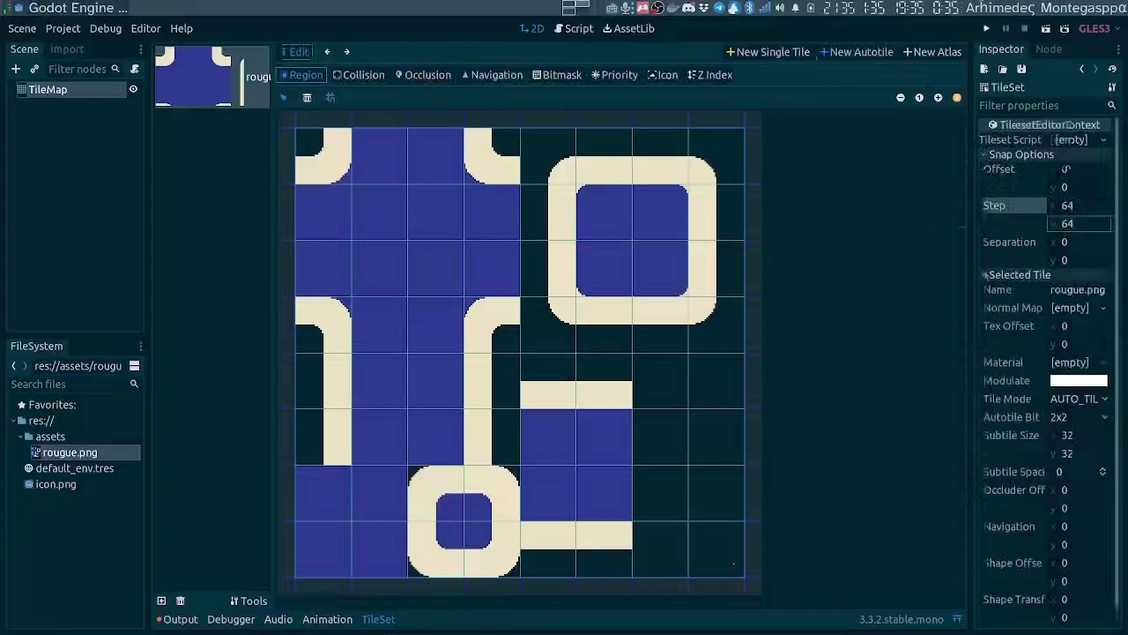
pyautogui.click(555, 75)
pyautogui.click(1081, 424)
pyautogui.click(1085, 442)
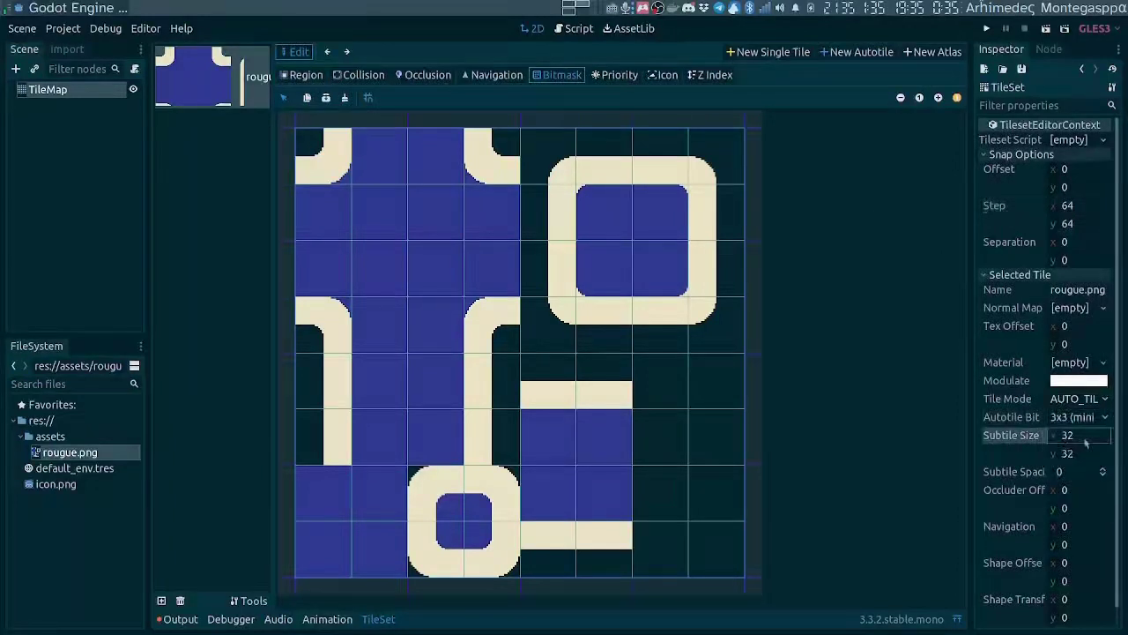
pyautogui.write('64')
pyautogui.press('Tab')
pyautogui.write('64')
pyautogui.press('Tab')
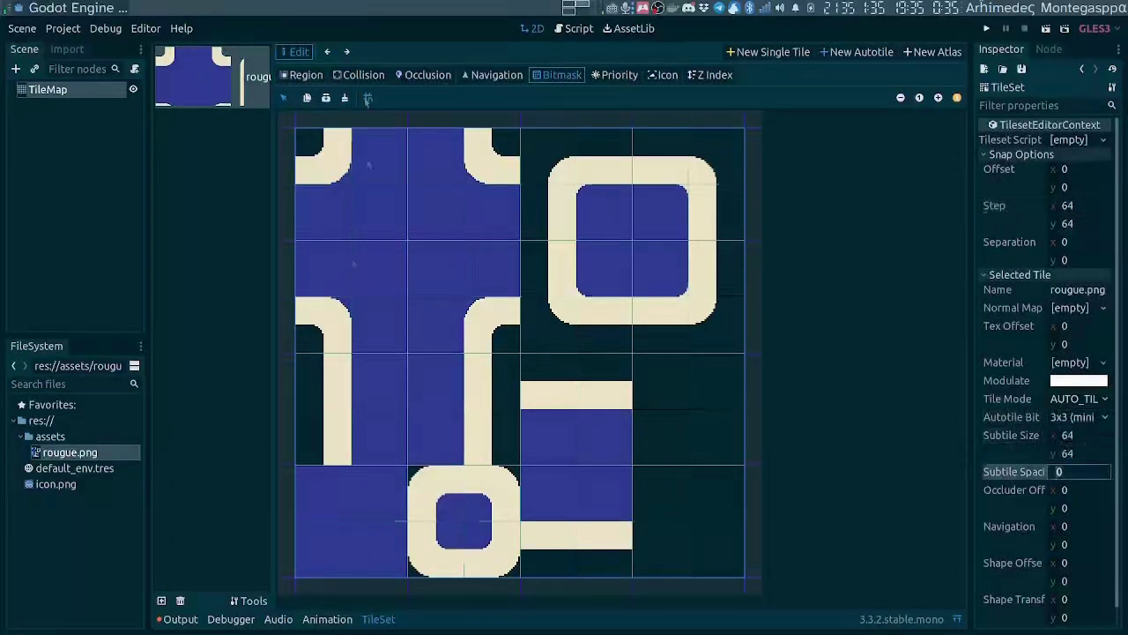
# Paint bitmask over the floor areas of all rougue.png subtiles, then switch to Collision mode.
pyautogui.moveTo(356, 147); pyautogui.dragTo(457, 177)
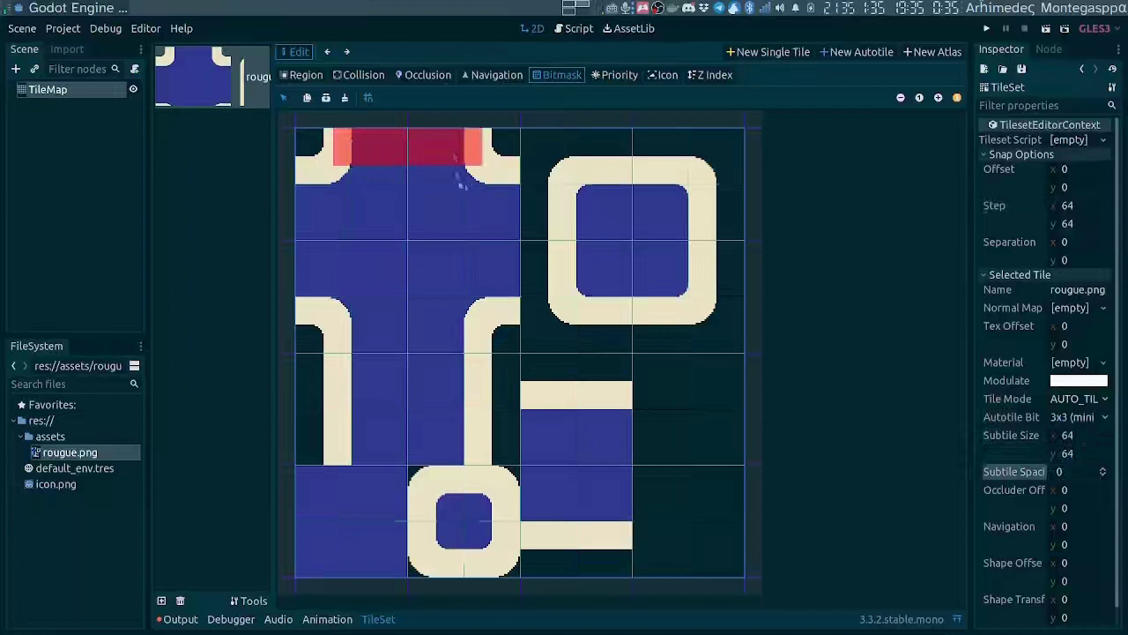
pyautogui.moveTo(308, 192)
pyautogui.mouseDown()
pyautogui.moveTo(335, 280)
pyautogui.moveTo(453, 432)
pyautogui.mouseUp()
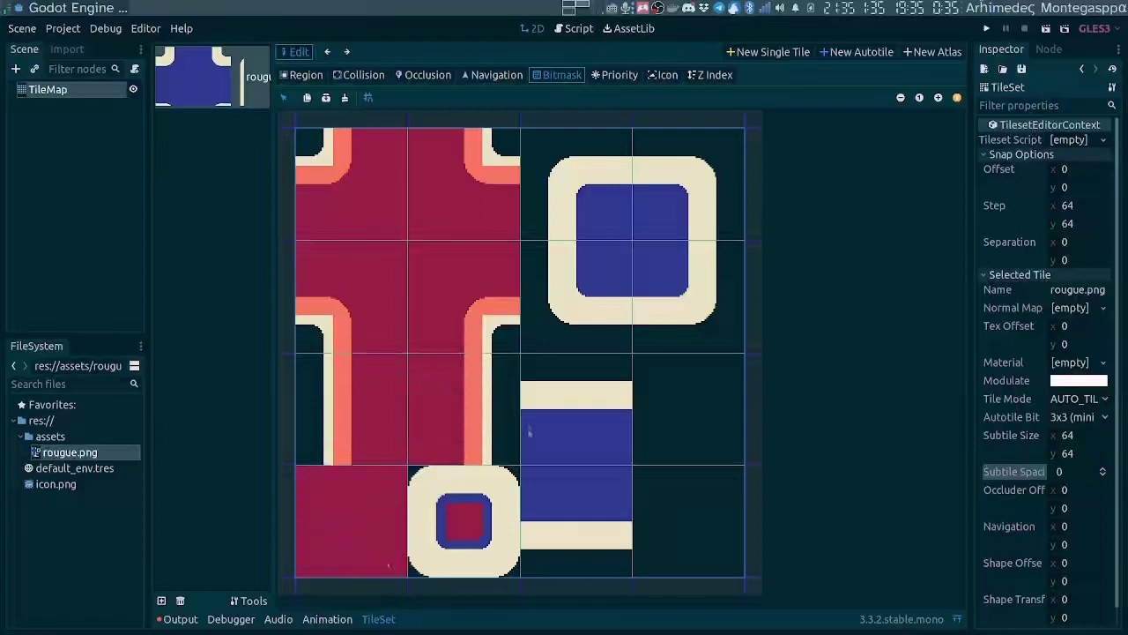
pyautogui.moveTo(529, 431); pyautogui.dragTo(610, 529)
pyautogui.click(586, 194)
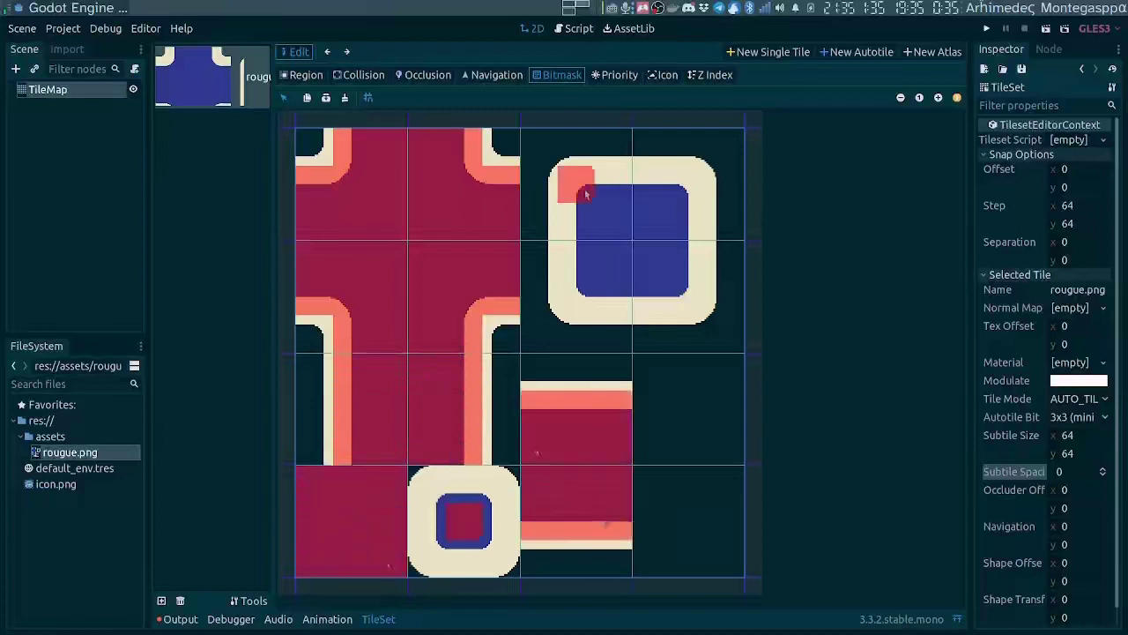
pyautogui.moveTo(587, 194); pyautogui.dragTo(636, 216)
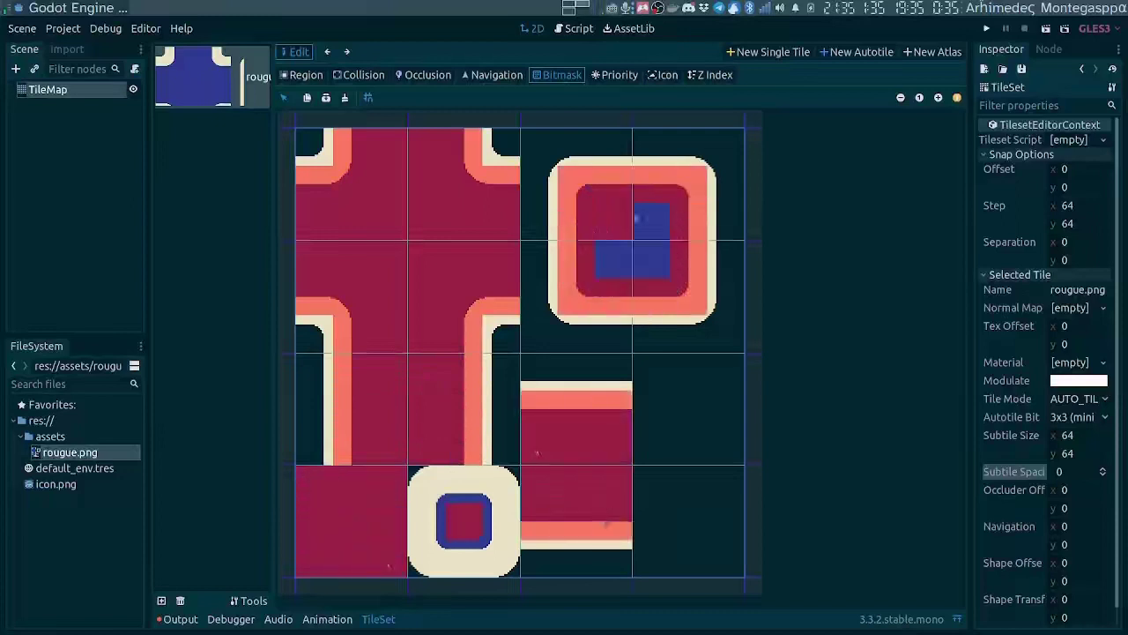
pyautogui.click(359, 75)
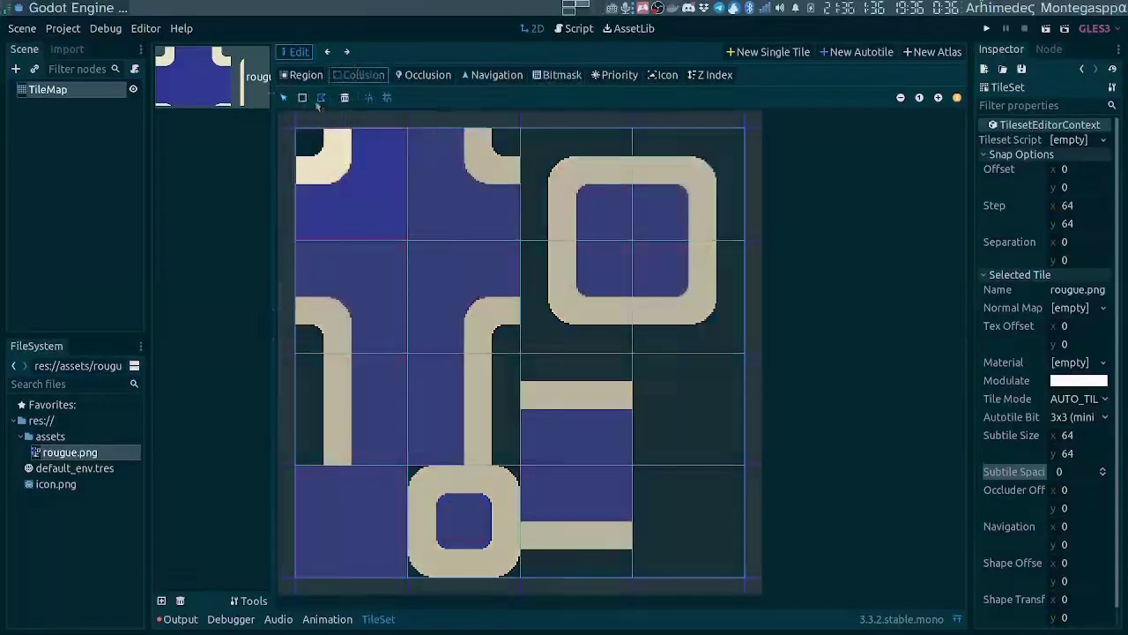
# Draw and fine-tune the collision polygon on the top-left corner subtile.
pyautogui.click(938, 98)
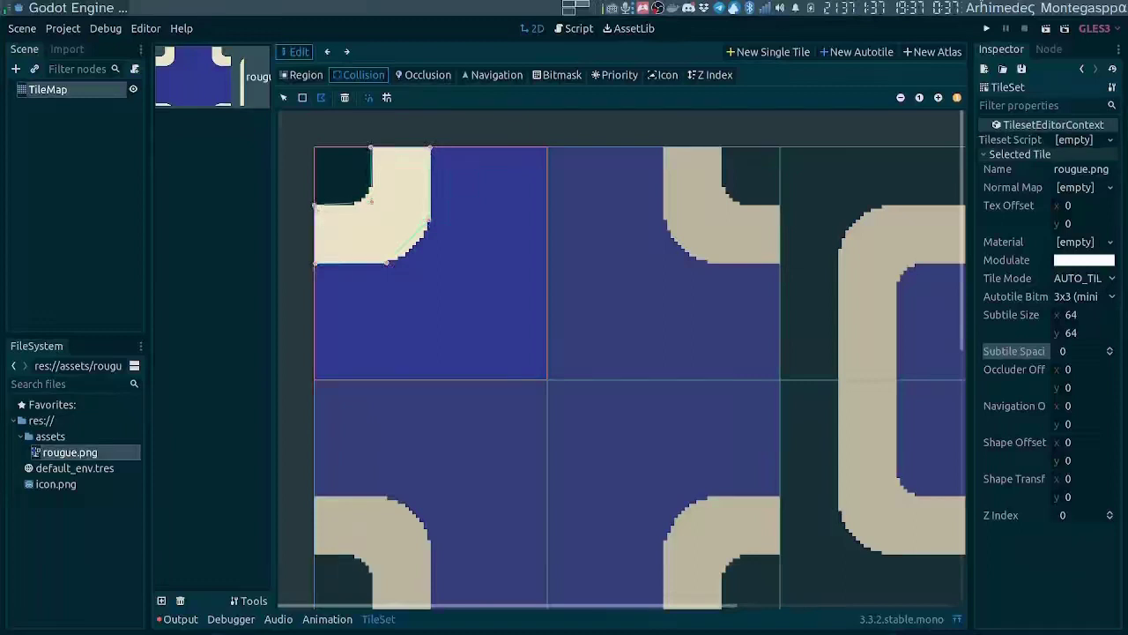
pyautogui.click(315, 264)
pyautogui.moveTo(297, 265); pyautogui.dragTo(292, 271)
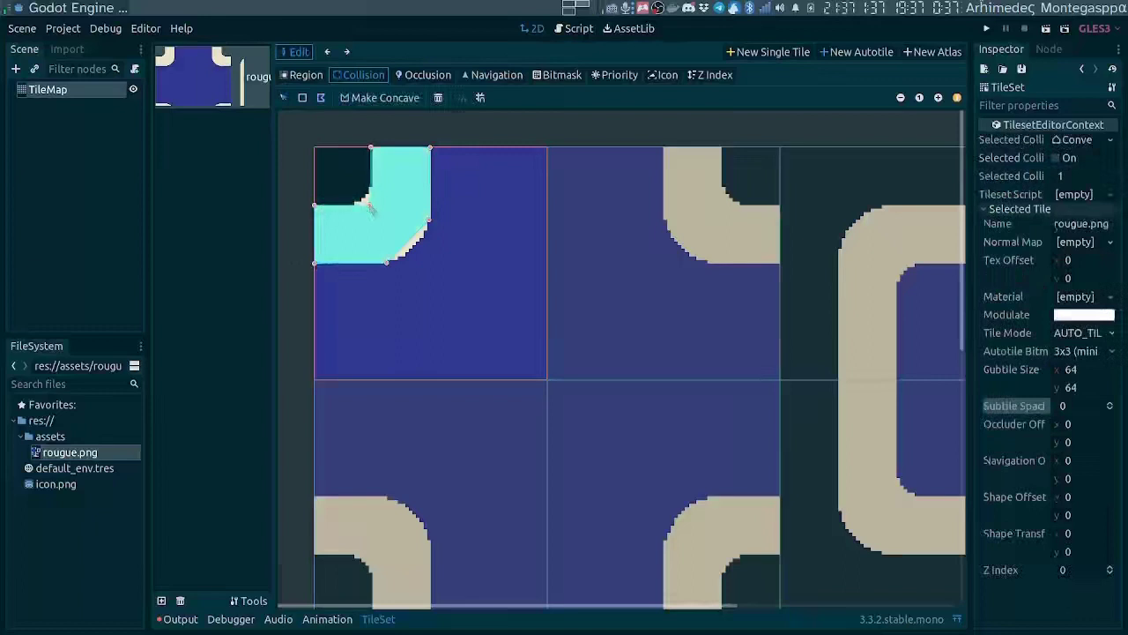
pyautogui.moveTo(371, 147); pyautogui.dragTo(374, 147)
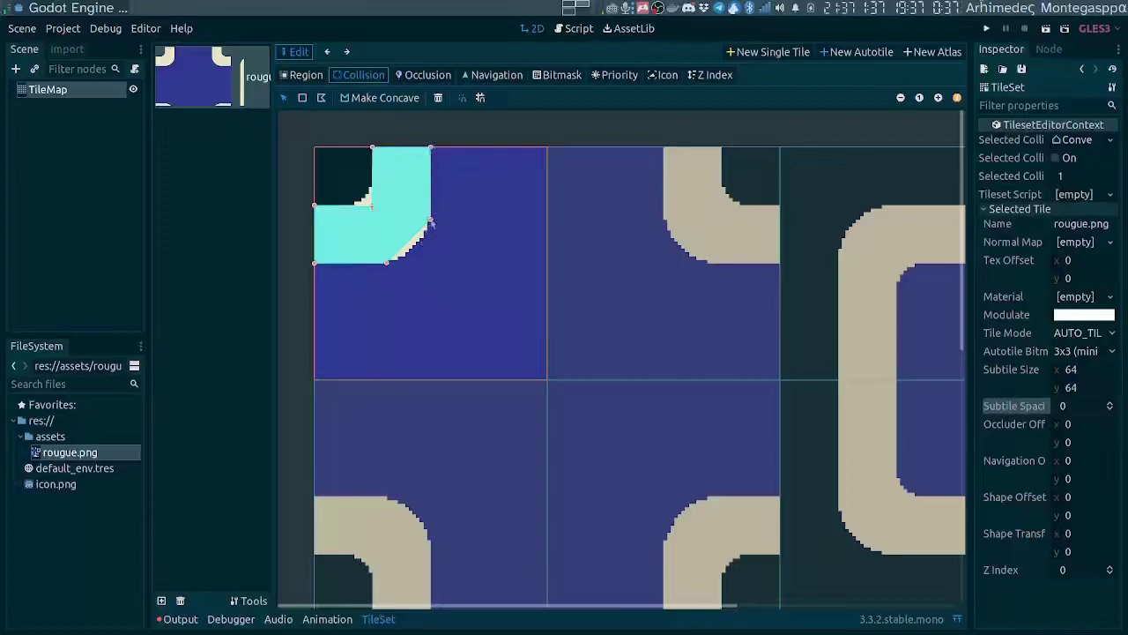
# Draw collision polygons on the second, lower-left and right corner subtiles.
pyautogui.keyDown('shift'); pyautogui.hscroll(2, 573, 320); pyautogui.keyUp('shift')
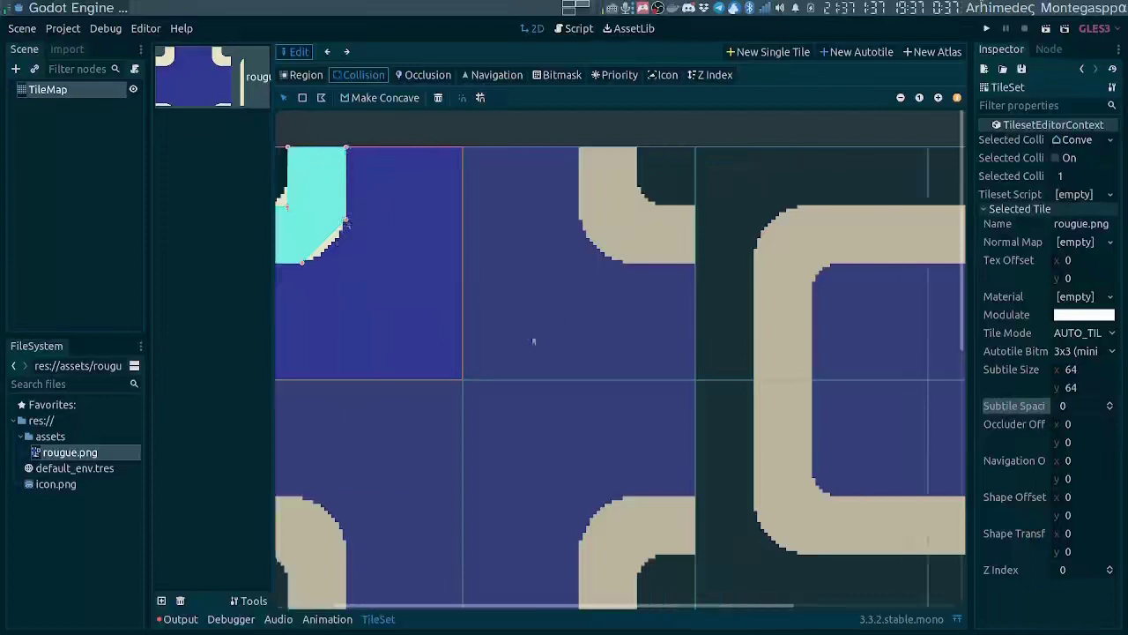
pyautogui.click(609, 276)
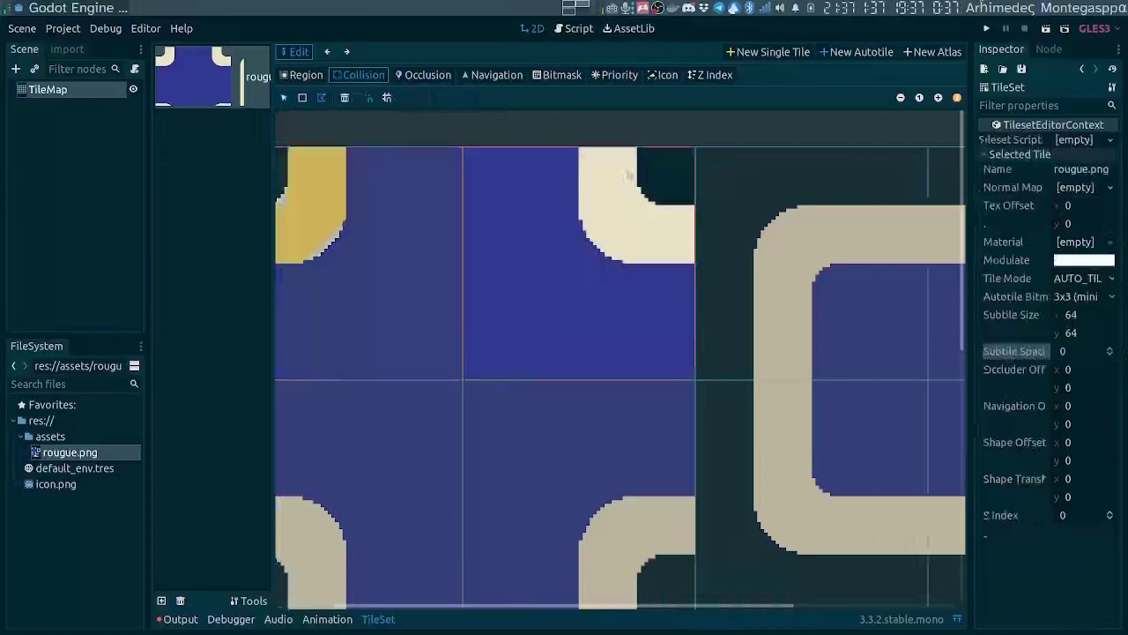
pyautogui.click(628, 177)
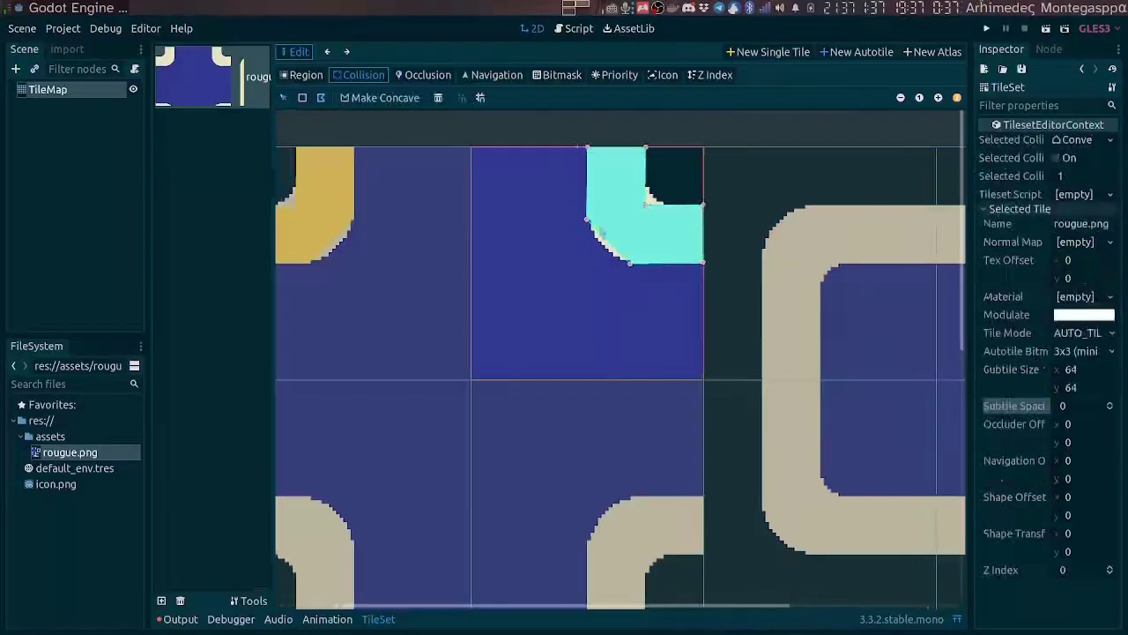
pyautogui.moveTo(602, 231); pyautogui.dragTo(445, 205, button='middle')
pyautogui.click(310, 298)
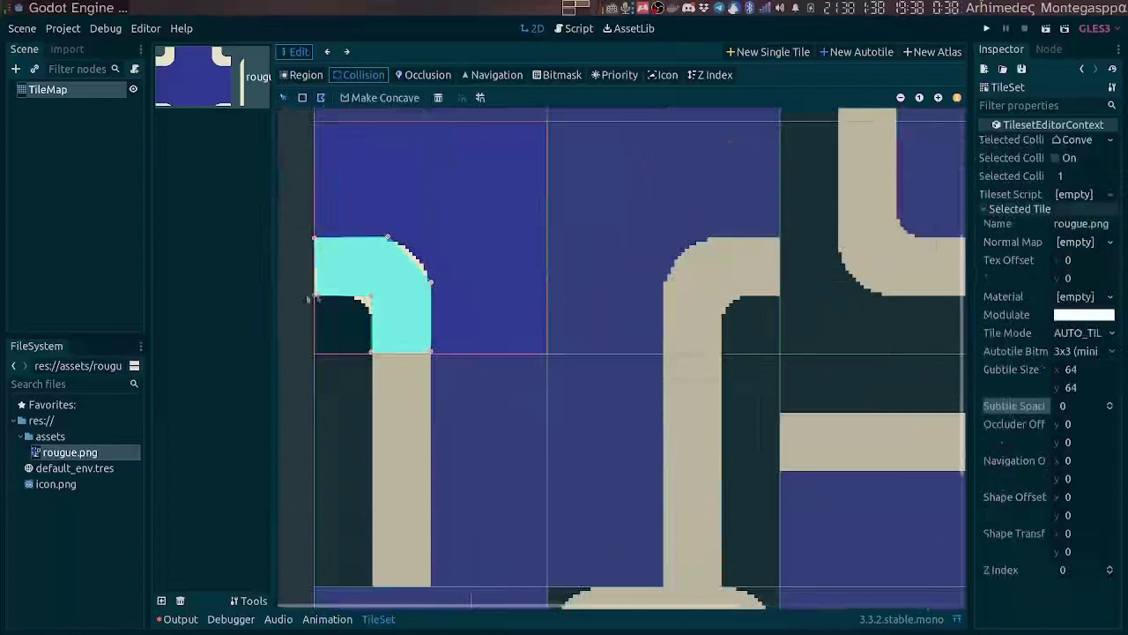
pyautogui.click(706, 256)
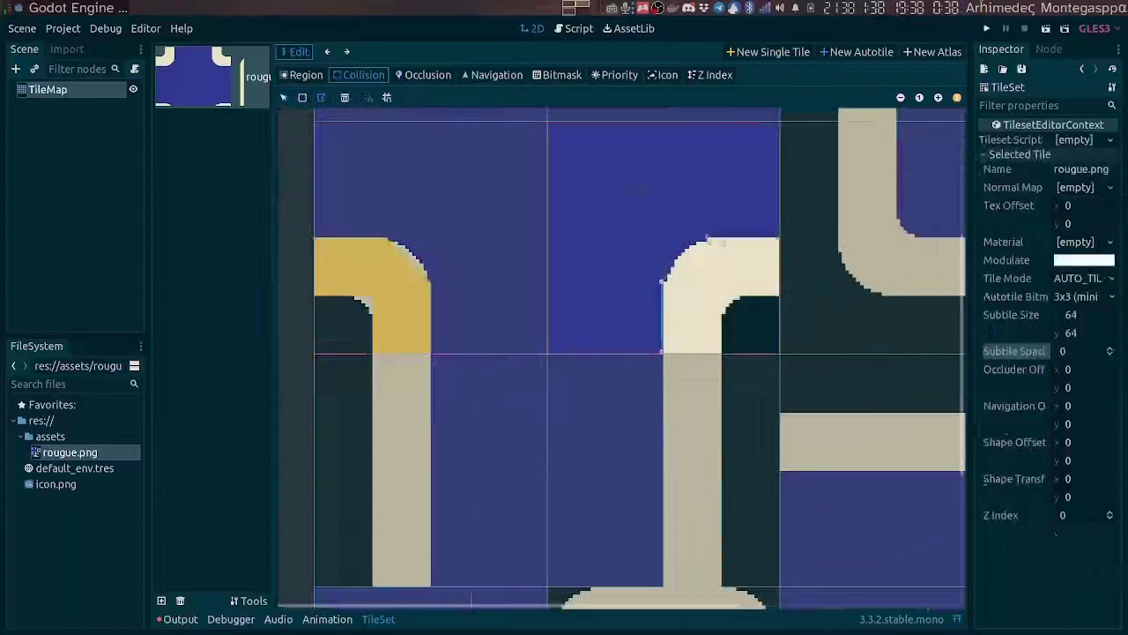
pyautogui.click(666, 283)
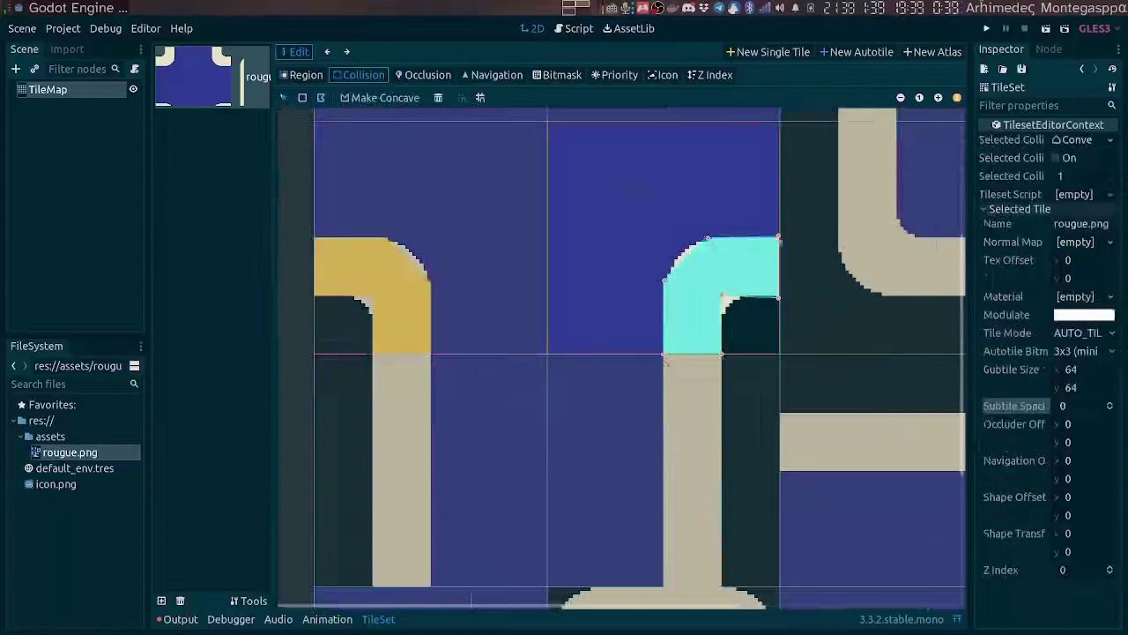
# Add collision polygons to the left and right vertical pipe strips and the small ring tile.
pyautogui.click(370, 388)
pyautogui.scroll(-2, 352, 165)
pyautogui.click(374, 190)
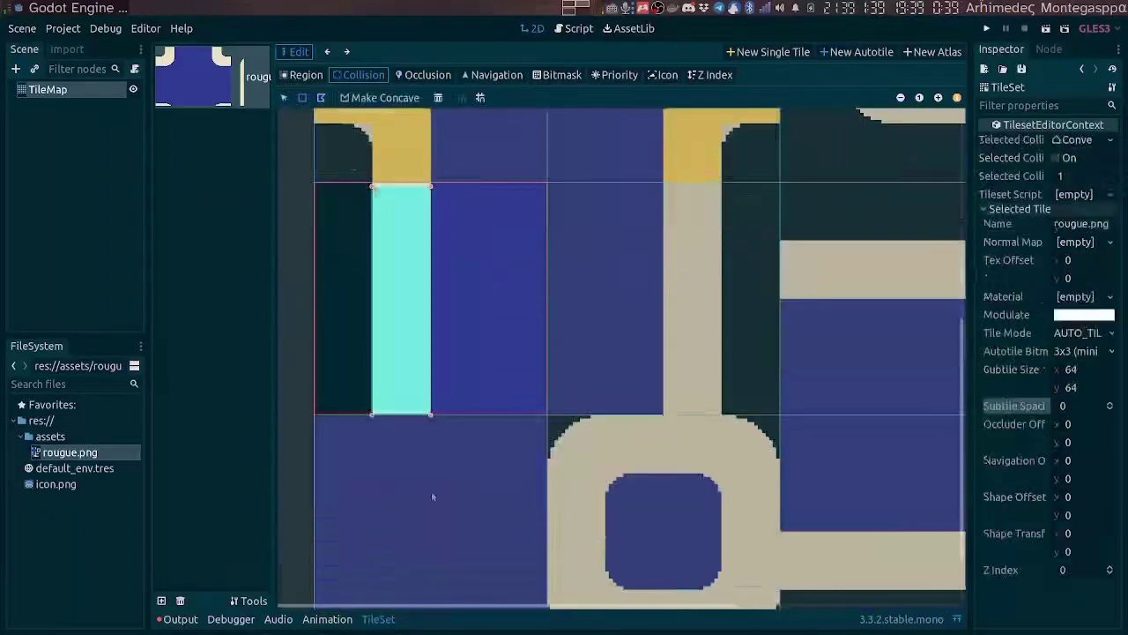
pyautogui.click(667, 192)
pyautogui.click(665, 192)
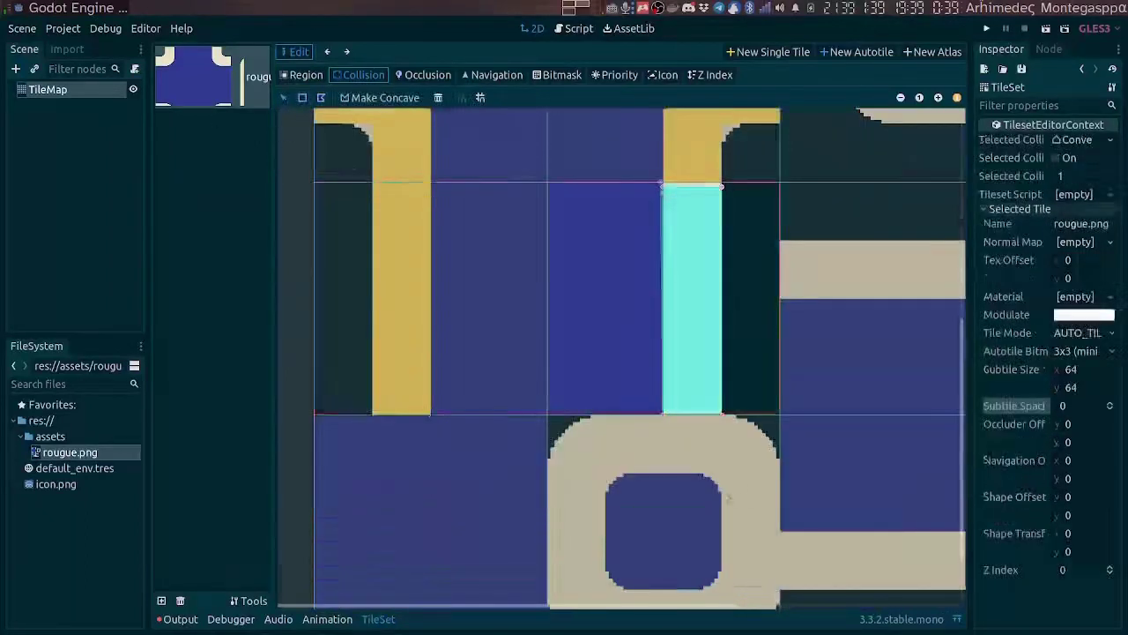
pyautogui.click(688, 500)
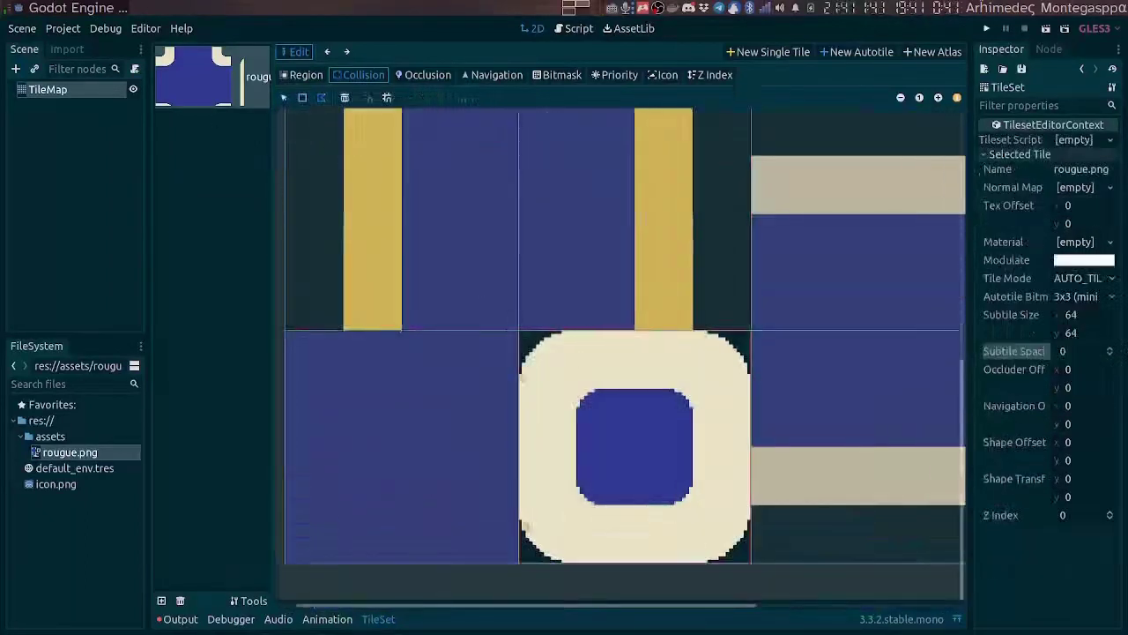
pyautogui.click(564, 562)
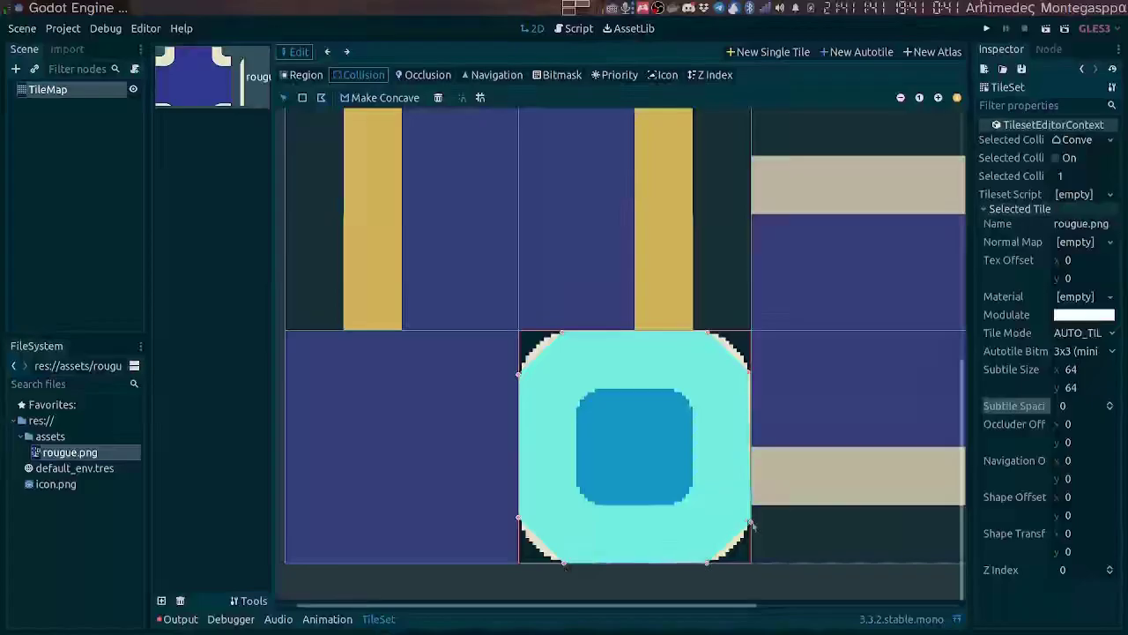
# Outline collision polygons on the big ring's top-left and top-right corner subtiles.
pyautogui.scroll(3, 711, 330)
pyautogui.click(511, 143)
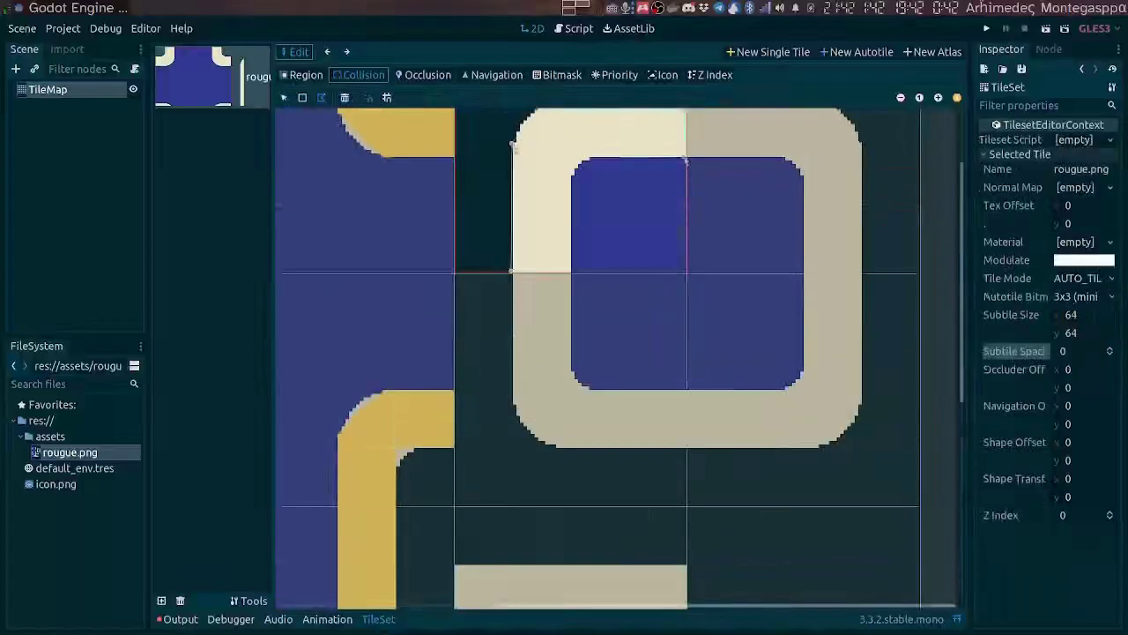
pyautogui.click(511, 143)
pyautogui.scroll(3, 561, 188)
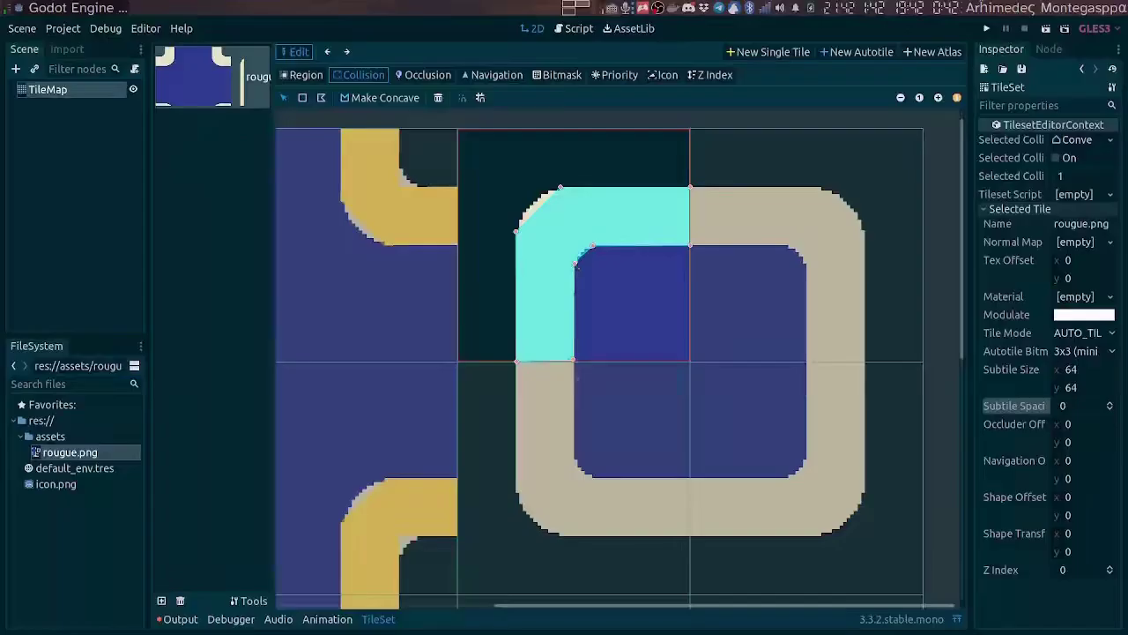
pyautogui.click(707, 191)
pyautogui.click(690, 186)
pyautogui.click(821, 187)
pyautogui.click(865, 354)
pyautogui.click(806, 354)
pyautogui.click(789, 247)
pyautogui.click(690, 187)
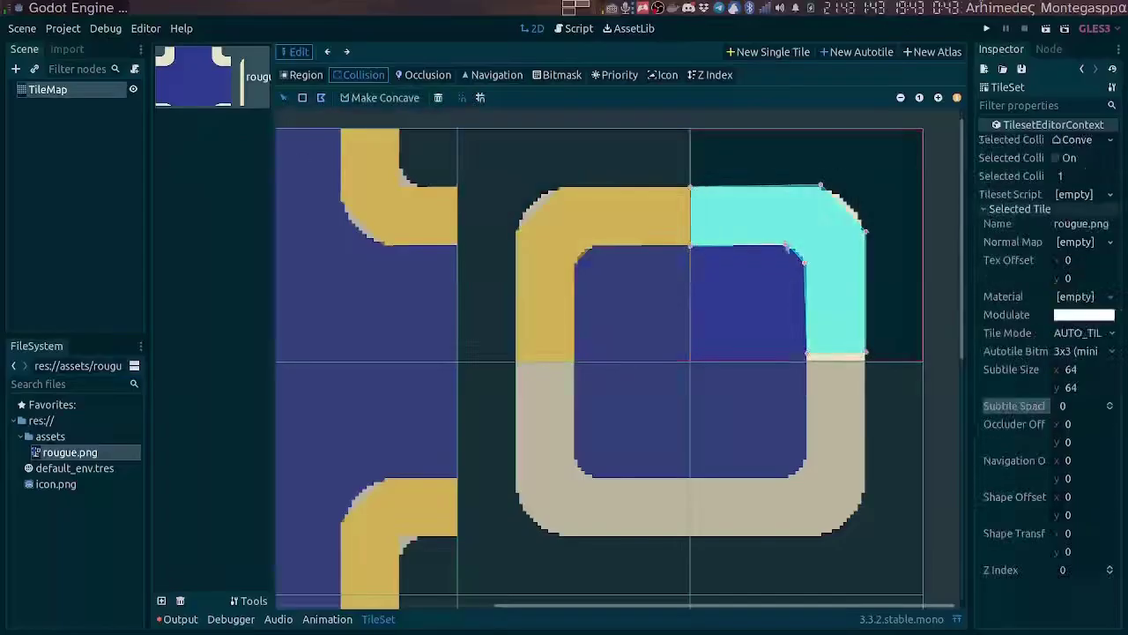
# Draw the collision polygon on the bottom-right corner subtile.
pyautogui.keyDown('ctrl'); pyautogui.scroll(1, 600, 352); pyautogui.keyUp('ctrl')
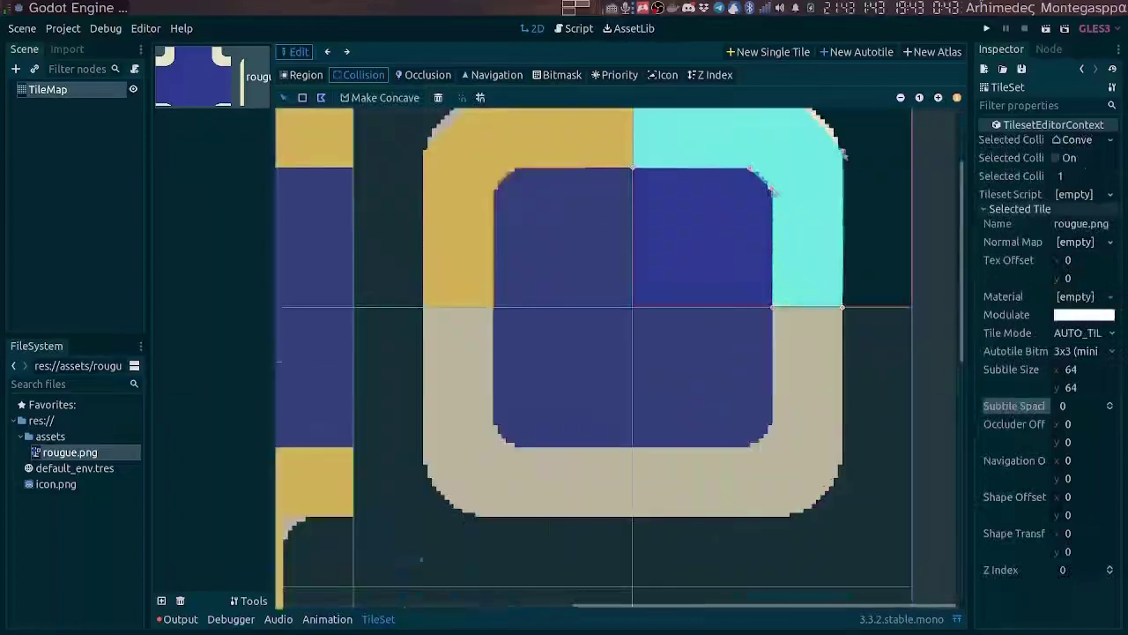
pyautogui.keyDown('ctrl'); pyautogui.scroll(1, 600, 352); pyautogui.keyUp('ctrl')
pyautogui.keyDown('ctrl'); pyautogui.scroll(-1, 617, 370); pyautogui.keyUp('ctrl')
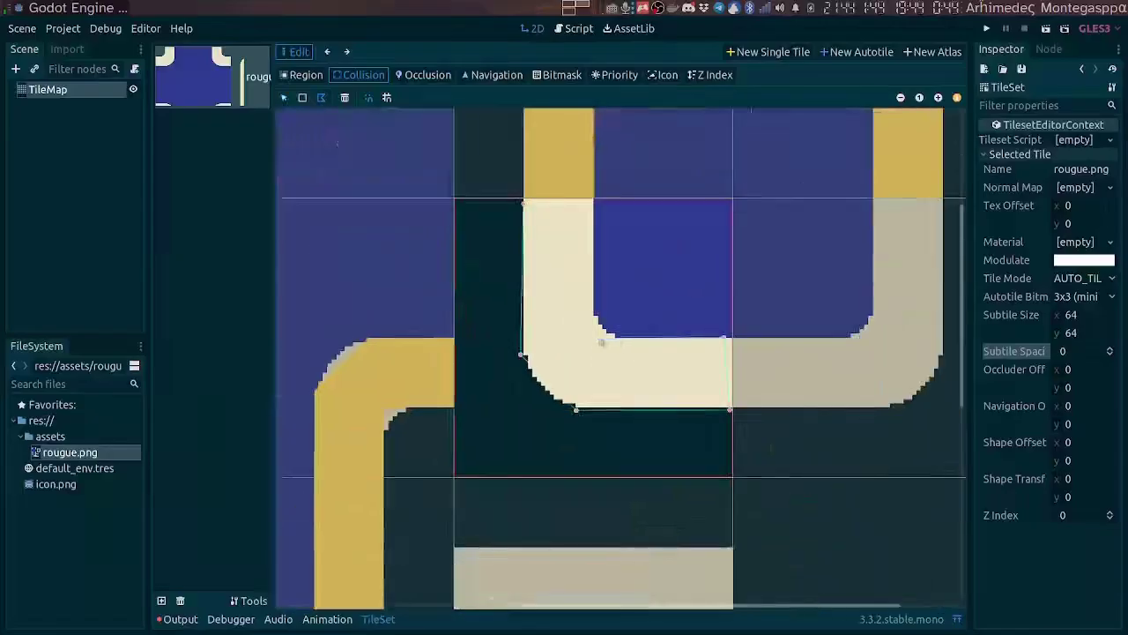
pyautogui.keyDown('ctrl'); pyautogui.scroll(1, 558, 303); pyautogui.keyUp('ctrl')
pyautogui.scroll(-2, 559, 303)
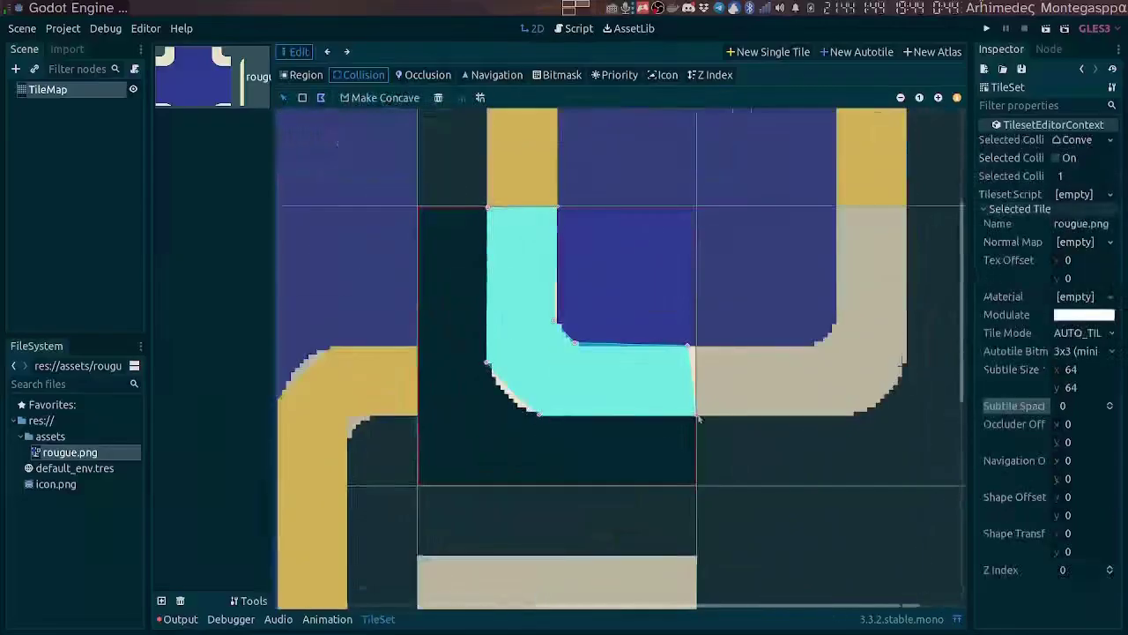
pyautogui.click(736, 351)
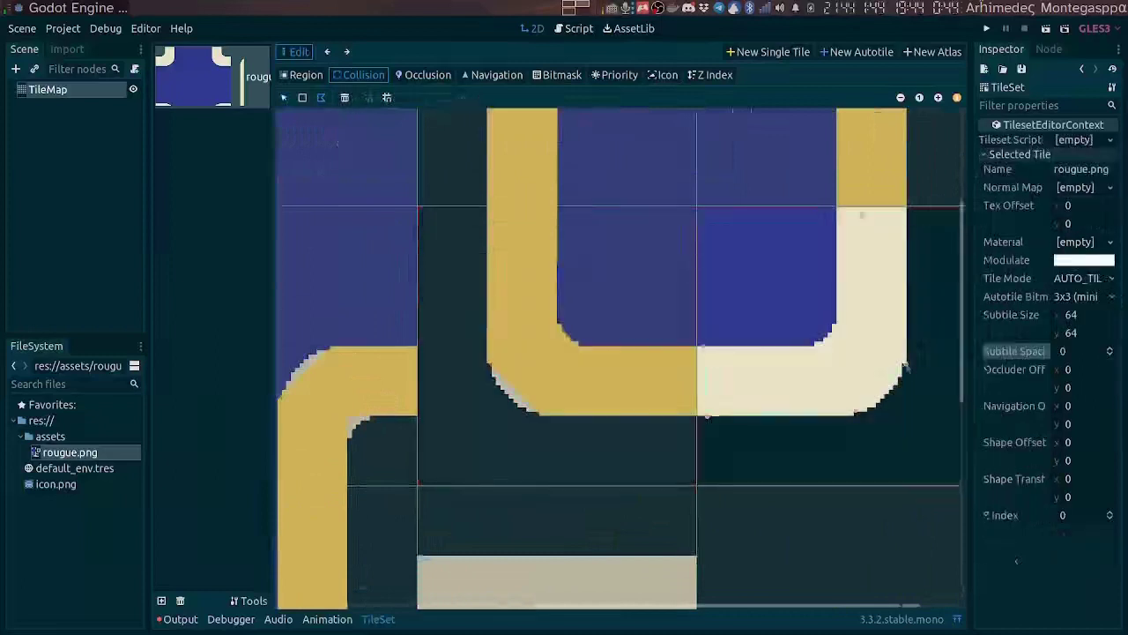
pyautogui.click(903, 366)
pyautogui.click(909, 365)
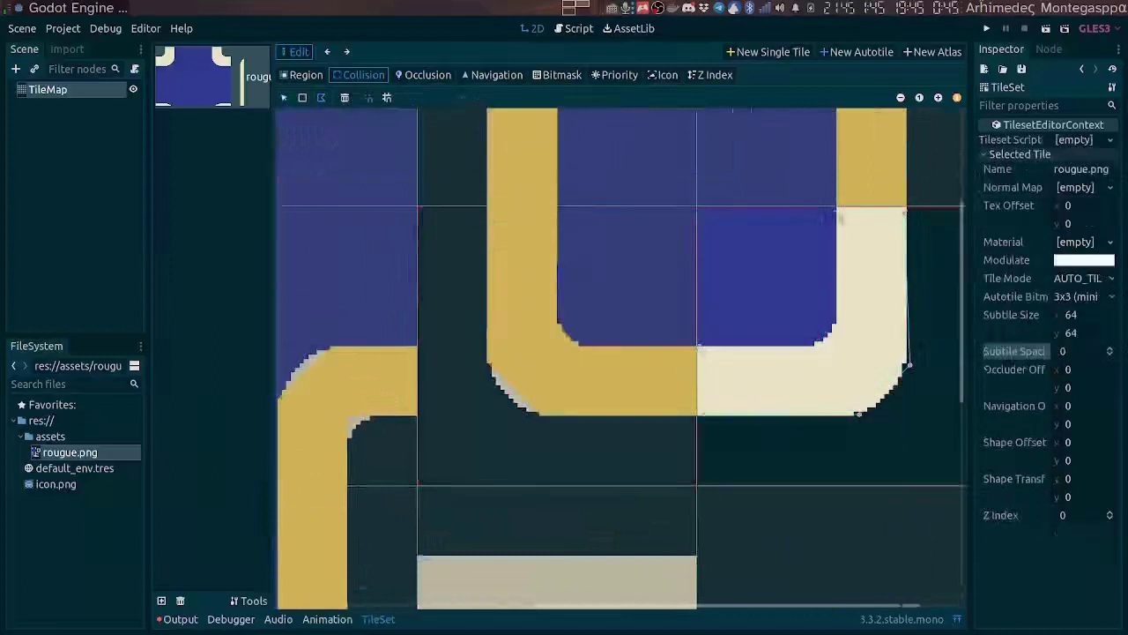
pyautogui.click(837, 214)
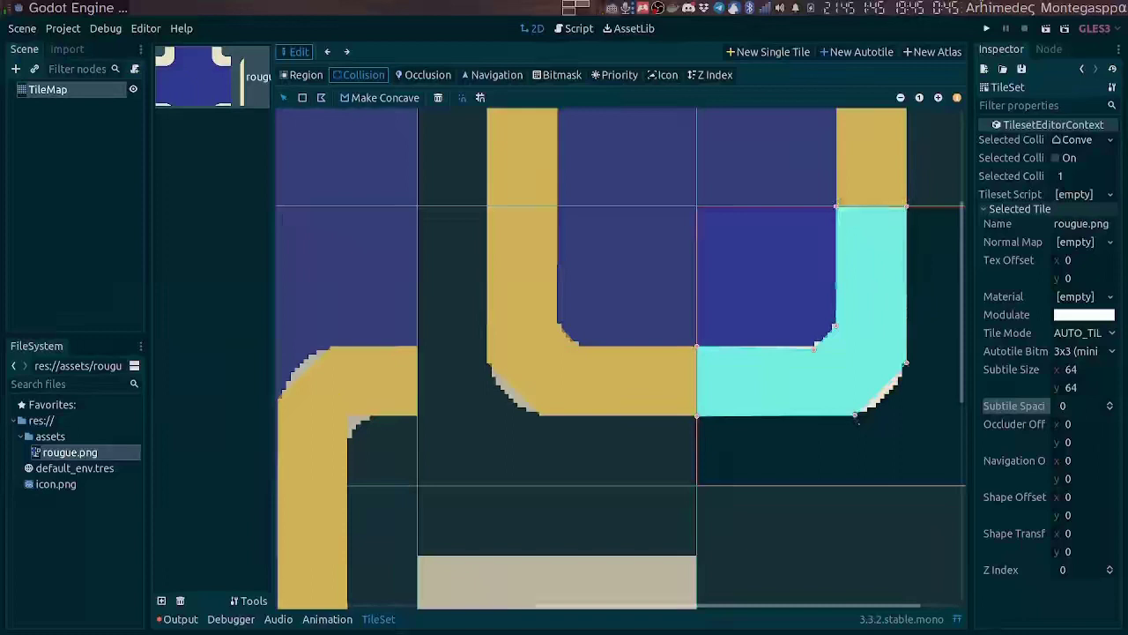
# Draw a rectangular collision shape over the top strip subtile.
pyautogui.scroll(-5, 793, 370)
pyautogui.click(495, 193)
pyautogui.click(774, 193)
pyautogui.click(774, 262)
pyautogui.click(498, 261)
pyautogui.click(495, 193)
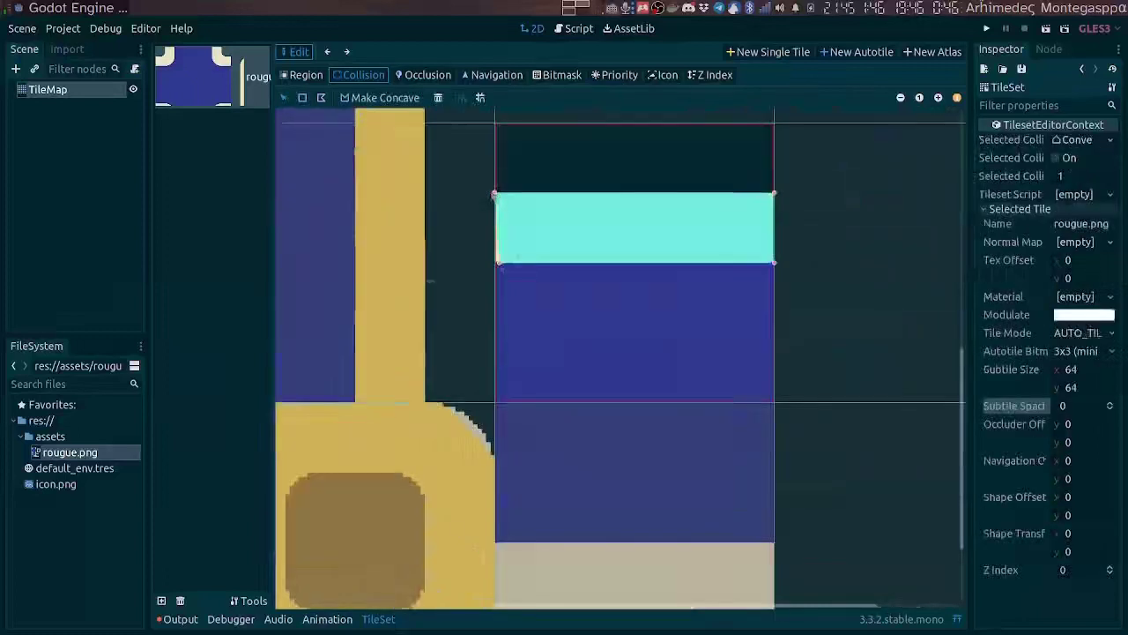
# Add a collision rectangle over the lower cream strip and align its left edge to the strip.
pyautogui.click(870, 294)
pyautogui.scroll(-3, 870, 293)
pyautogui.click(492, 415)
pyautogui.click(763, 415)
pyautogui.click(763, 485)
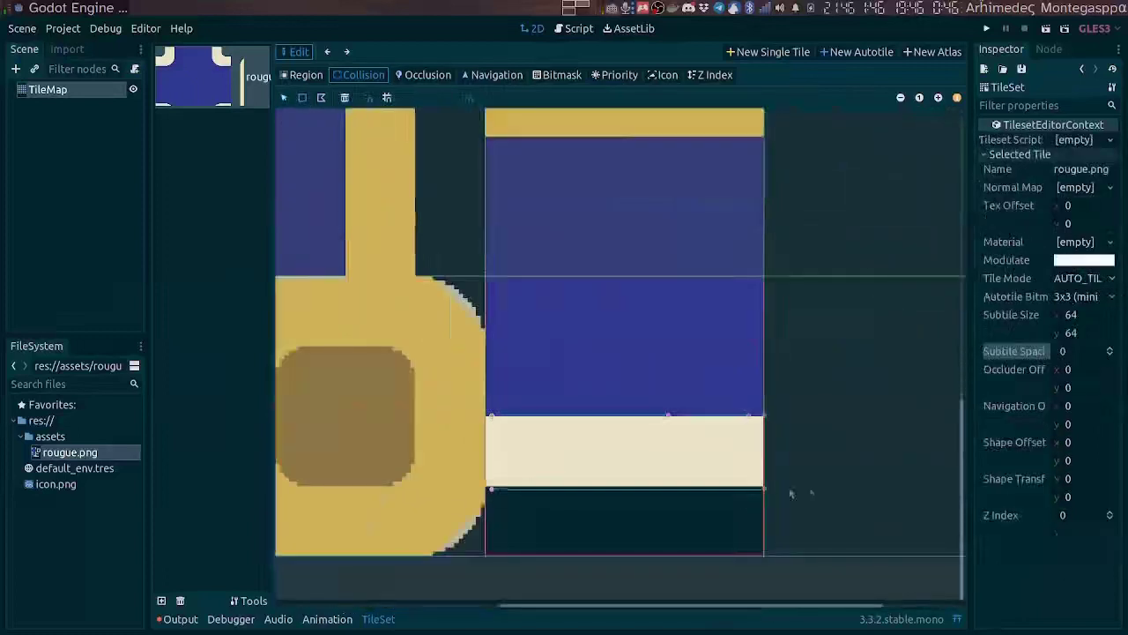
pyautogui.click(492, 485)
pyautogui.rightClick(813, 488)
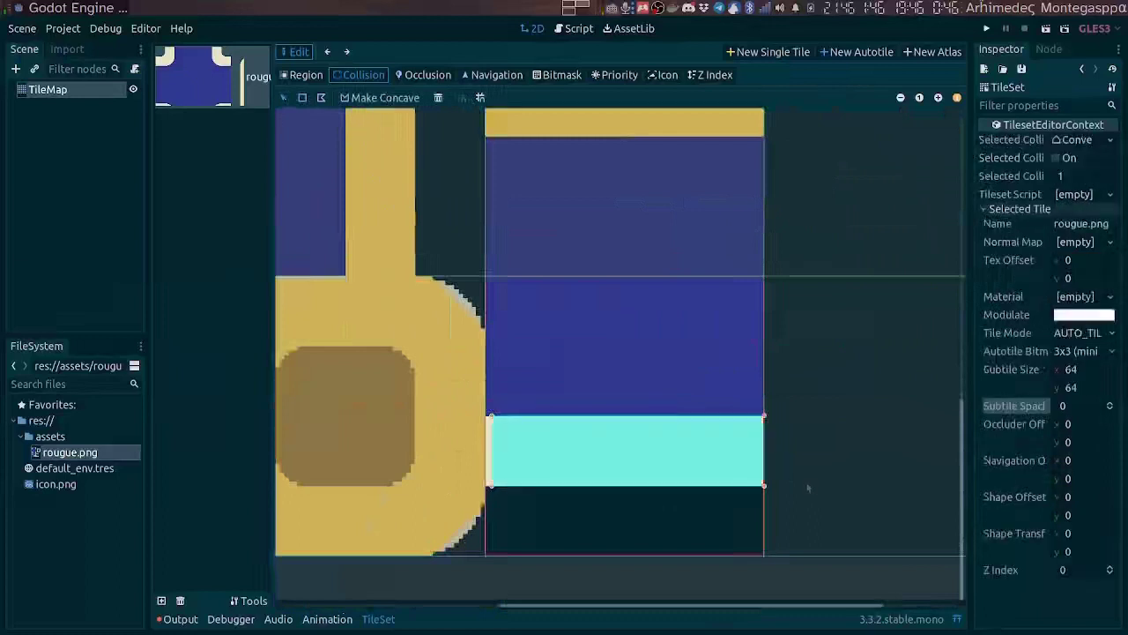
pyautogui.moveTo(491, 415); pyautogui.dragTo(484, 416)
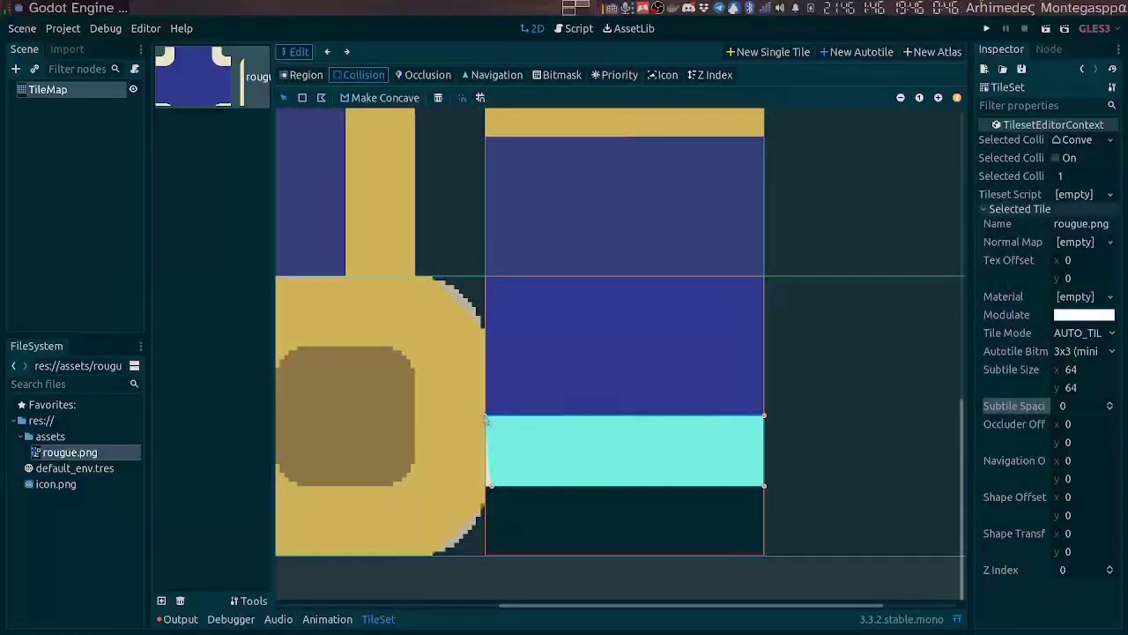
pyautogui.moveTo(491, 486); pyautogui.dragTo(485, 484)
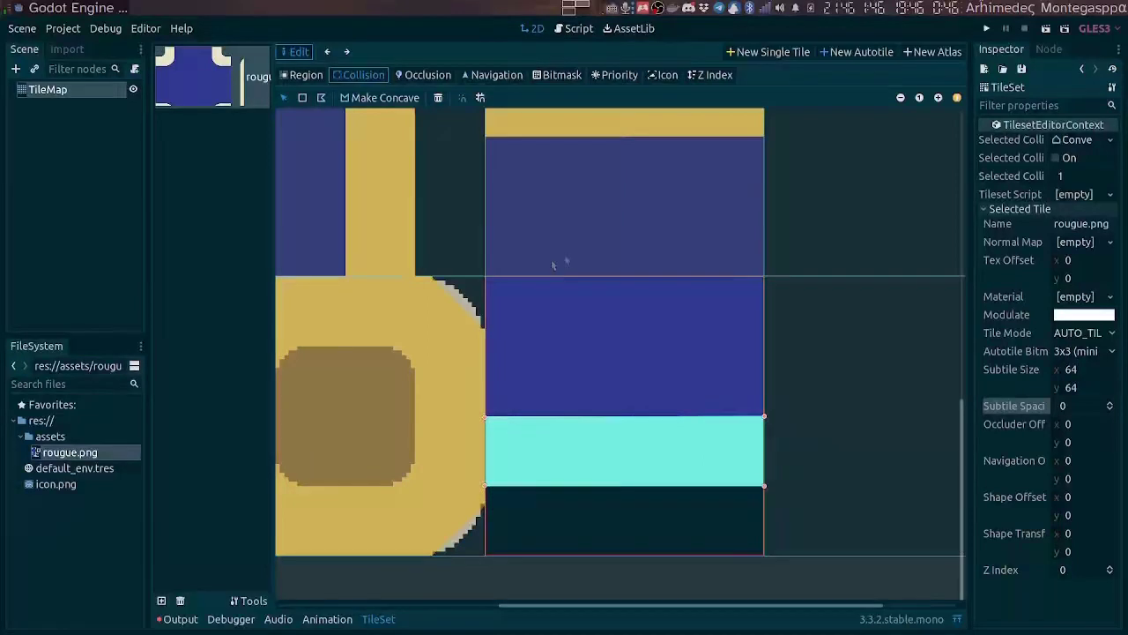
# Zoom out and make the bottom-left subtile the autotile's icon.
pyautogui.click(899, 98)
pyautogui.click(900, 98)
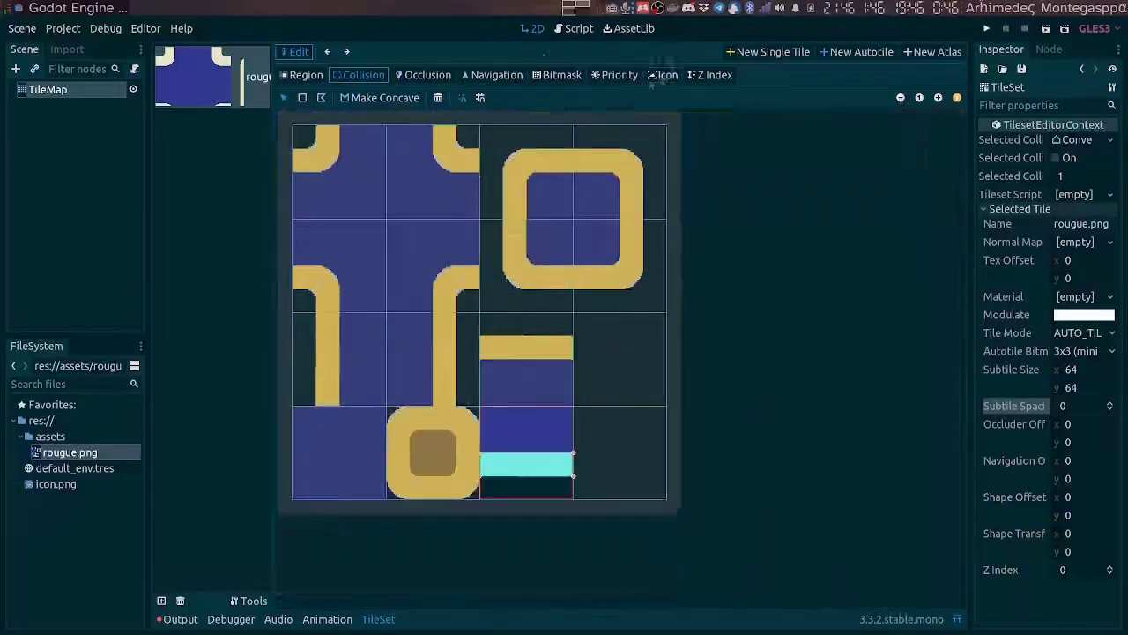
pyautogui.click(663, 75)
pyautogui.click(314, 472)
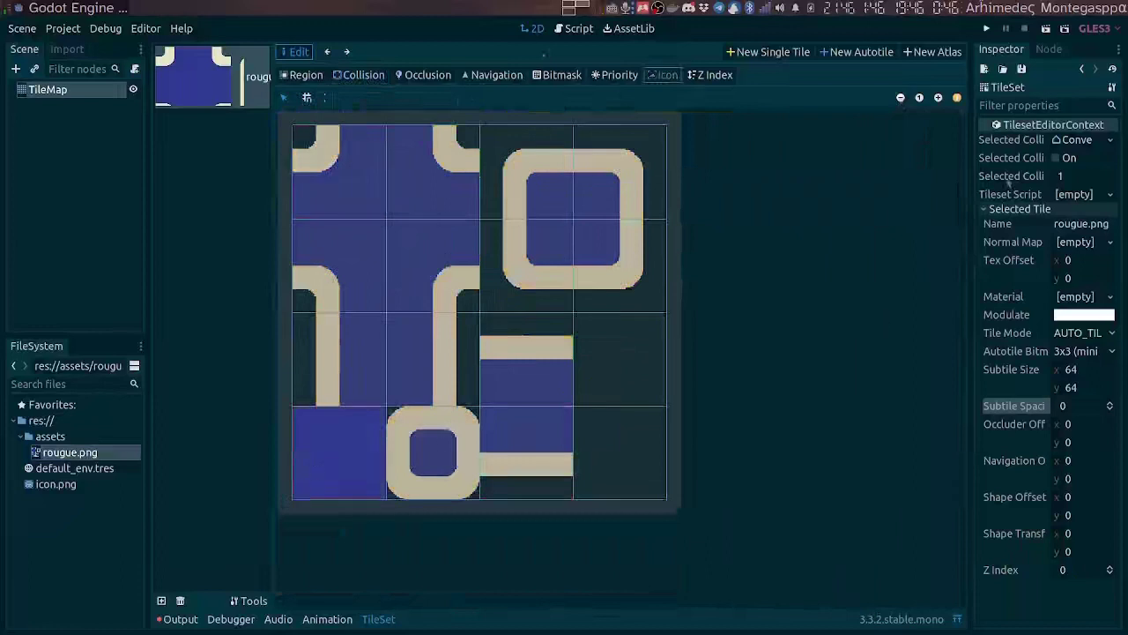
# Return to the TileMap and paint a first loop of tiles near the origin.
pyautogui.click(1081, 69)
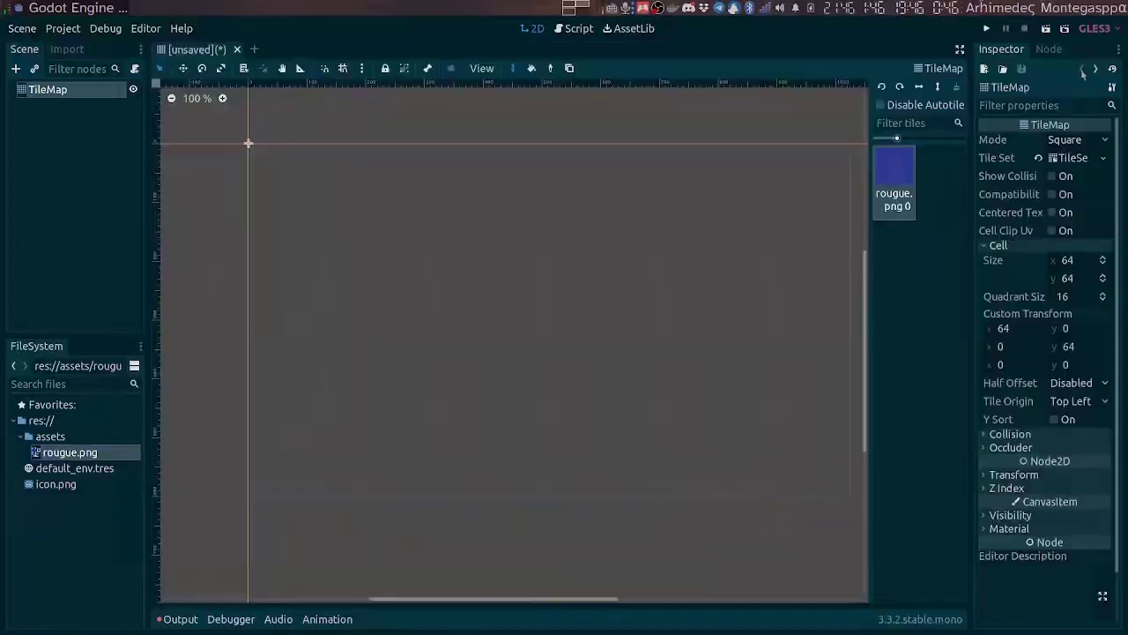
pyautogui.scroll(-3, 559, 291)
pyautogui.scroll(-3, 559, 291)
pyautogui.scroll(-1, 559, 290)
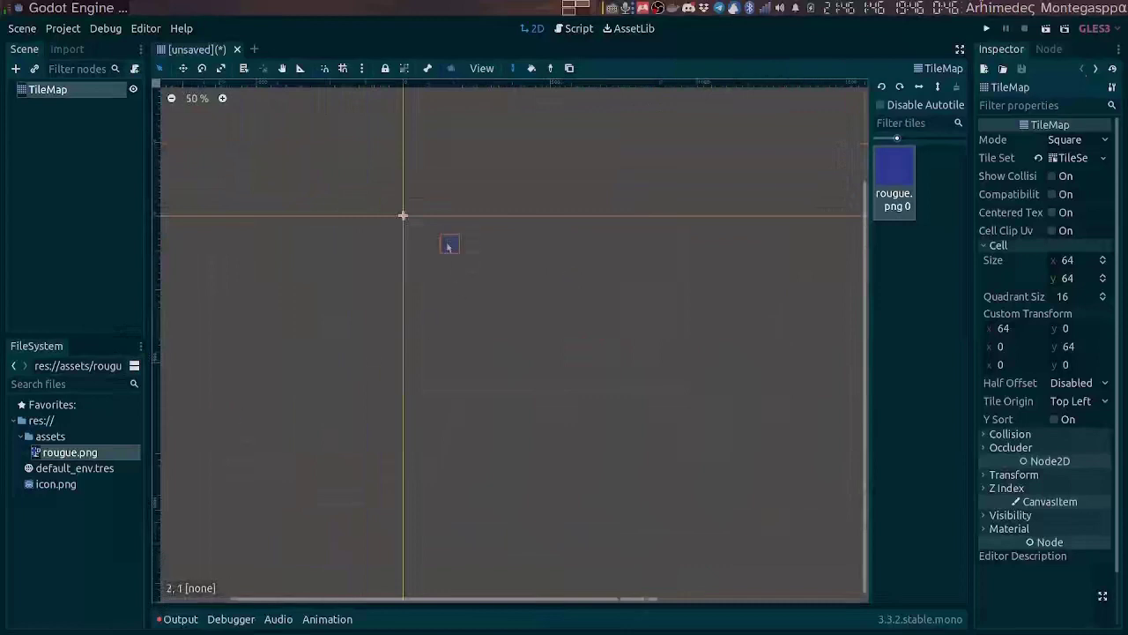
pyautogui.click(440, 247)
pyautogui.moveTo(410, 227); pyautogui.dragTo(419, 248)
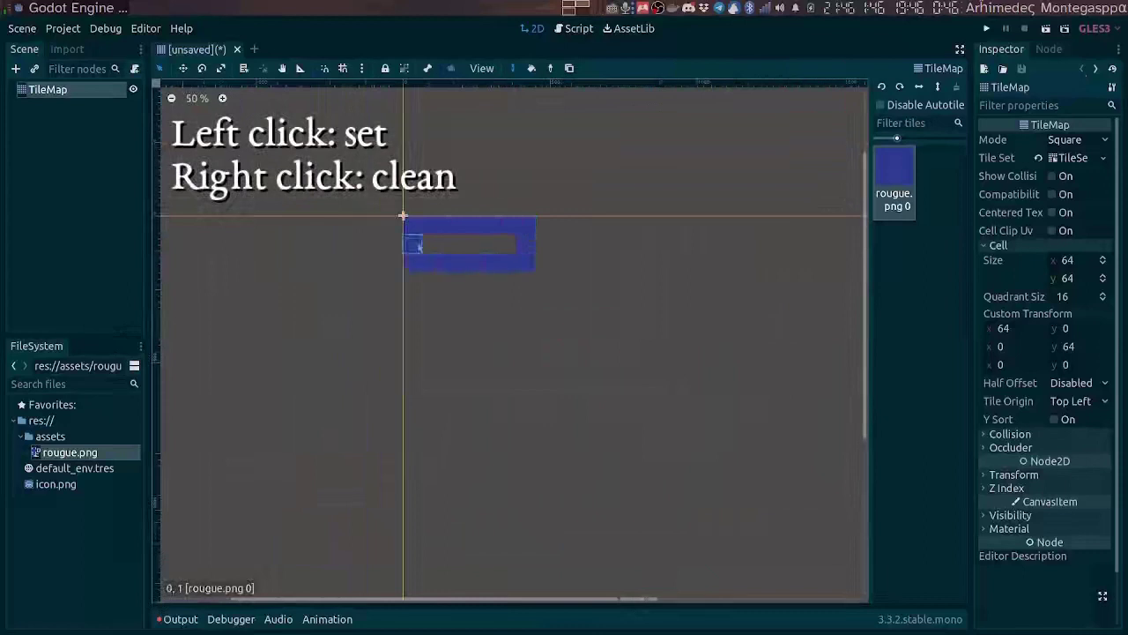
# Extend the winding corridor from cell 6,3 to 12,4 and fill a solid block on the right.
pyautogui.click(524, 280)
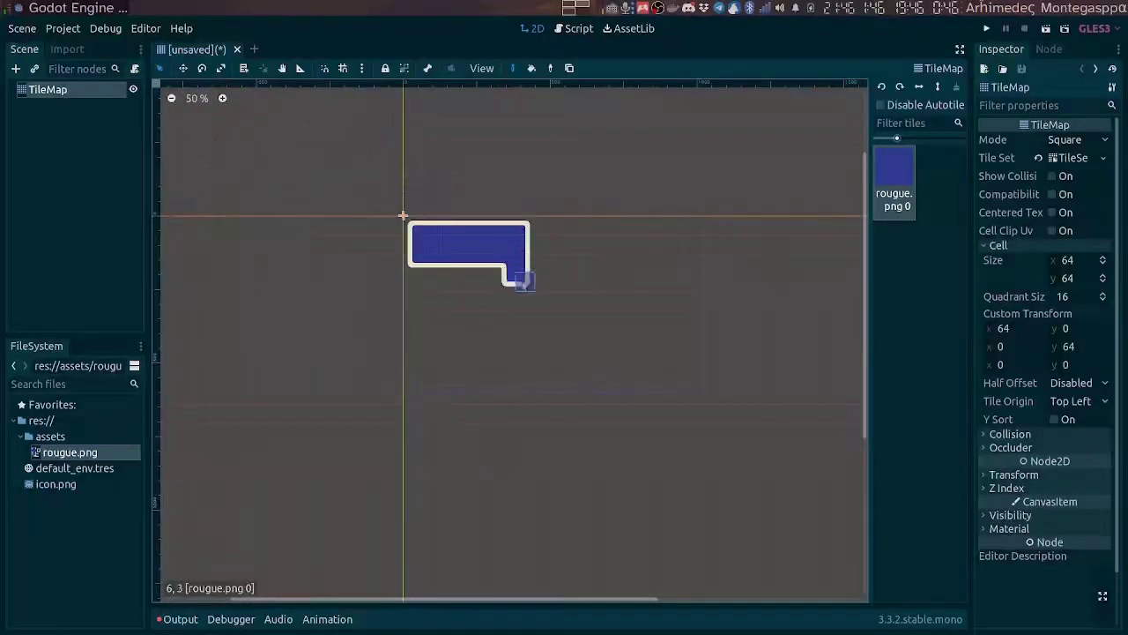
pyautogui.moveTo(524, 280)
pyautogui.mouseDown()
pyautogui.moveTo(642, 310)
pyautogui.moveTo(768, 314)
pyautogui.moveTo(573, 283)
pyautogui.mouseUp()
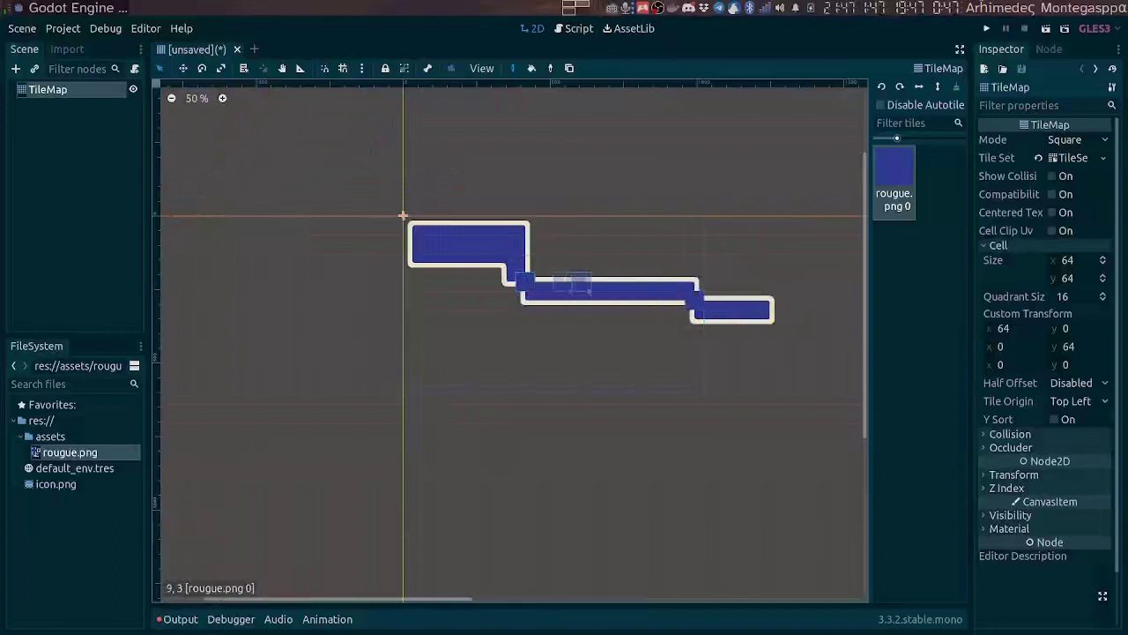
pyautogui.click(536, 265)
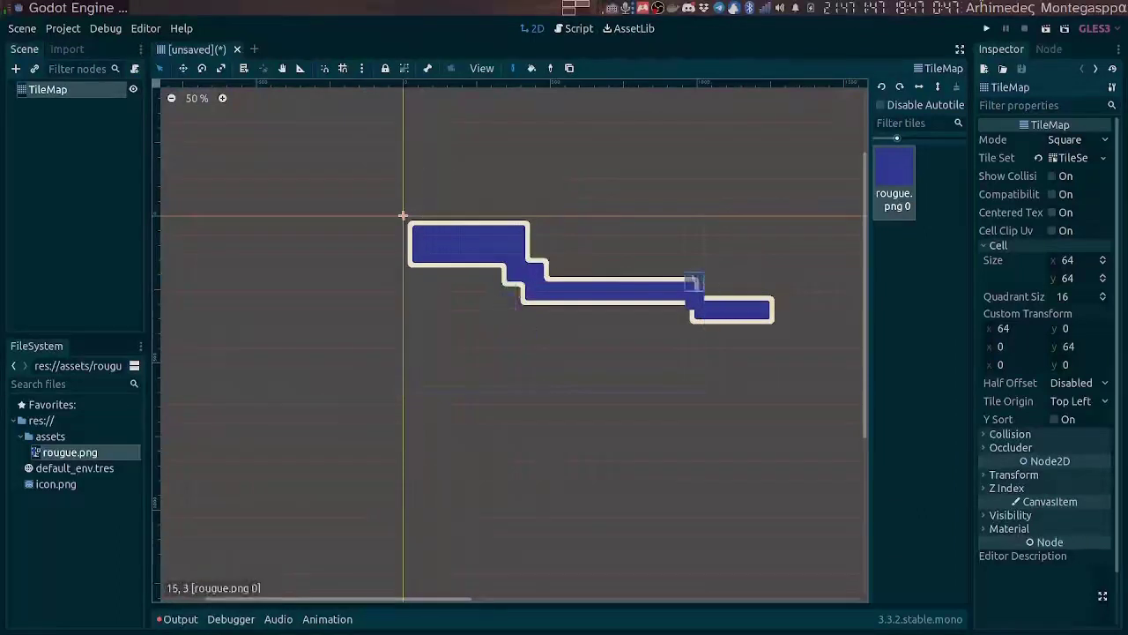
pyautogui.moveTo(694, 282); pyautogui.dragTo(787, 299)
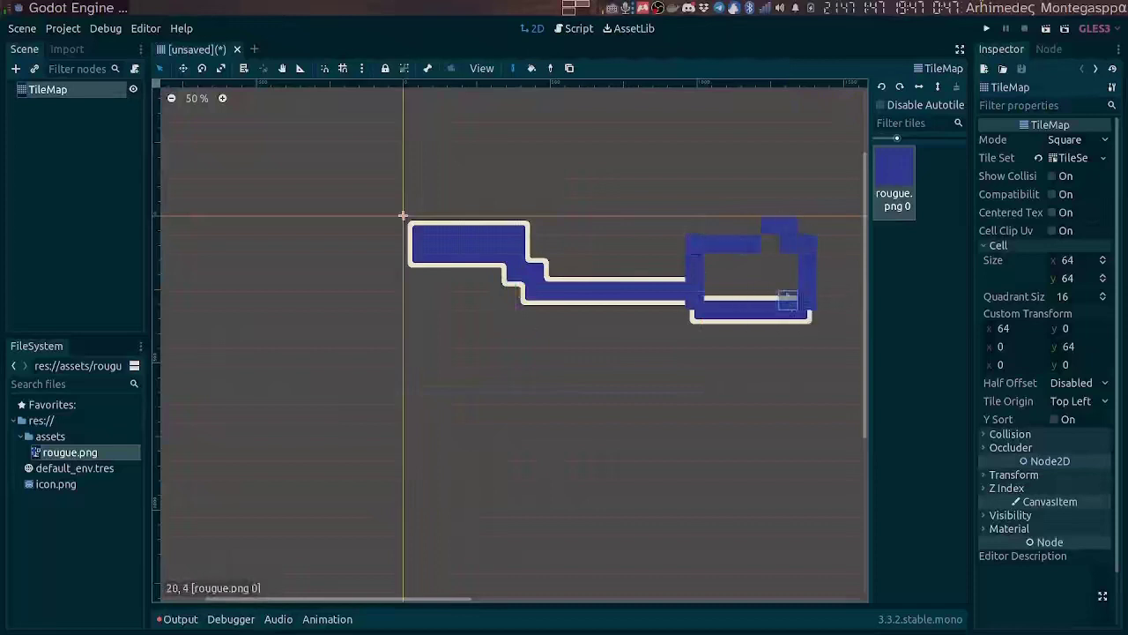
pyautogui.moveTo(787, 300)
pyautogui.mouseDown()
pyautogui.moveTo(733, 299)
pyautogui.moveTo(772, 432)
pyautogui.moveTo(448, 510)
pyautogui.moveTo(740, 376)
pyautogui.moveTo(766, 407)
pyautogui.moveTo(674, 398)
pyautogui.mouseUp()
# Build the large lower room's walls, erasing its bottom strip to leave an inner gap.
pyautogui.moveTo(582, 394); pyautogui.dragTo(466, 485)
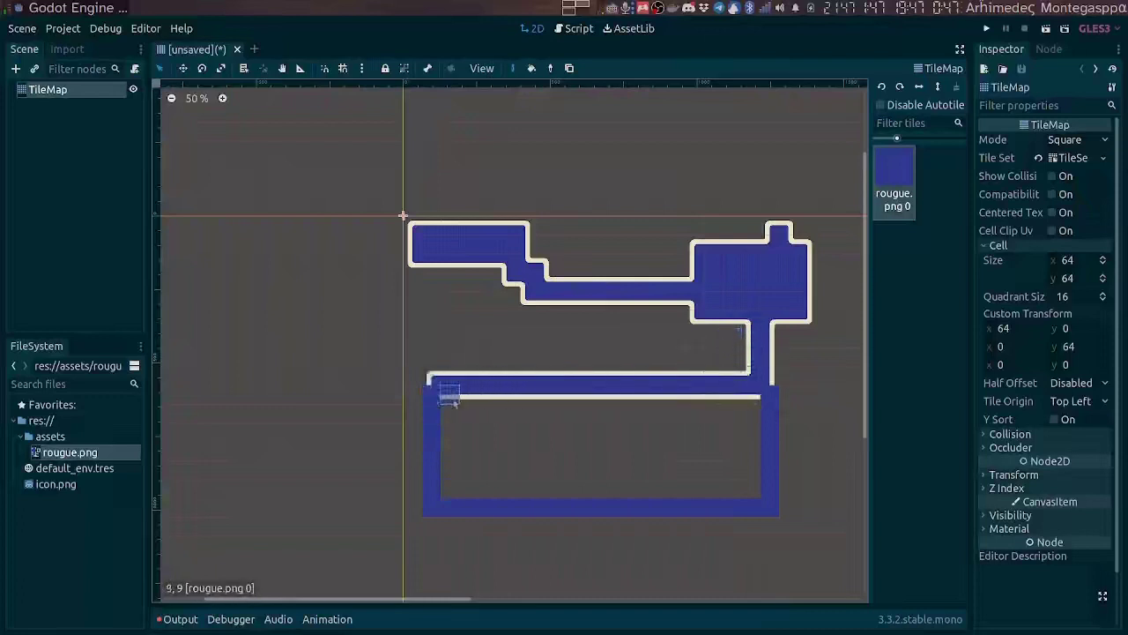
pyautogui.moveTo(509, 398); pyautogui.dragTo(506, 437)
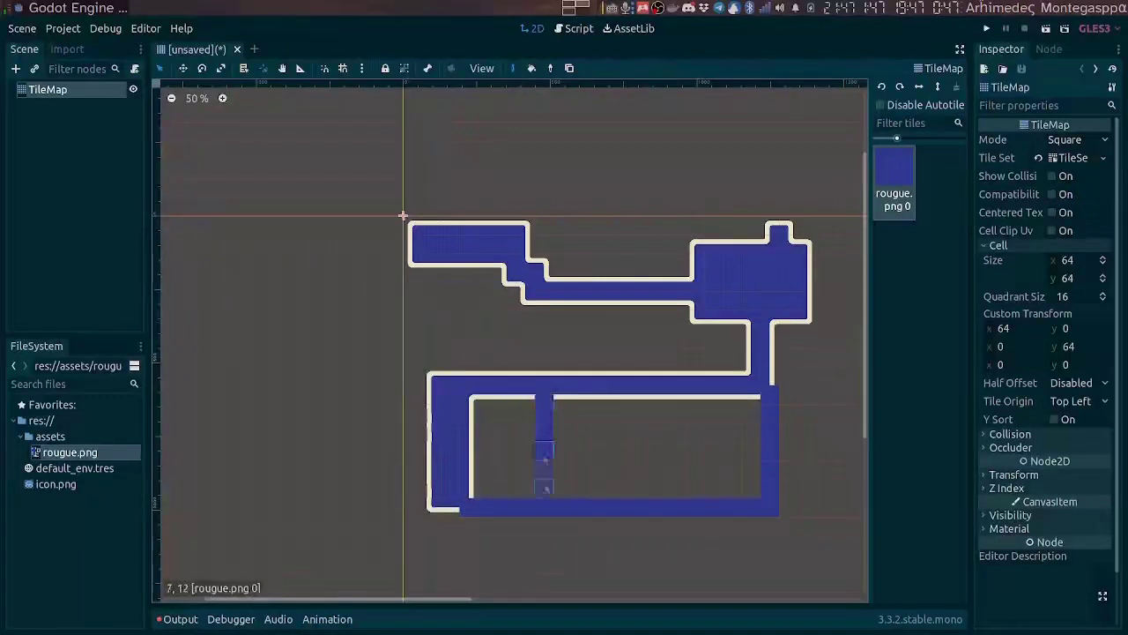
pyautogui.click(506, 450)
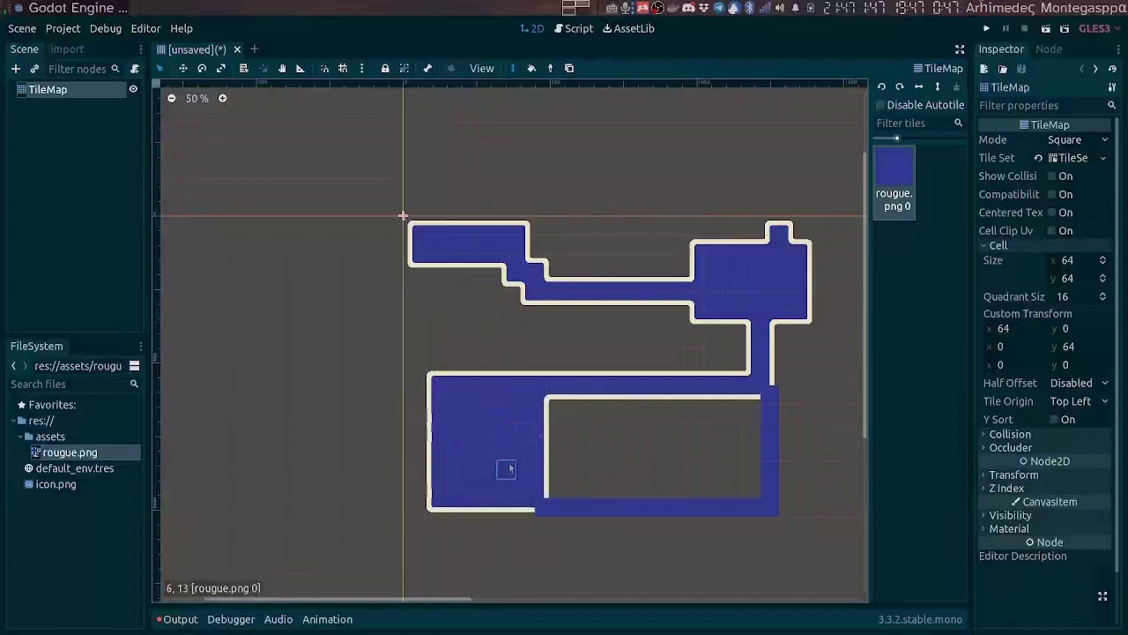
pyautogui.moveTo(599, 411); pyautogui.dragTo(601, 491)
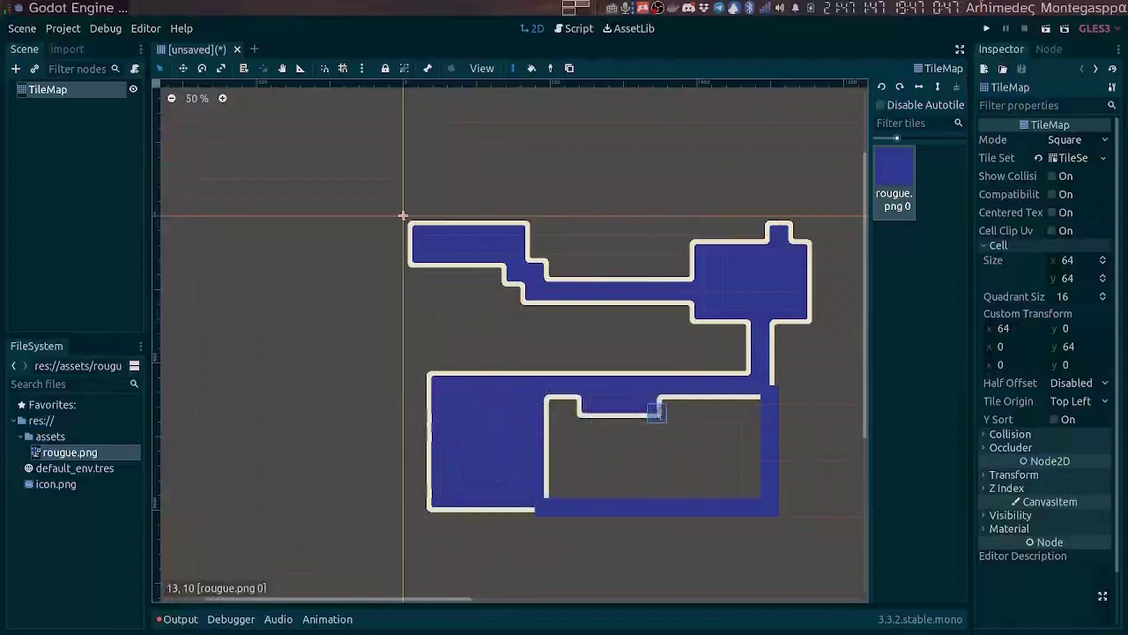
pyautogui.moveTo(602, 490); pyautogui.dragTo(660, 490, button='right')
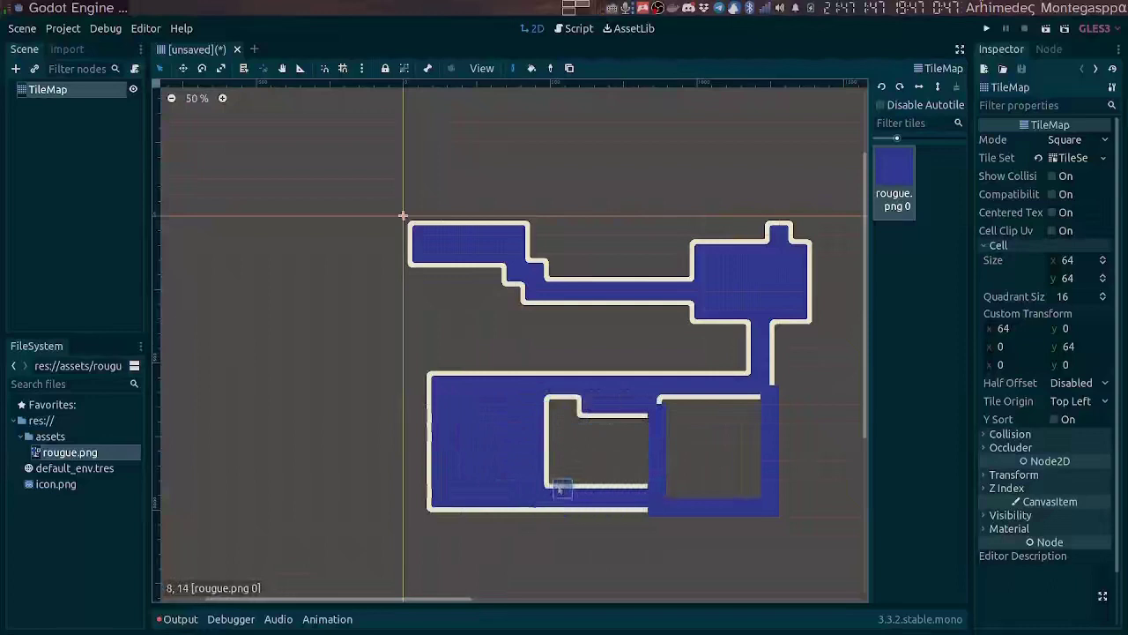
pyautogui.moveTo(661, 490)
pyautogui.mouseDown()
pyautogui.moveTo(733, 426)
pyautogui.moveTo(712, 451)
pyautogui.mouseUp()
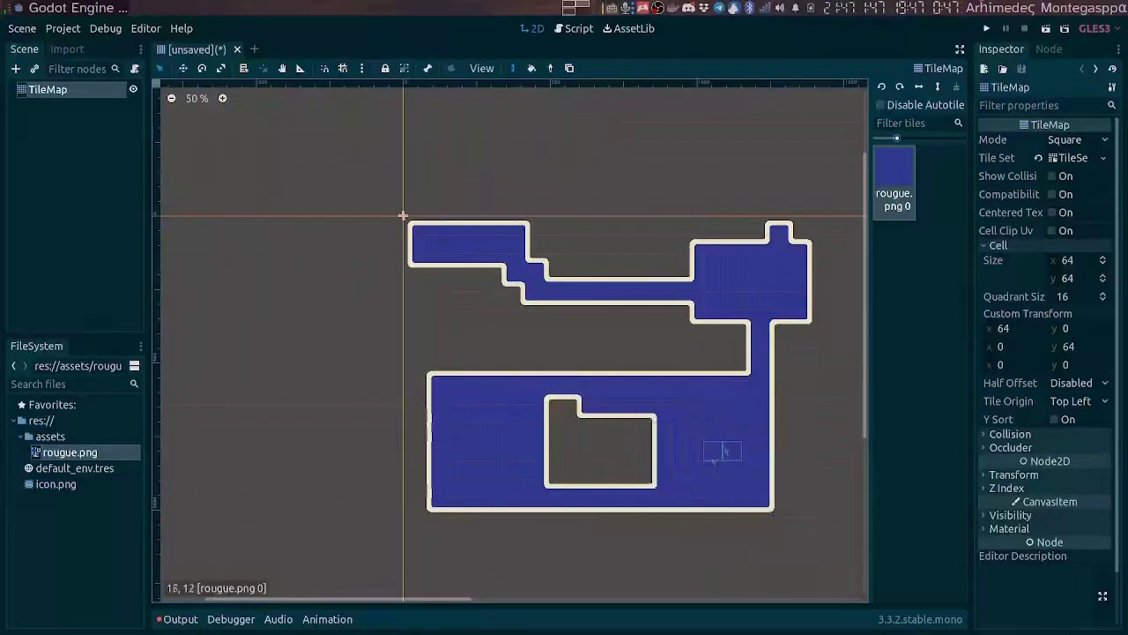
# Save the level as TileMap.tscn and start a new scene with a KinematicBody2D root named Hero.
pyautogui.hotkey('ctrl', 's')
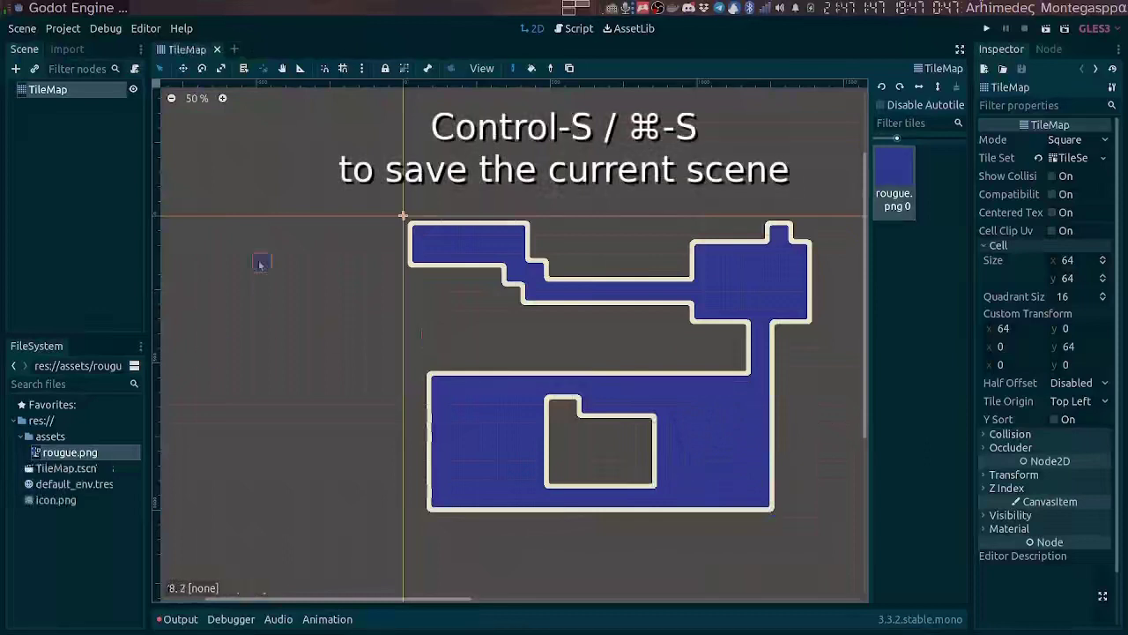
pyautogui.click(234, 49)
pyautogui.click(84, 143)
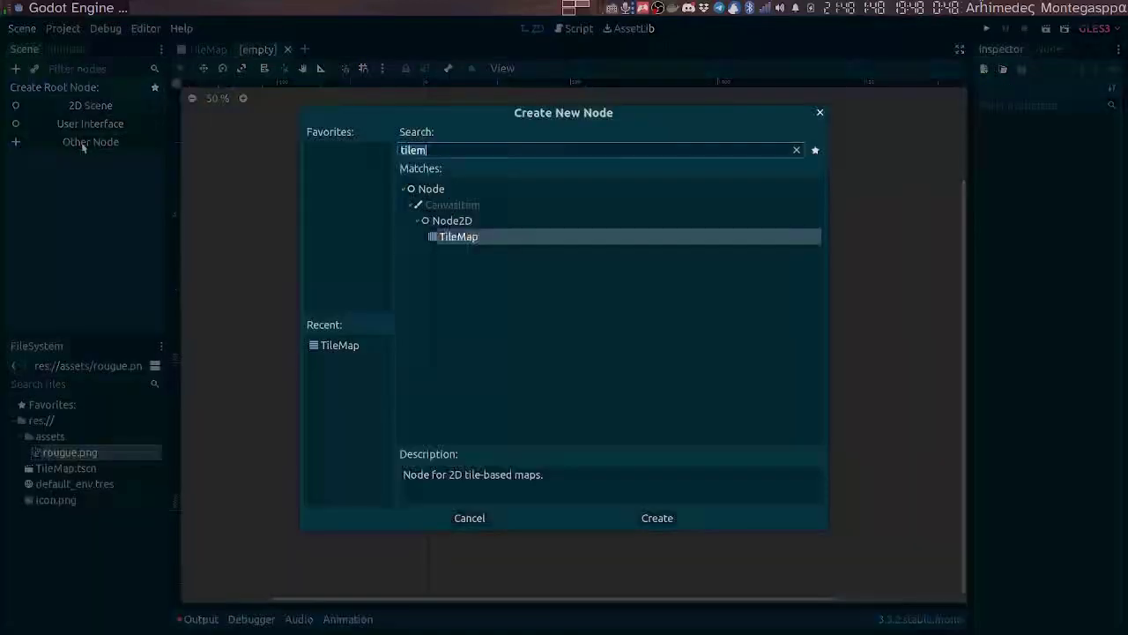
pyautogui.write('kinematic')
pyautogui.press('Return')
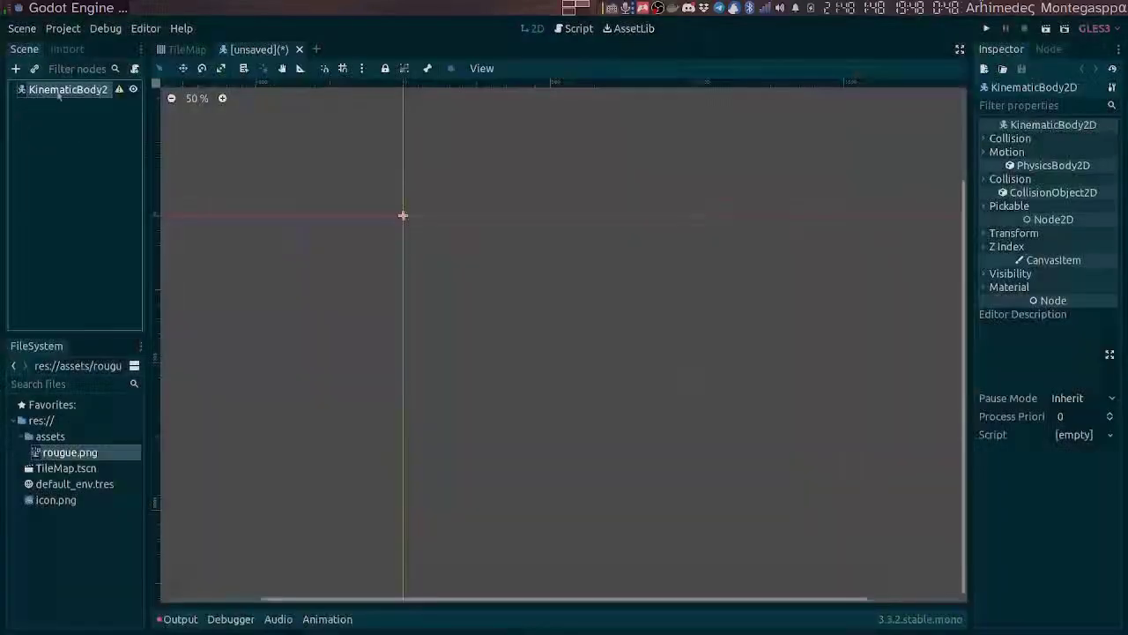
pyautogui.doubleClick(58, 90)
pyautogui.write('Hero')
pyautogui.press('Return')
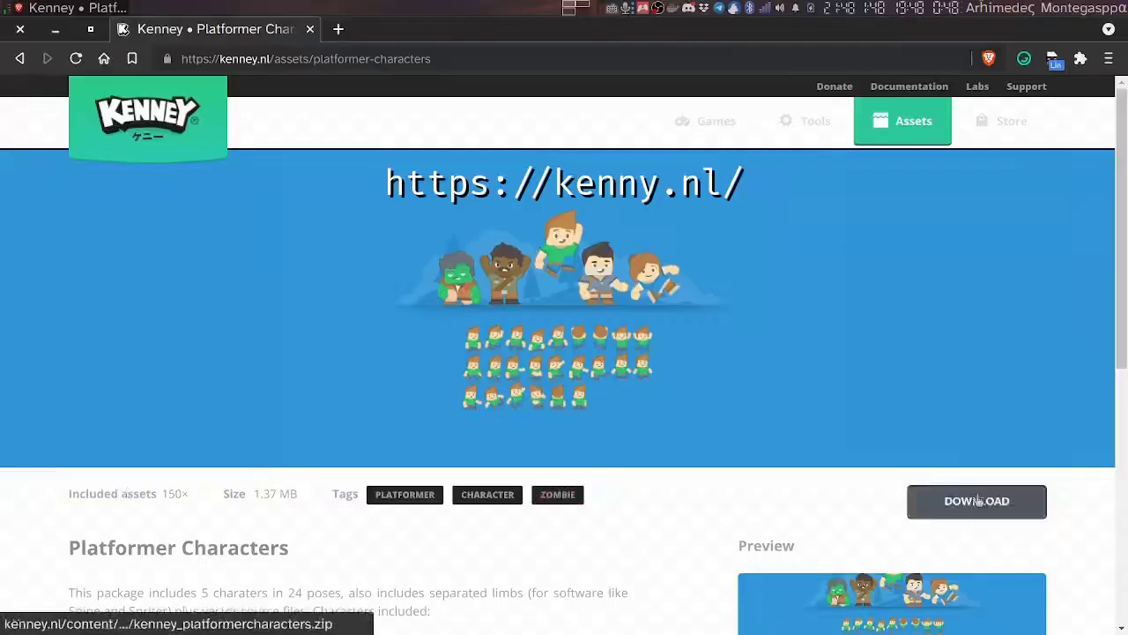
# Download Kenney's platformer characters pack and extract PNG/Adventurer/Poses to the Desktop.
pyautogui.click(977, 500)
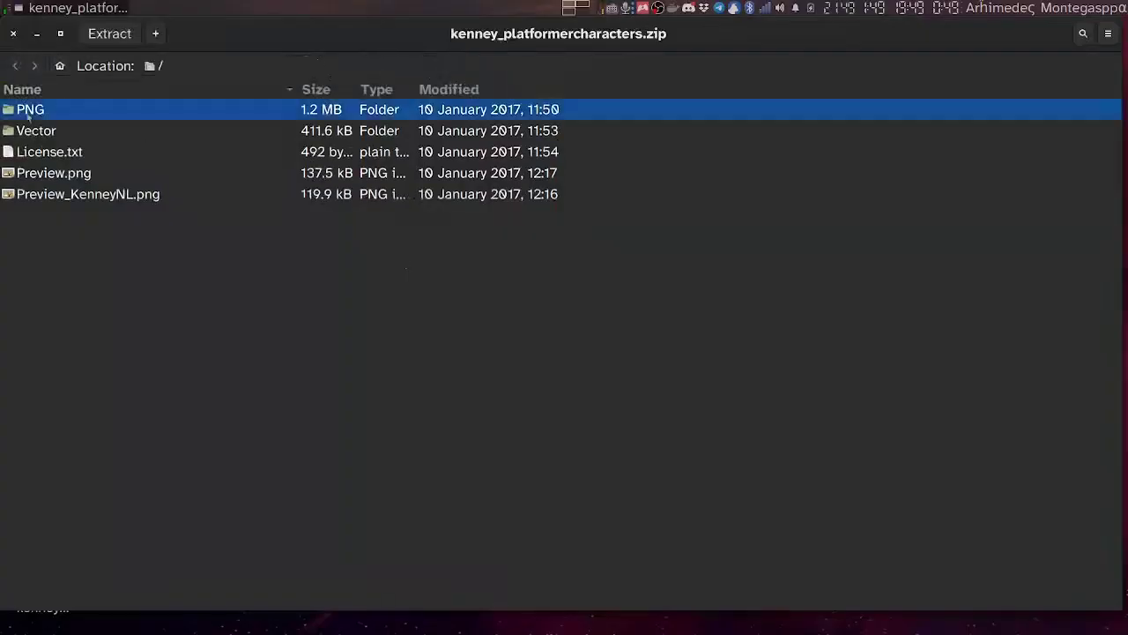
pyautogui.doubleClick(27, 111)
pyautogui.doubleClick(39, 115)
pyautogui.moveTo(236, 26); pyautogui.dragTo(881, 159)
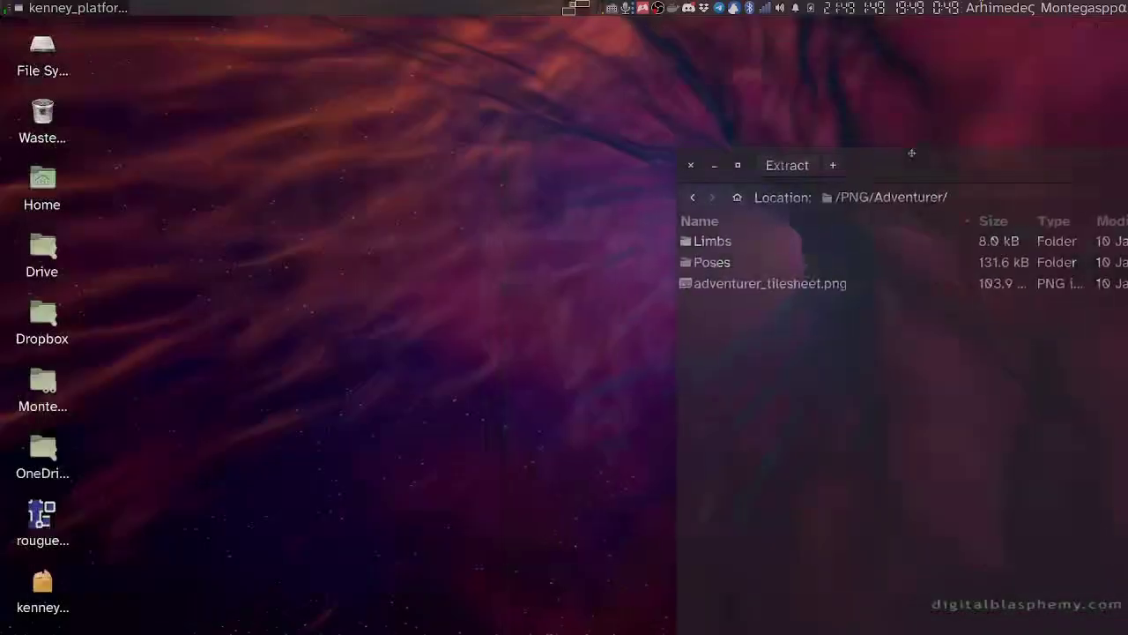
pyautogui.moveTo(712, 262); pyautogui.dragTo(370, 114)
pyautogui.click(691, 166)
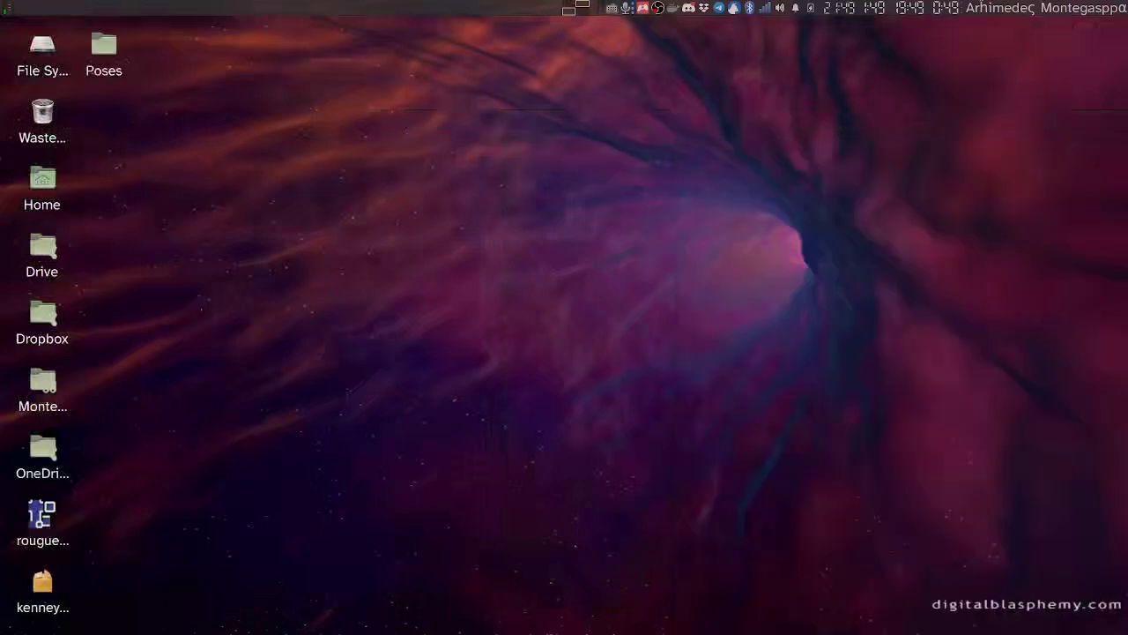
# Open the Poses folder and copy adventurer_stand.png into the Godot project's assets folder.
pyautogui.doubleClick(104, 51)
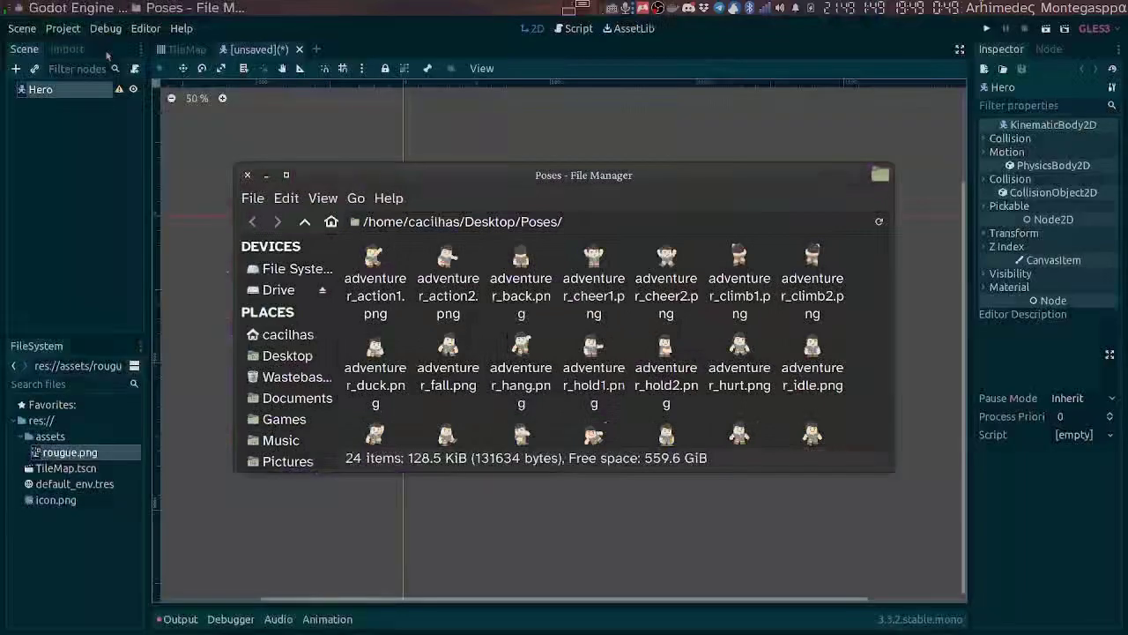
pyautogui.moveTo(652, 183); pyautogui.dragTo(755, 158)
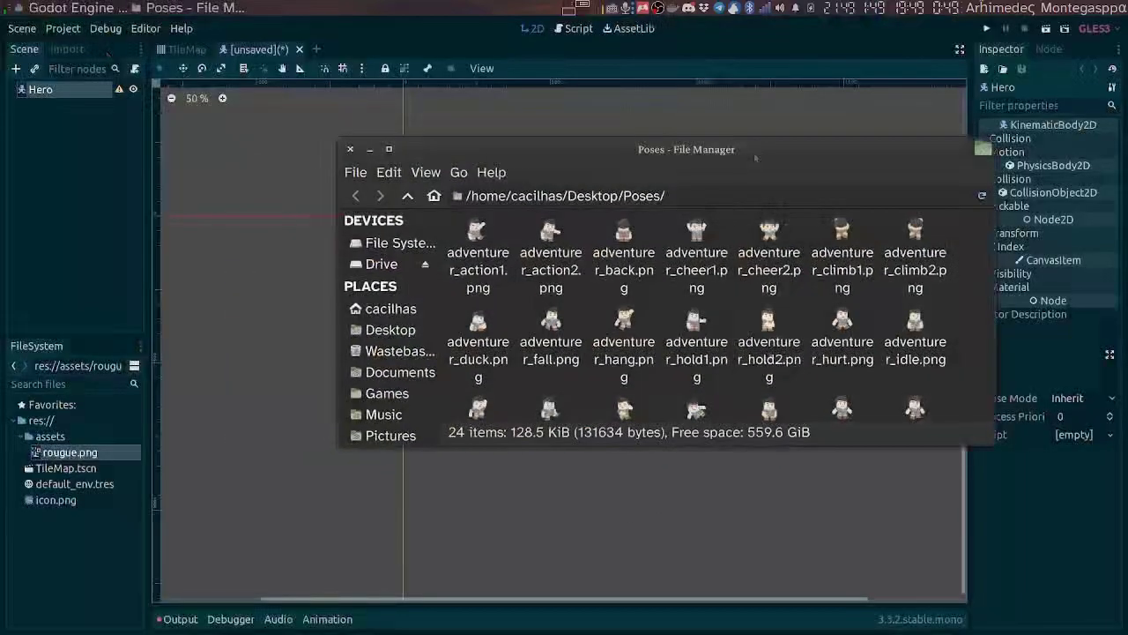
pyautogui.scroll(-3, 796, 280)
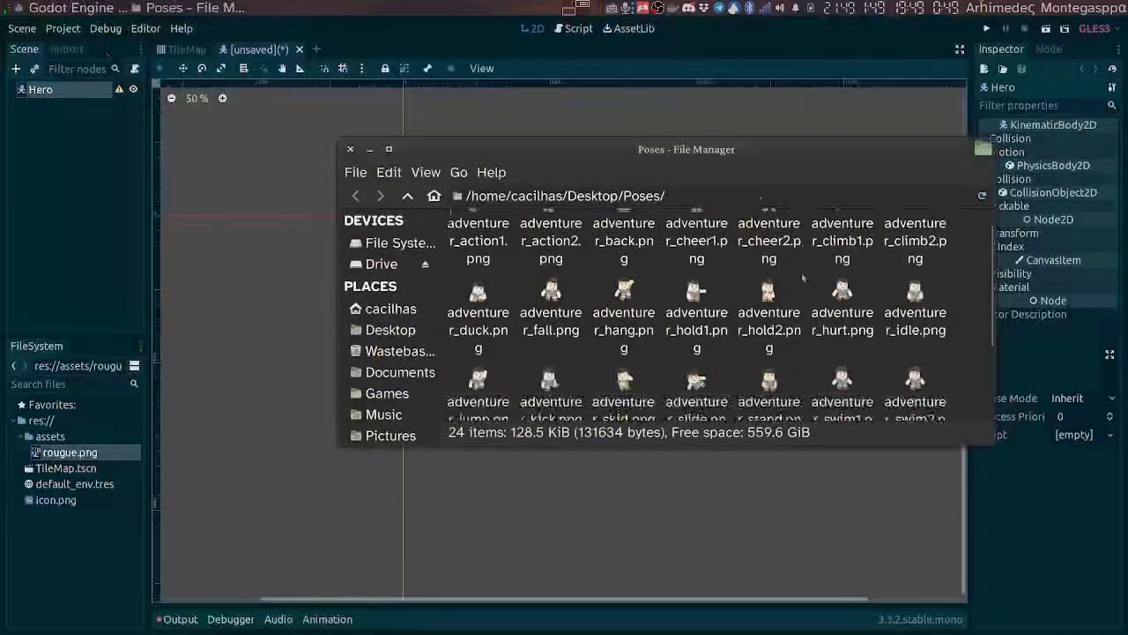
pyautogui.moveTo(764, 291); pyautogui.dragTo(50, 437)
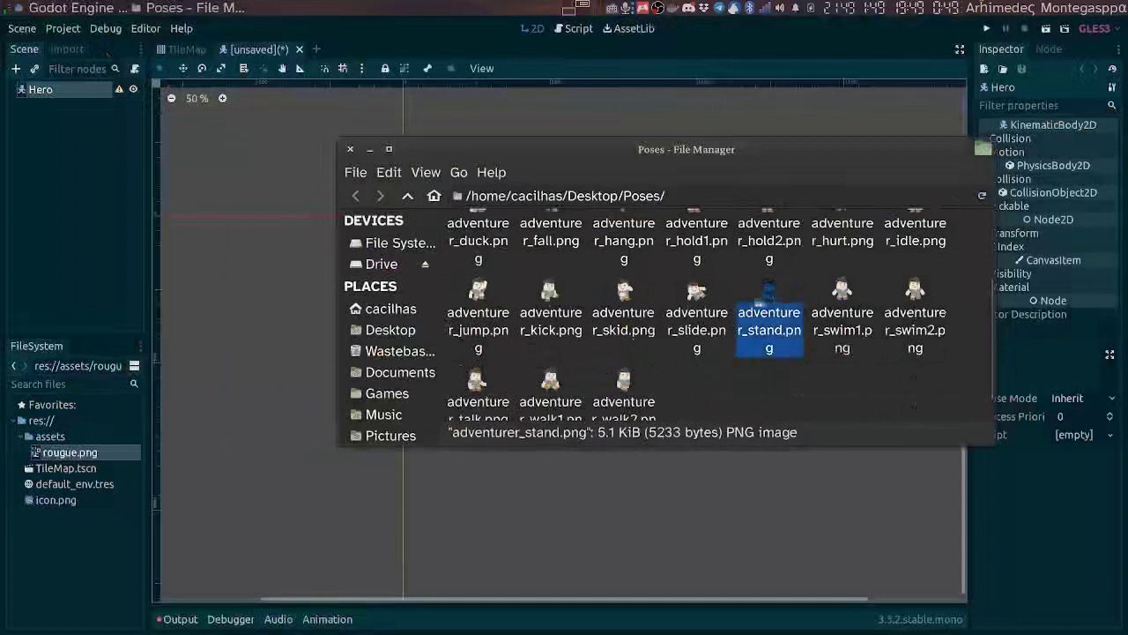
# Copy adventurer_walk1.png and adventurer_walk2.png together into the assets folder.
pyautogui.click(550, 401)
pyautogui.keyDown('shift'); pyautogui.click(623, 401); pyautogui.keyUp('shift')
pyautogui.scroll(-1, 623, 401)
pyautogui.moveTo(623, 383); pyautogui.dragTo(49, 449)
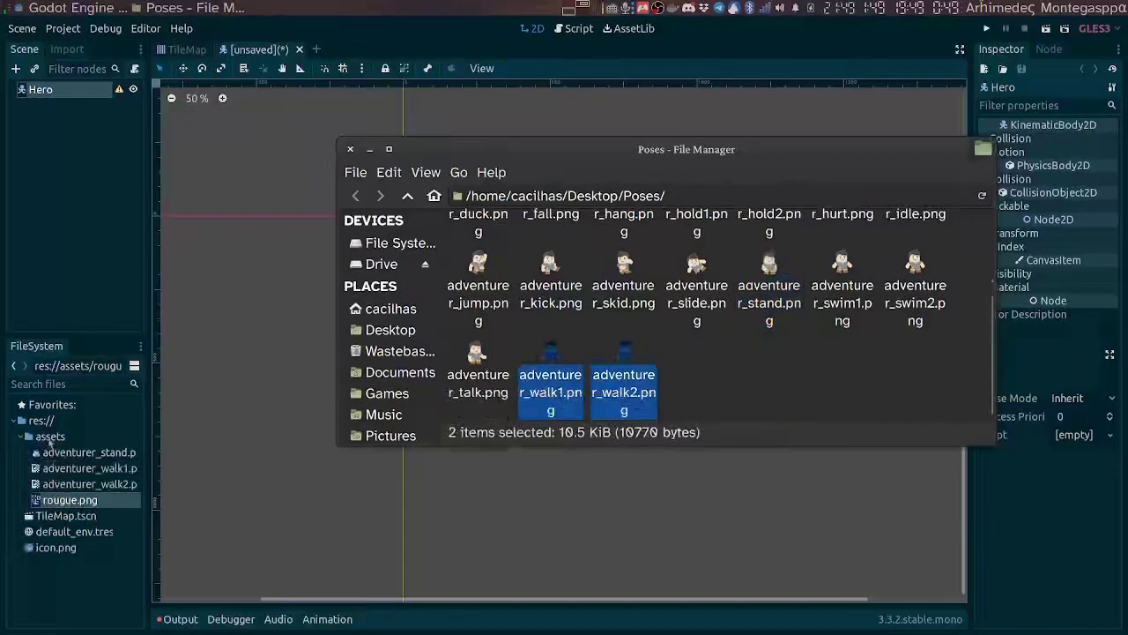
pyautogui.click(350, 149)
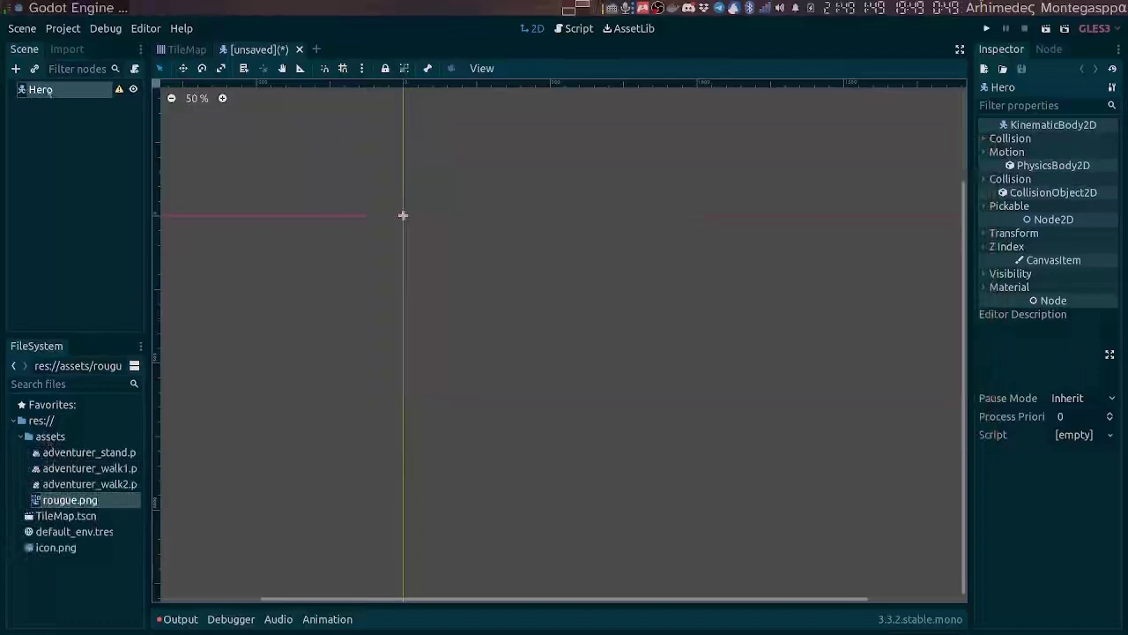
# Deselect the Hero node and turn on grid snapping.
pyautogui.rightClick(46, 89)
pyautogui.click(236, 136)
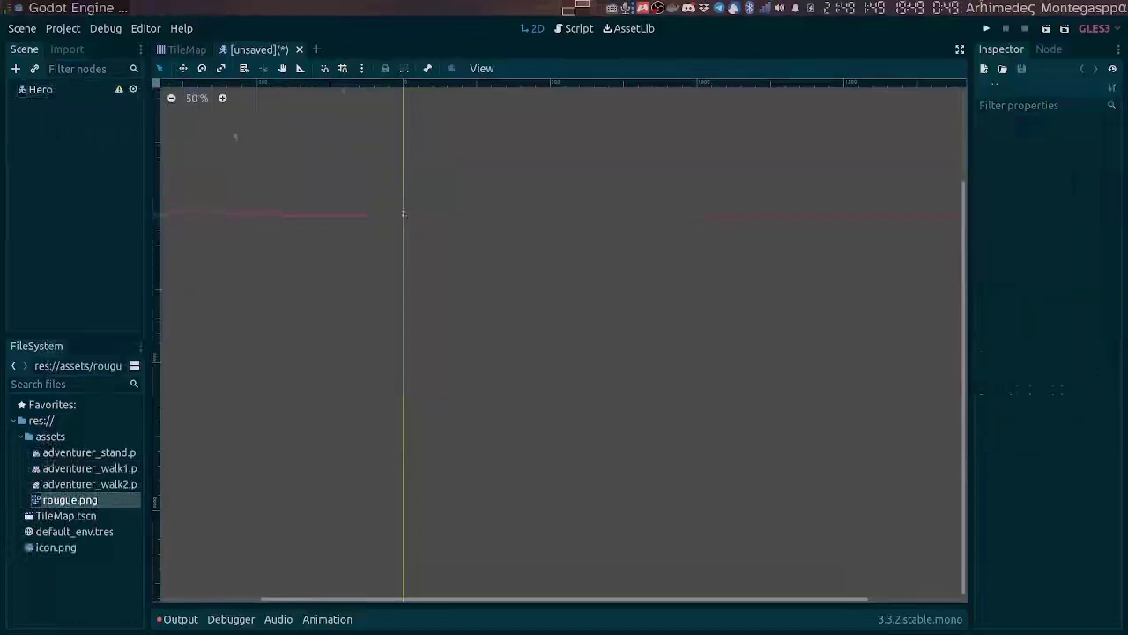
pyautogui.click(343, 67)
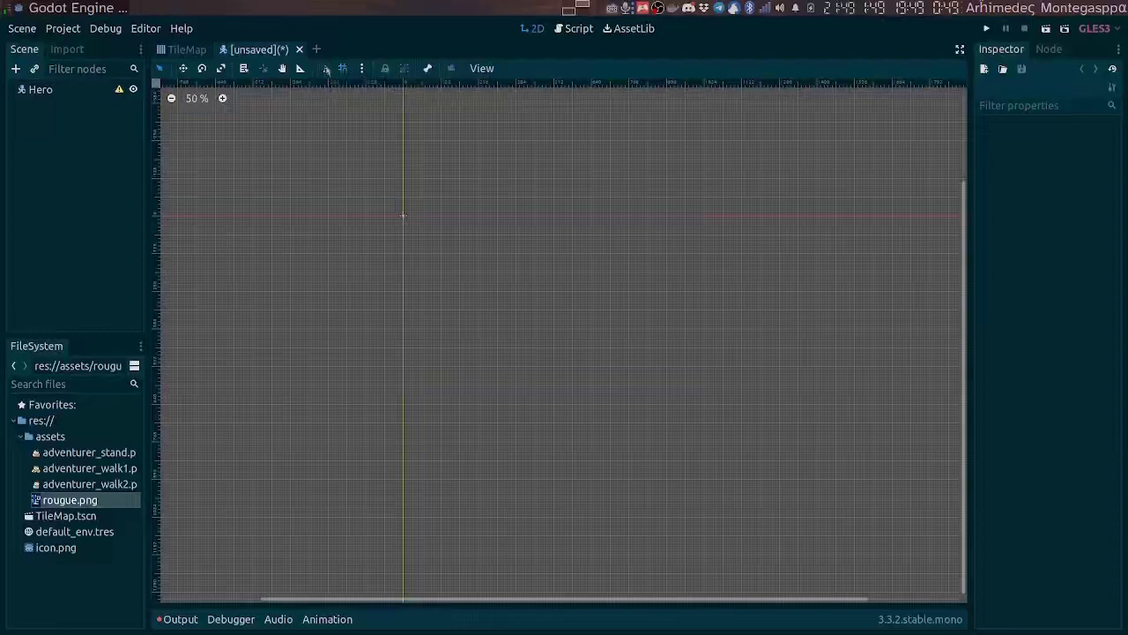
# Zoom into the canvas and drag a horizontal guide out near the origin, then pan and zoom back out.
pyautogui.scroll(5, 405, 215)
pyautogui.scroll(3, 405, 215)
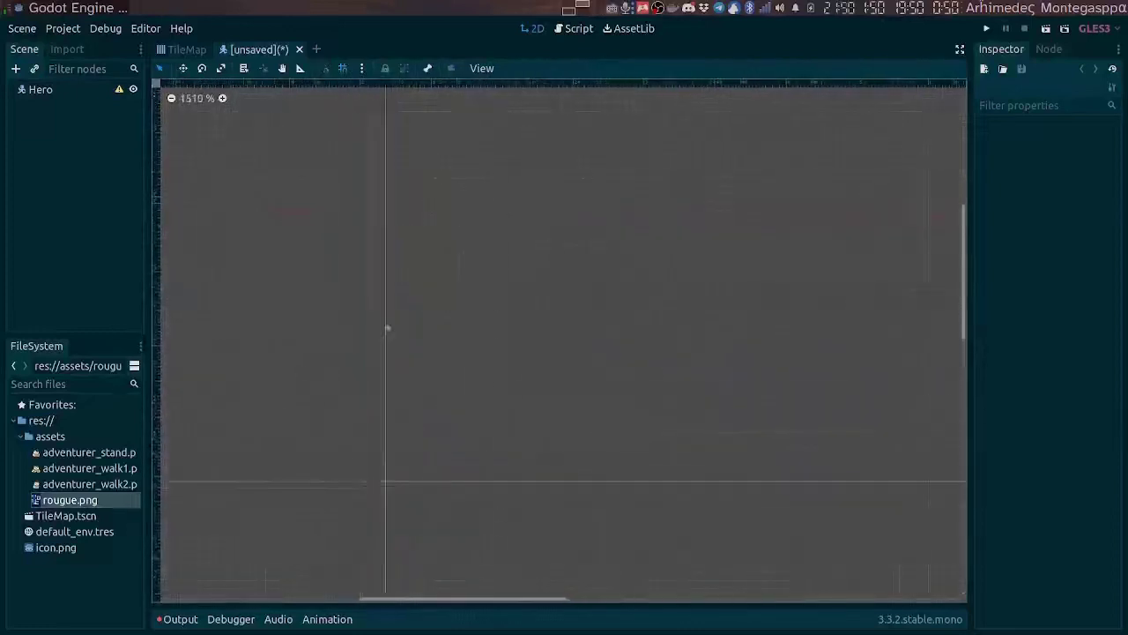
pyautogui.scroll(3, 388, 317)
pyautogui.scroll(2, 415, 257)
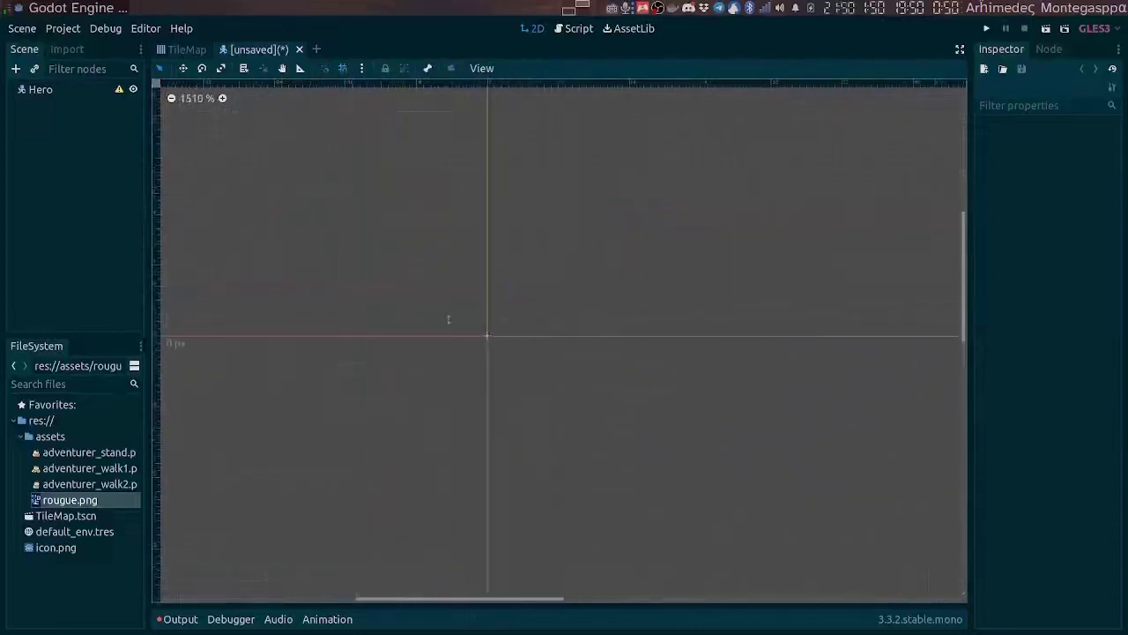
pyautogui.moveTo(448, 287); pyautogui.dragTo(452, 137)
pyautogui.moveTo(451, 137); pyautogui.dragTo(451, 277, button='middle')
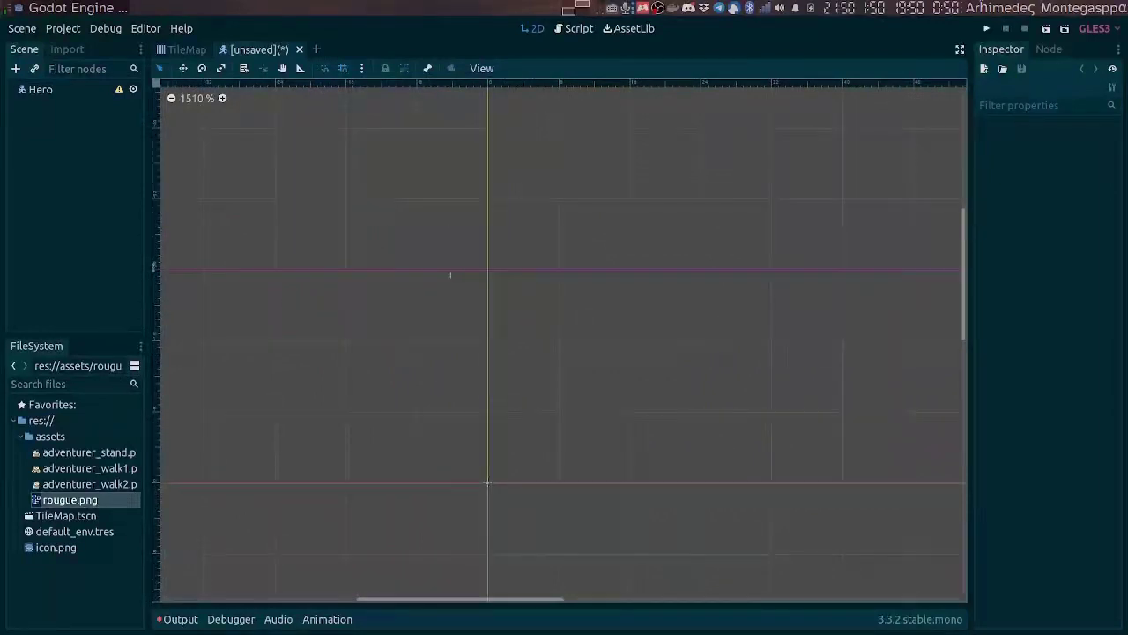
pyautogui.scroll(-3, 473, 391)
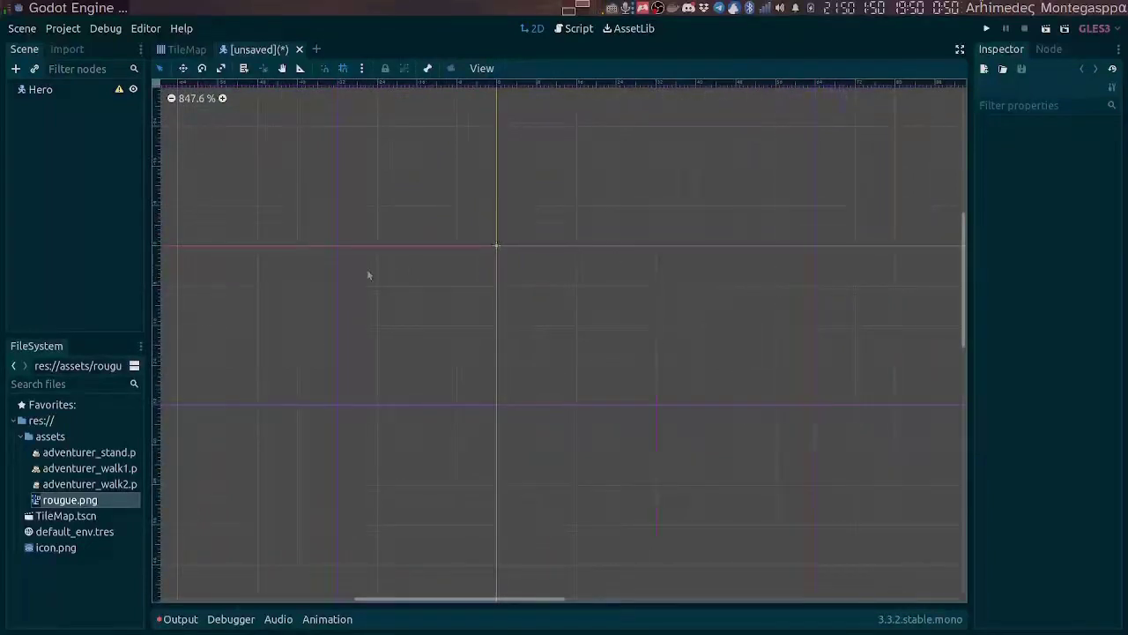
# Add an AnimatedSprite child under Hero and rename it Sprite.
pyautogui.click(37, 95)
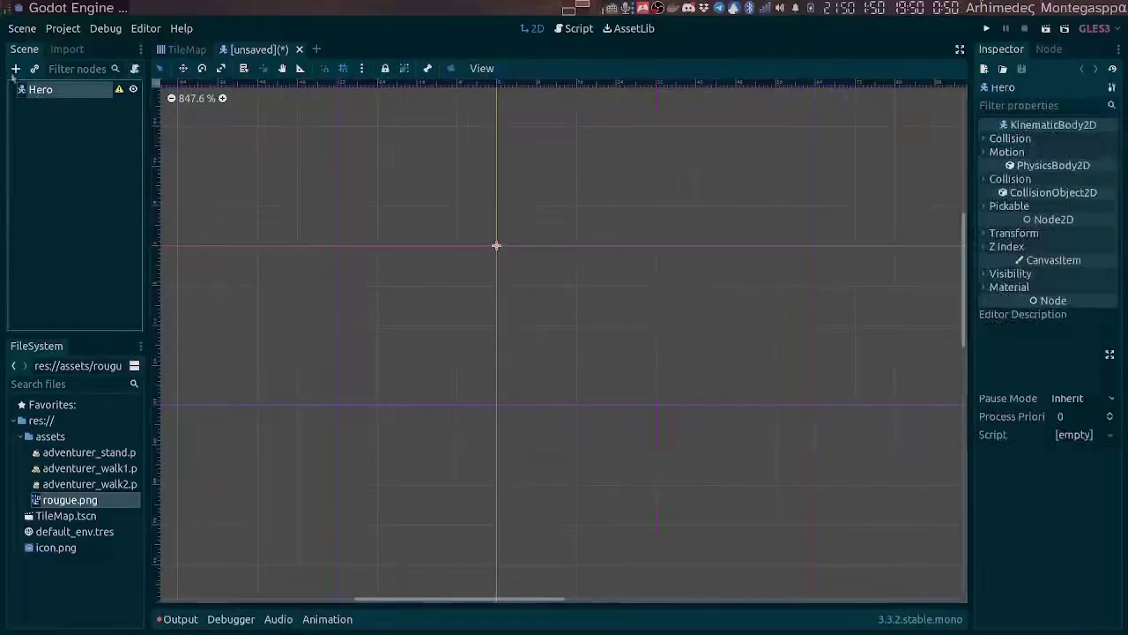
pyautogui.click(15, 68)
pyautogui.write('animate')
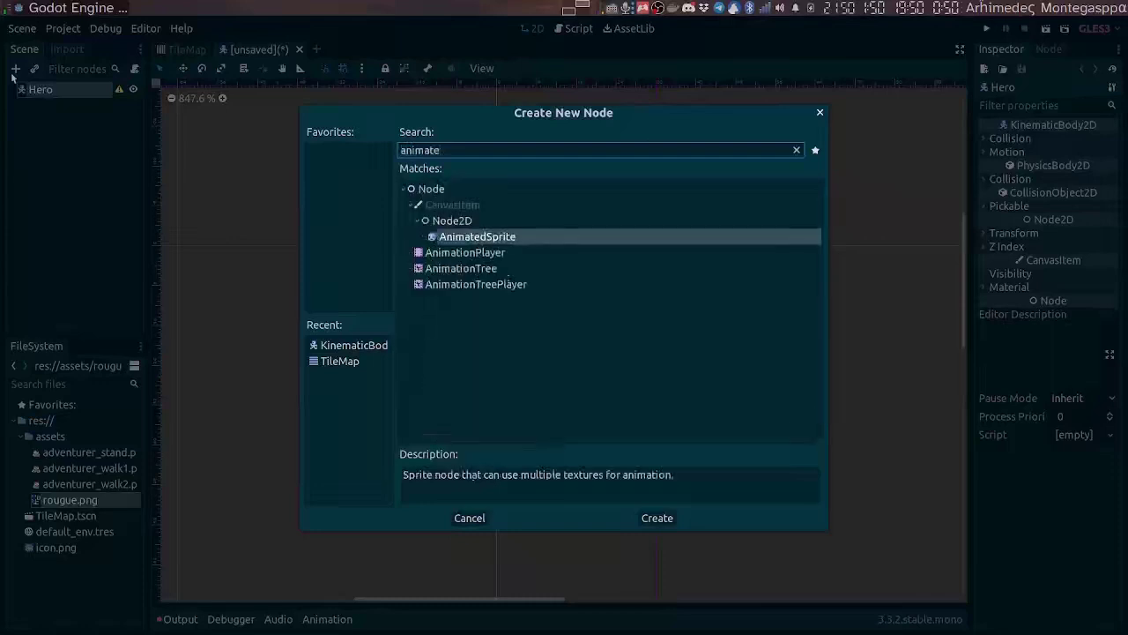
pyautogui.press('Return')
pyautogui.doubleClick(81, 106)
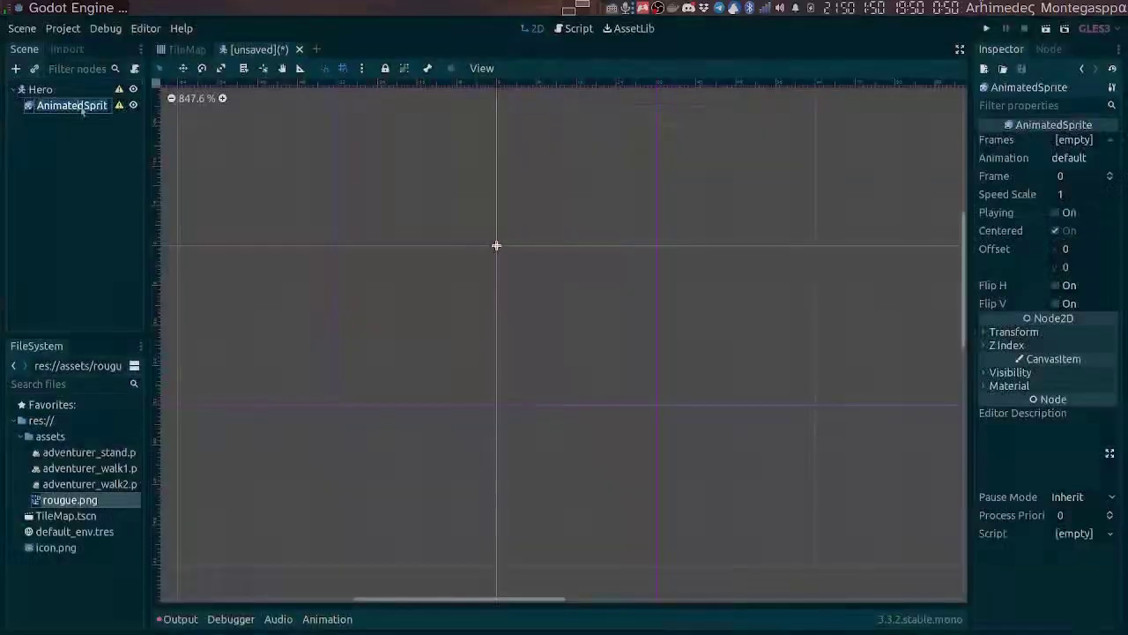
pyautogui.click(78, 106)
pyautogui.press('BackSpace')
pyautogui.press('BackSpace')
pyautogui.press('BackSpace')
pyautogui.press('Return')
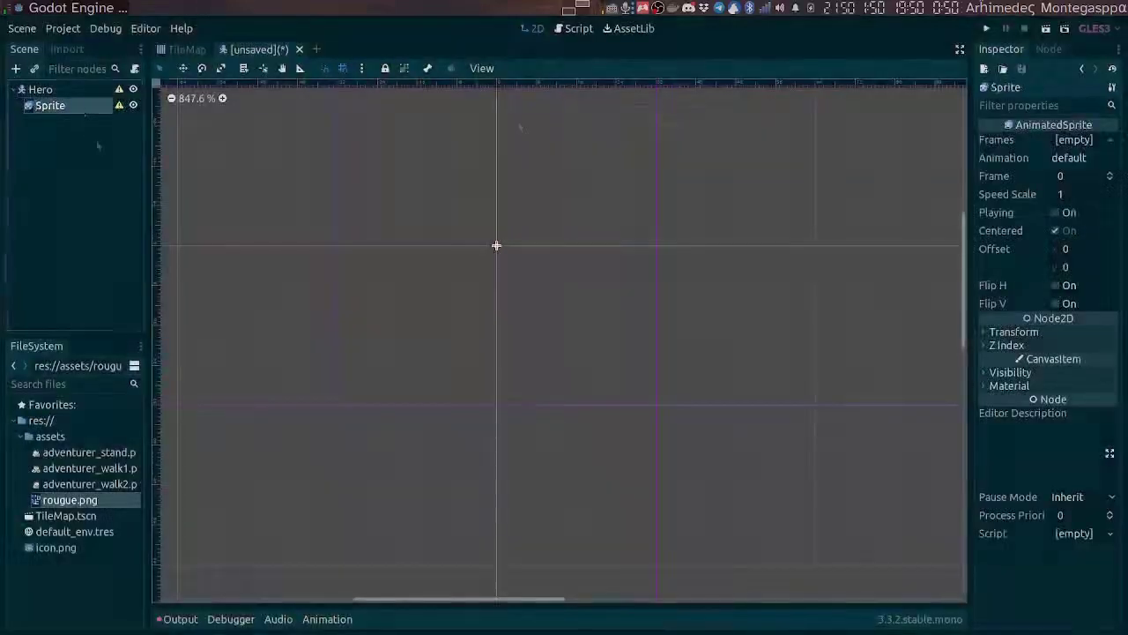
# Give Sprite new SpriteFrames with a 'stand' animation using adventurer_stand.png, and enable Playing.
pyautogui.click(1112, 144)
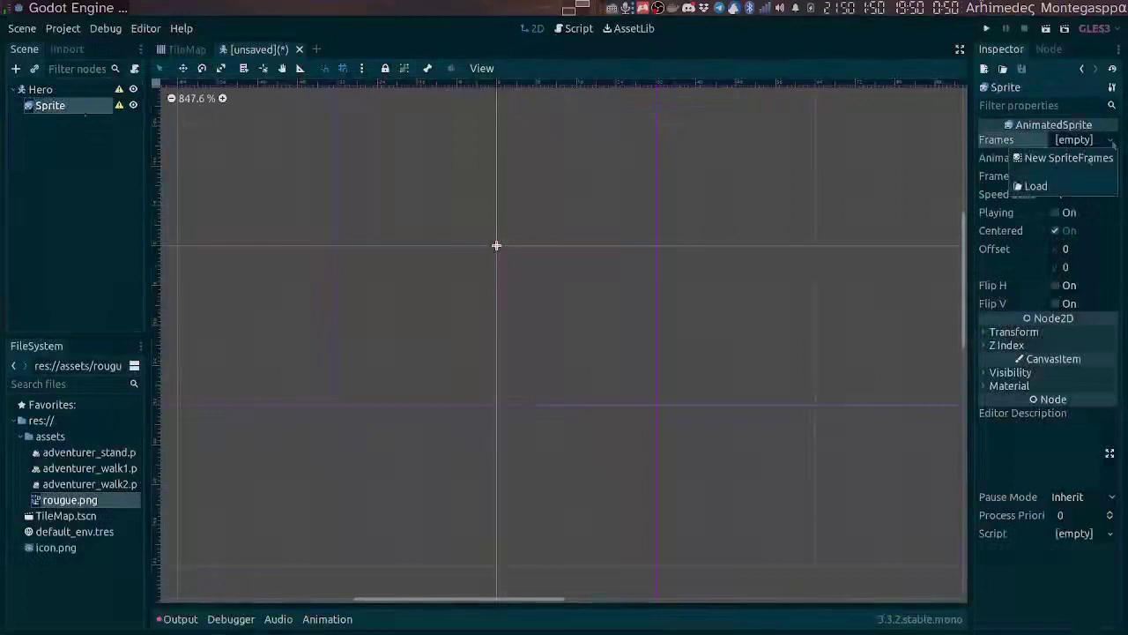
pyautogui.click(1091, 155)
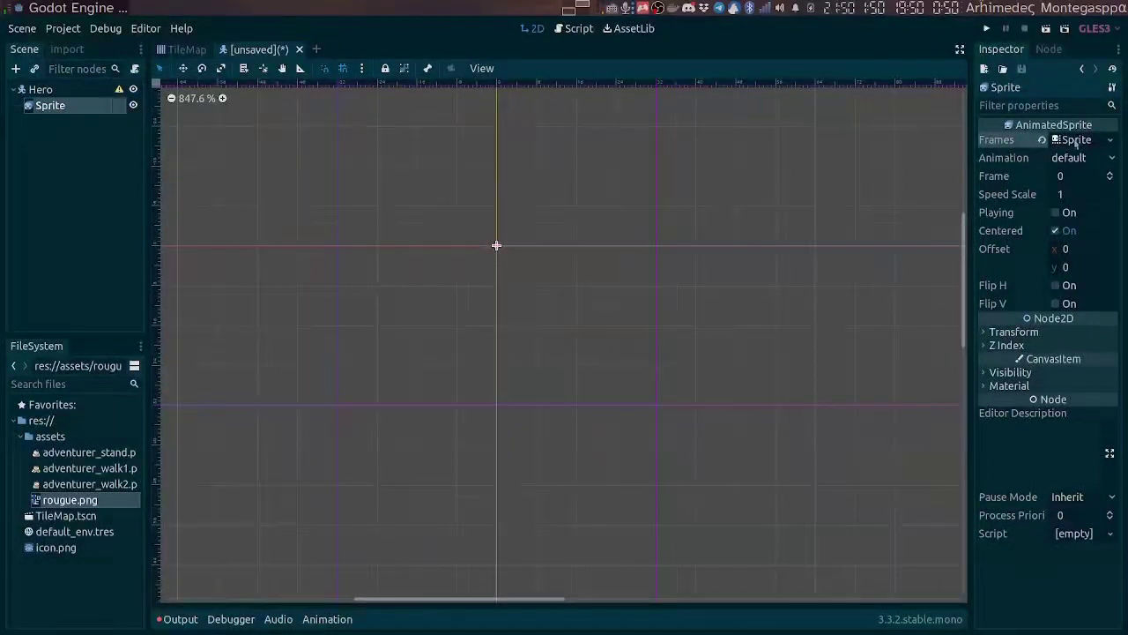
pyautogui.click(1074, 141)
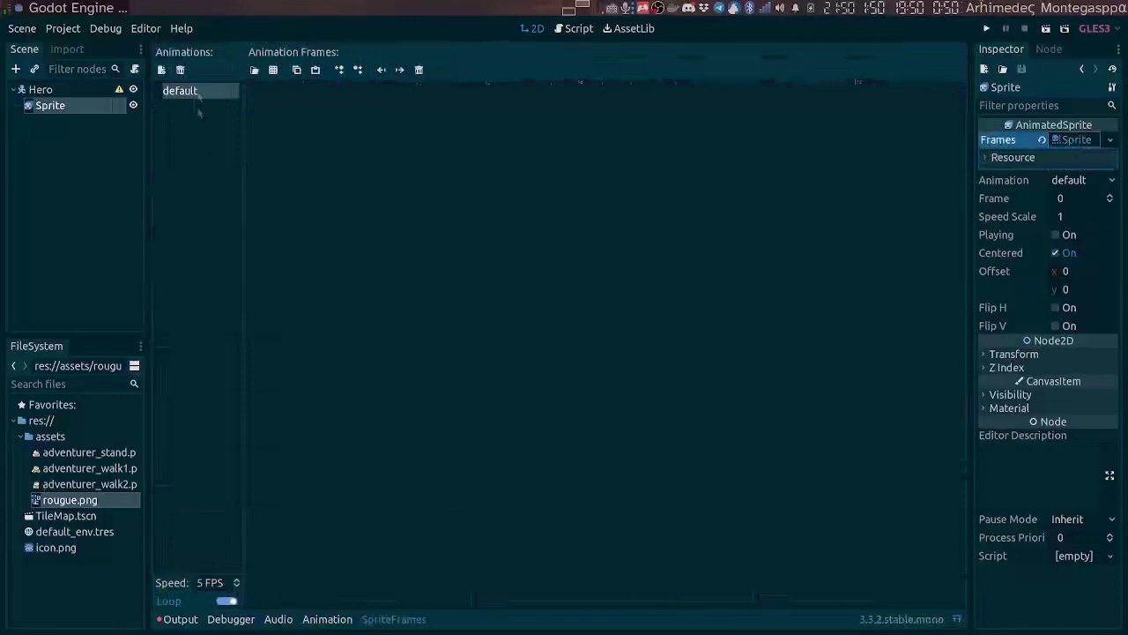
pyautogui.doubleClick(197, 92)
pyautogui.write('stand')
pyautogui.press('Return')
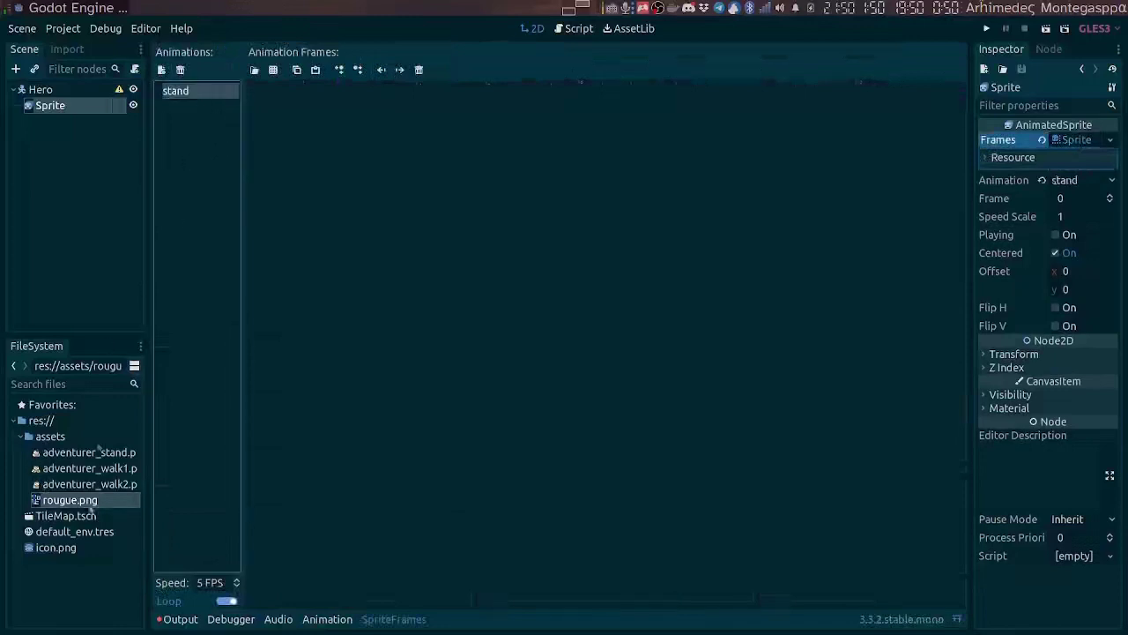
pyautogui.moveTo(73, 456); pyautogui.dragTo(375, 156)
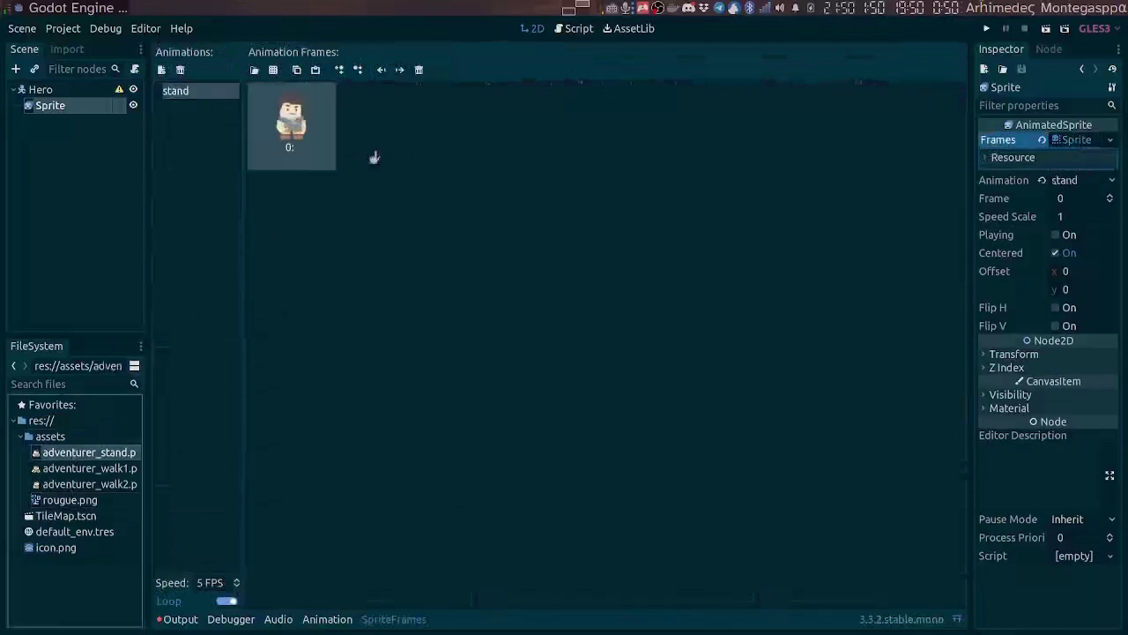
pyautogui.click(1056, 235)
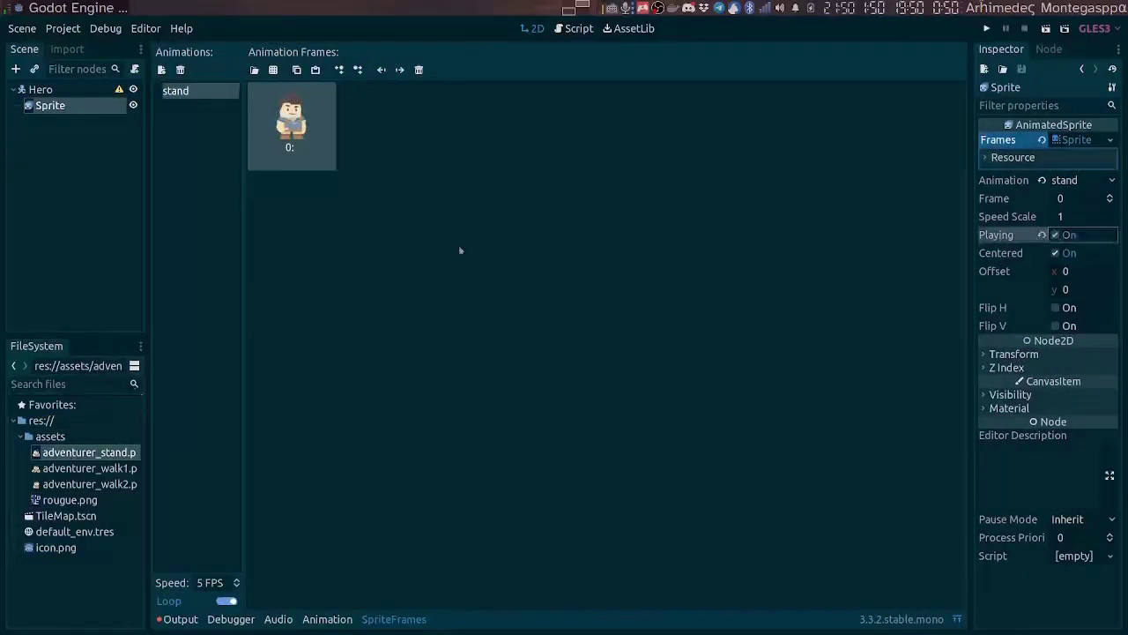
# Add a 'walk' animation with adventurer_walk1.png and adventurer_walk2.png frames, and set Animation to stand.
pyautogui.click(161, 69)
pyautogui.doubleClick(185, 92)
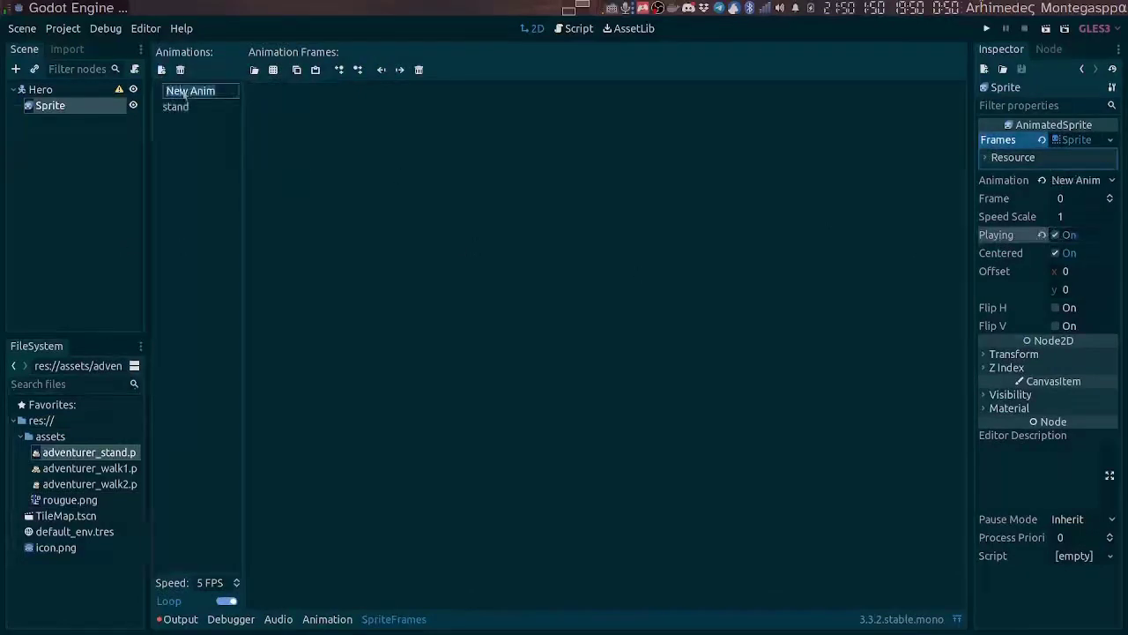
pyautogui.write('walk')
pyautogui.press('Return')
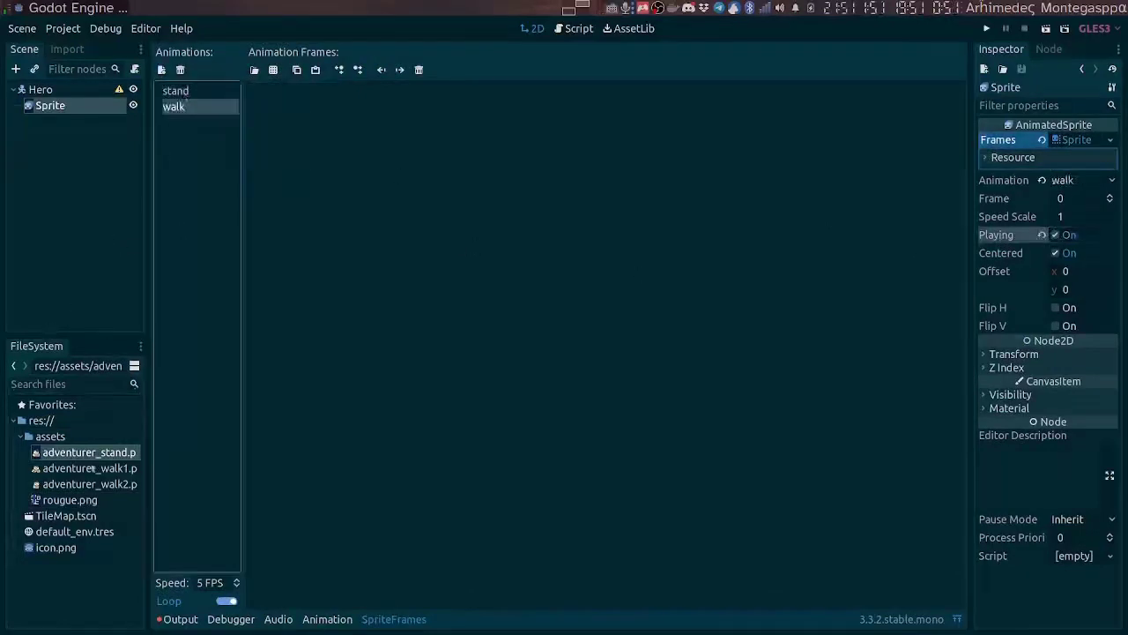
pyautogui.click(94, 470)
pyautogui.keyDown('shift'); pyautogui.click(92, 483); pyautogui.keyUp('shift')
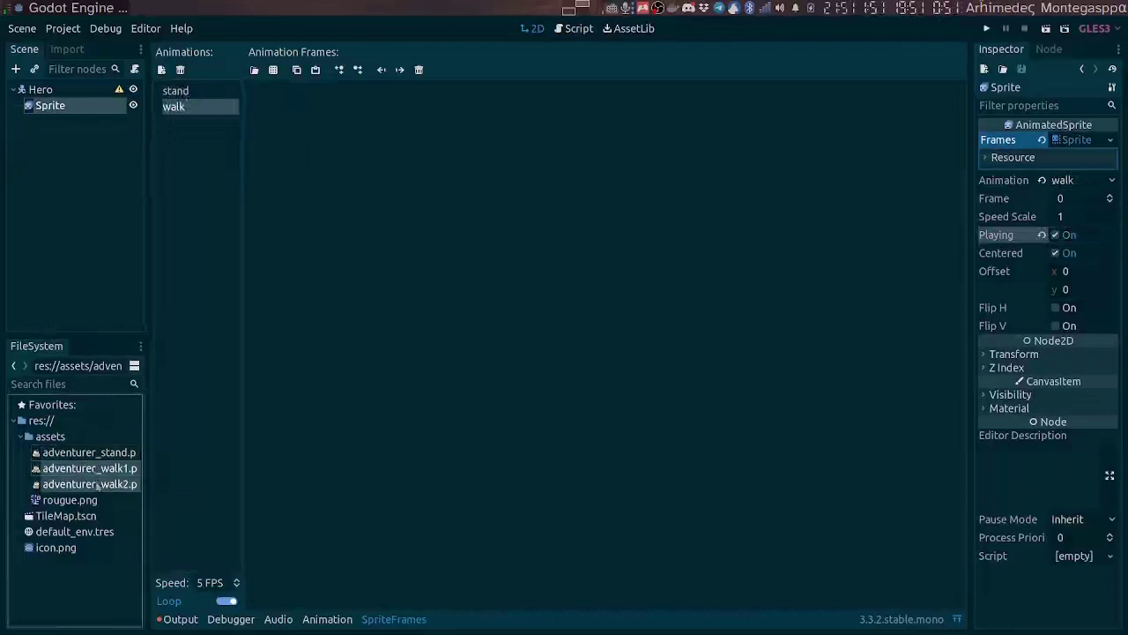
pyautogui.moveTo(92, 484); pyautogui.dragTo(424, 288)
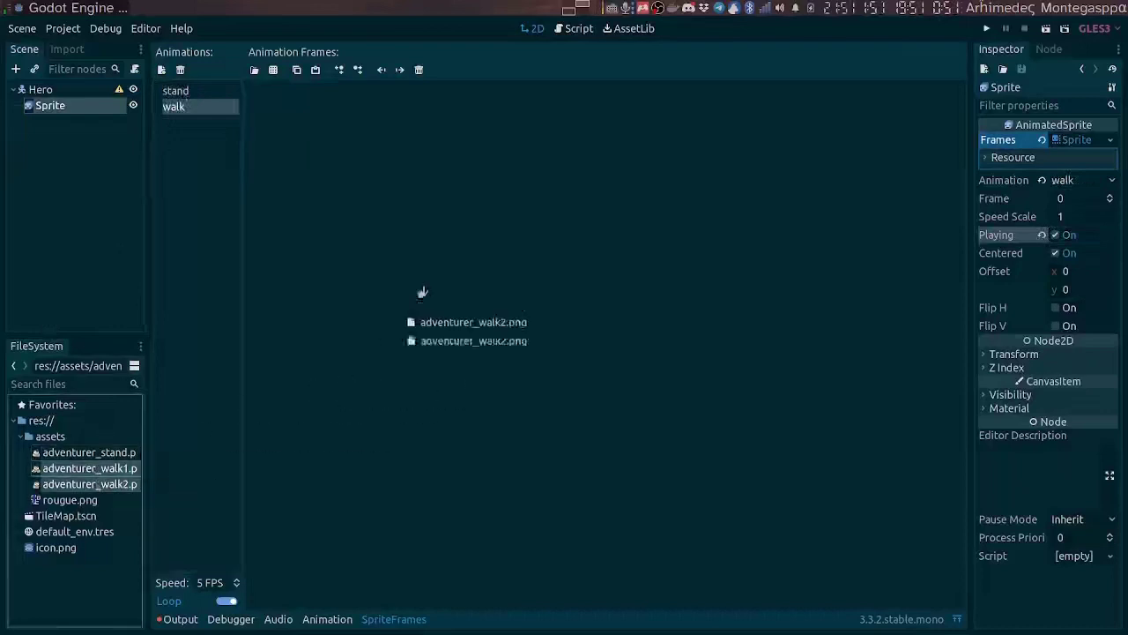
pyautogui.click(1070, 181)
pyautogui.click(1072, 197)
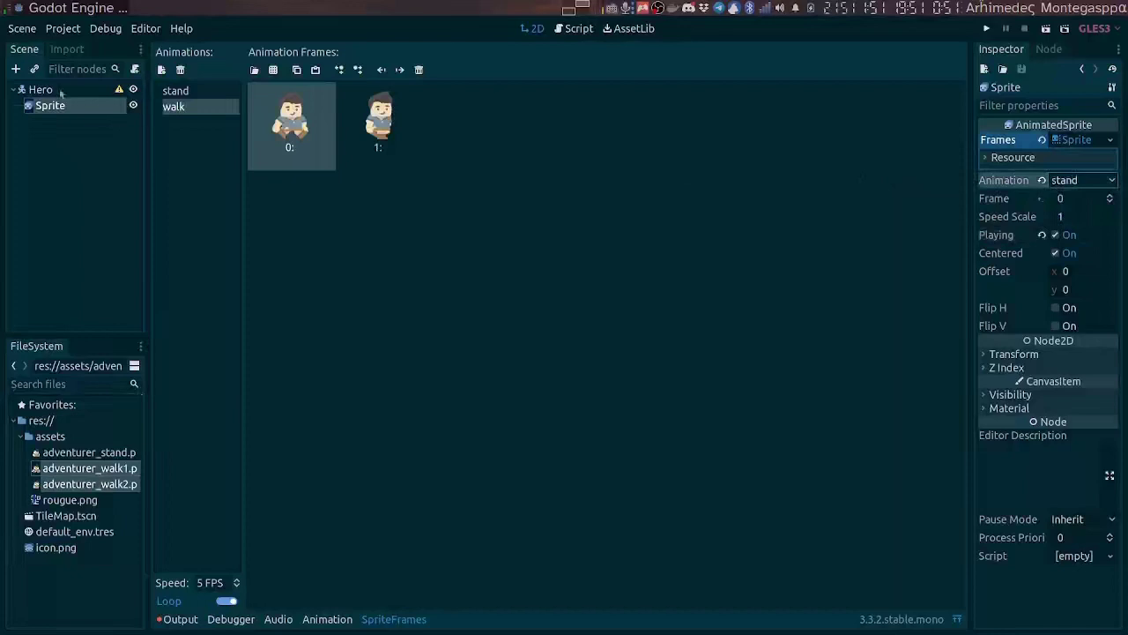
# Select the Sprite node and restore the SpriteFrames panel so the canvas shows.
pyautogui.click(1083, 70)
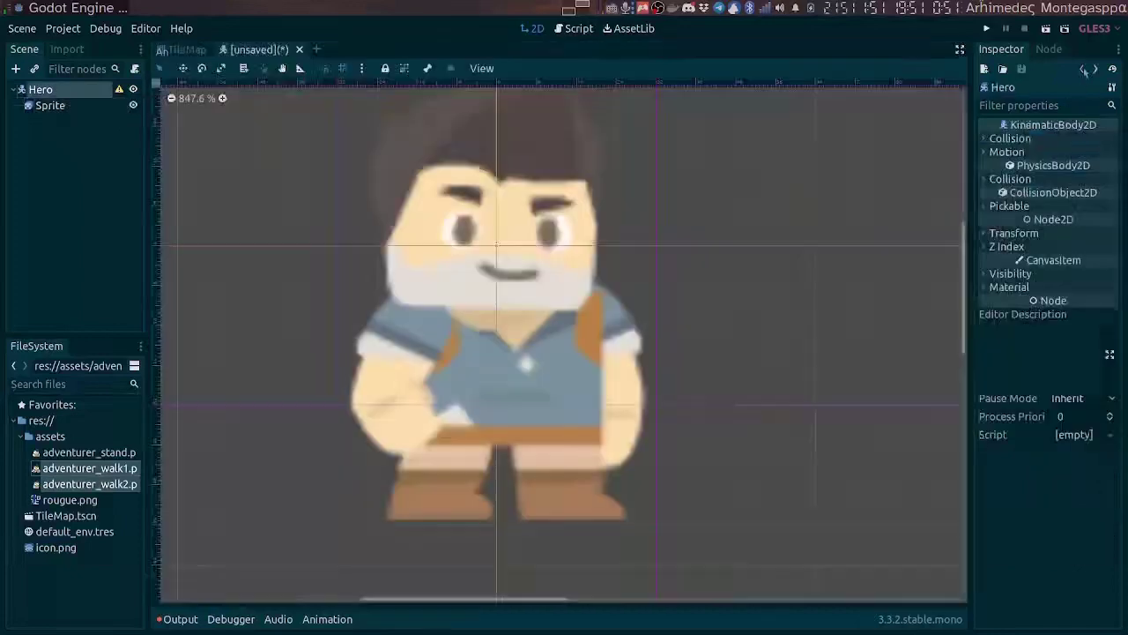
pyautogui.scroll(-3, 450, 295)
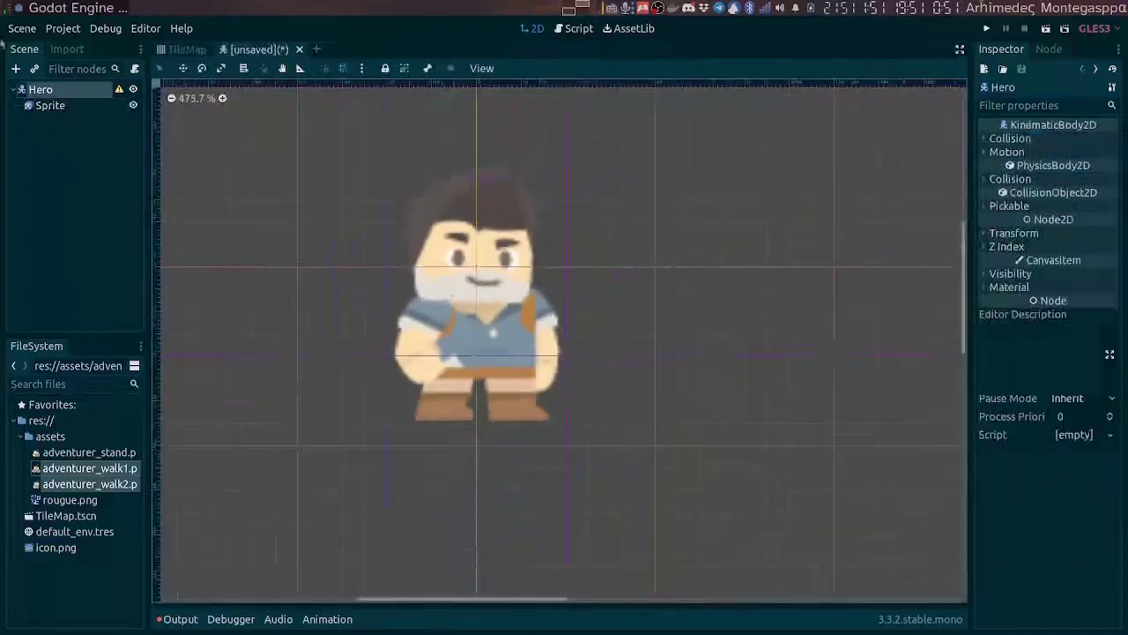
pyautogui.click(50, 105)
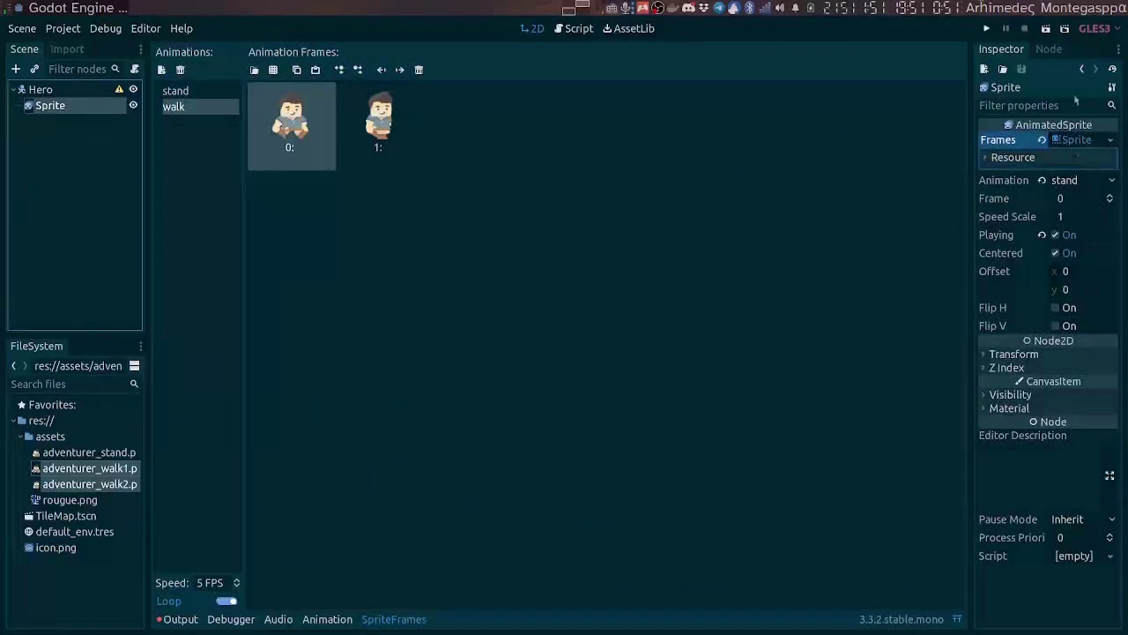
pyautogui.click(956, 620)
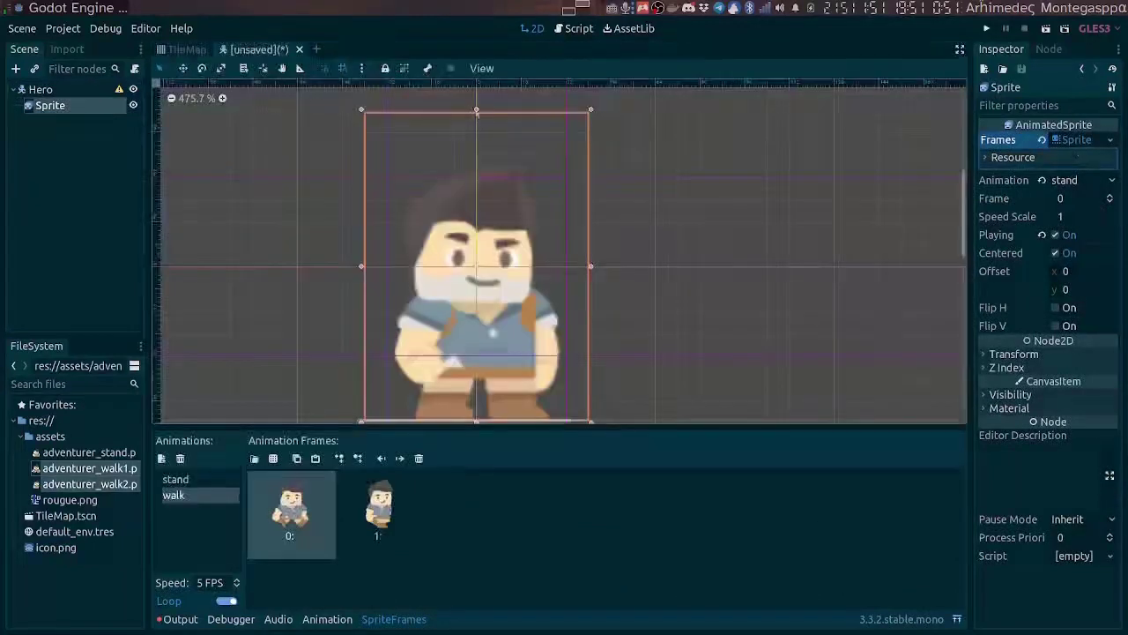
# Expand Sprite's Transform in the Inspector and set Scale to 0.582.
pyautogui.scroll(-3, 475, 285)
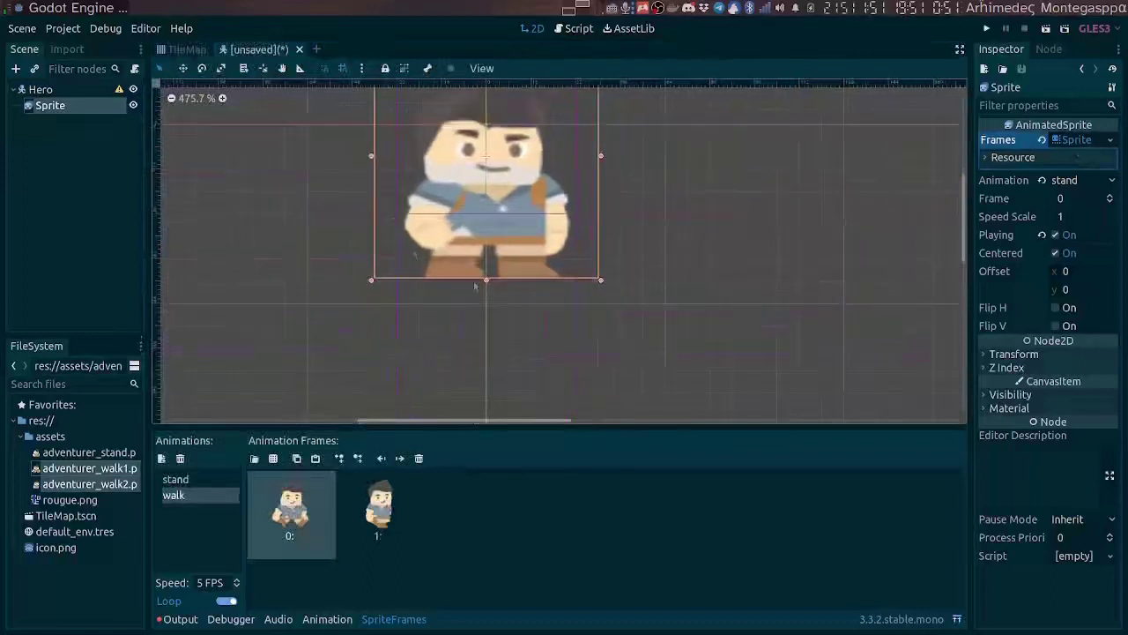
pyautogui.scroll(-2, 486, 282)
pyautogui.scroll(-1, 485, 282)
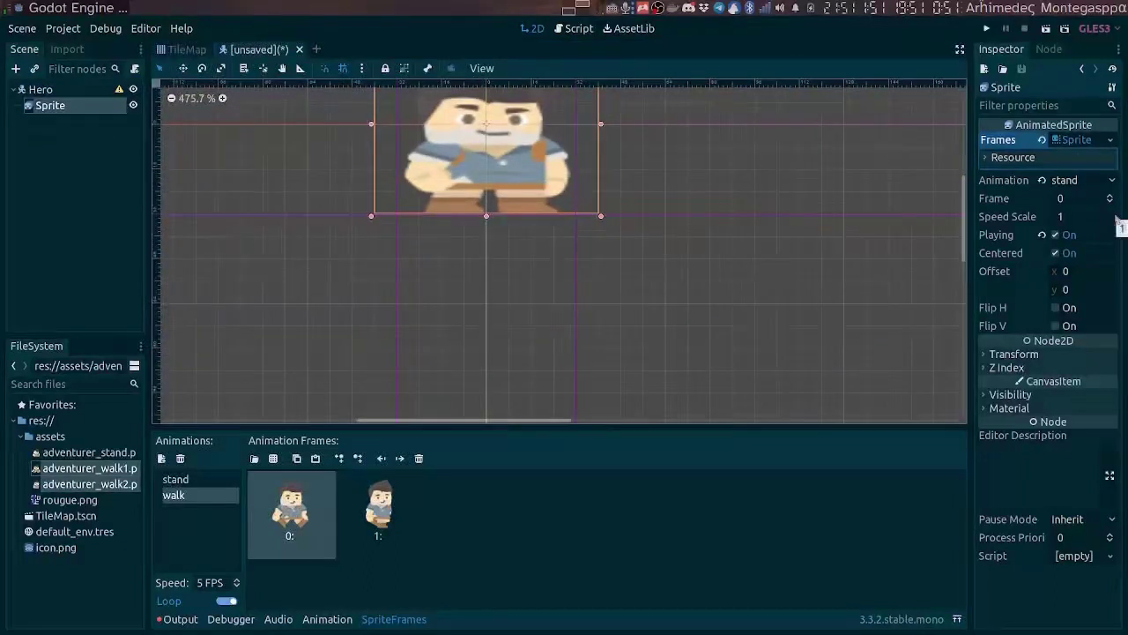
pyautogui.click(985, 358)
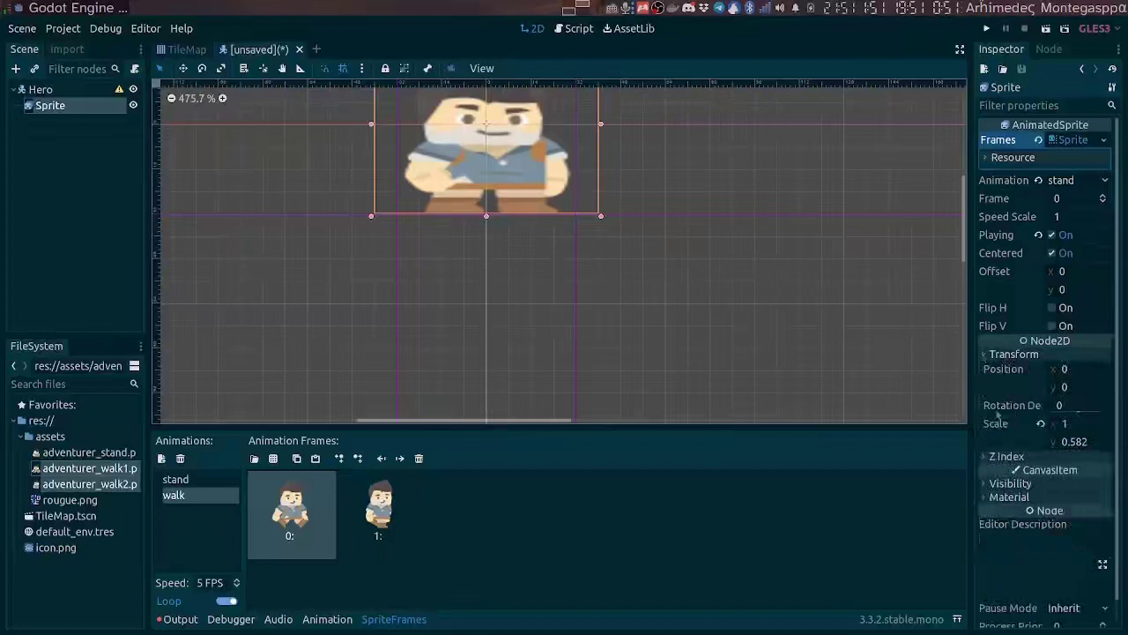
pyautogui.click(1074, 443)
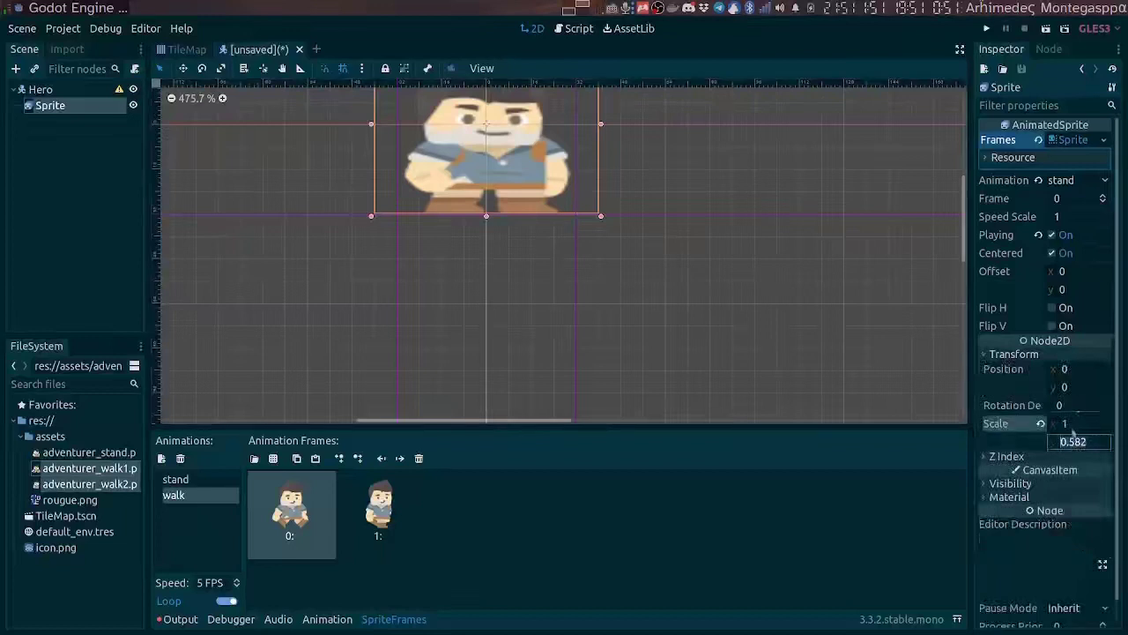
pyautogui.click(1064, 424)
pyautogui.write('0.582')
pyautogui.press('Return')
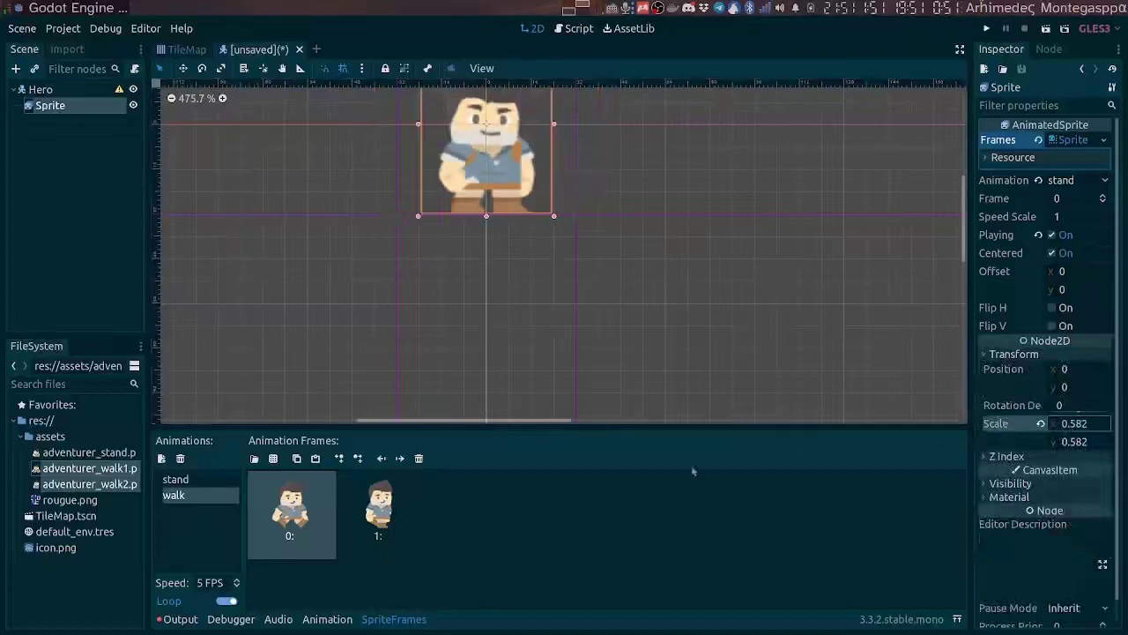
pyautogui.scroll(-1, 435, 294)
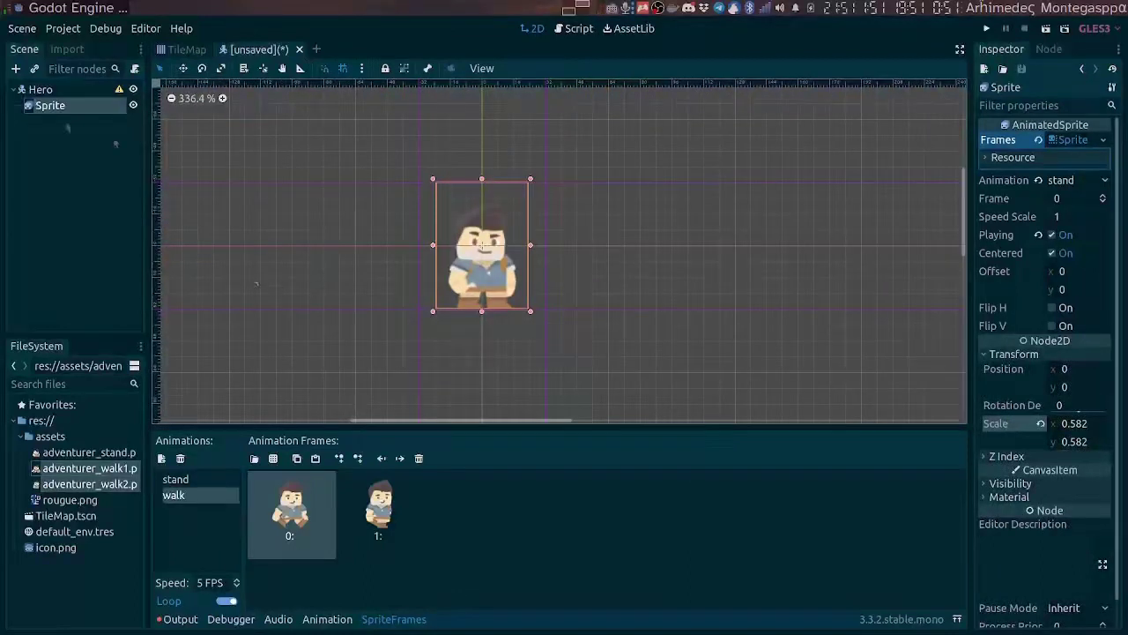
# Add a CollisionShape2D under Hero and rename it Collision.
pyautogui.click(40, 90)
pyautogui.click(16, 69)
pyautogui.write('col')
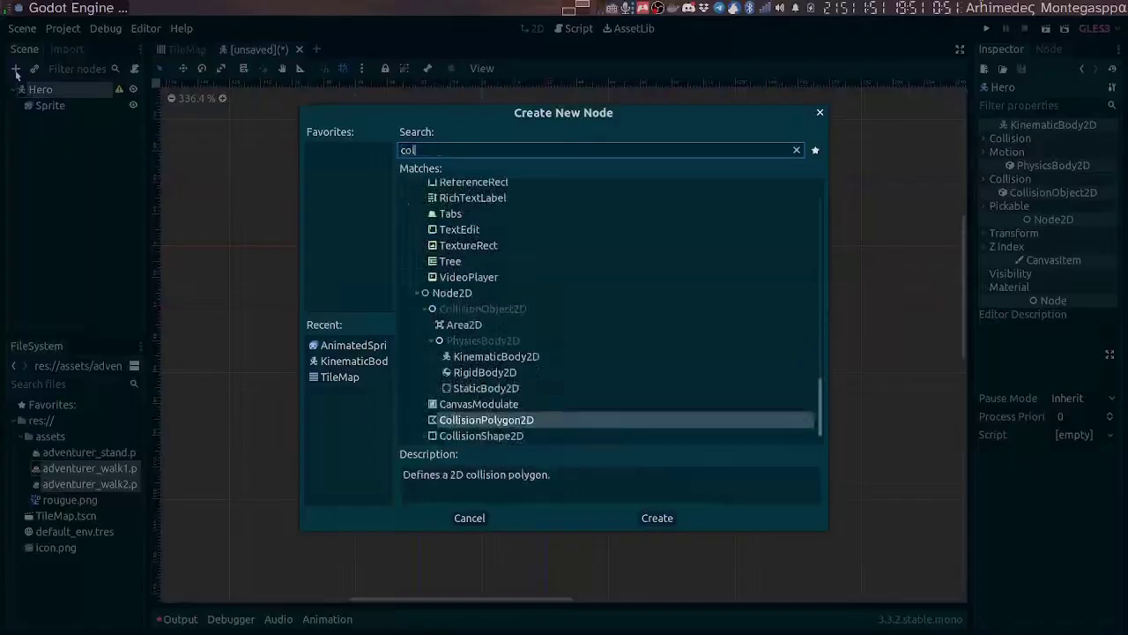
pyautogui.press('Down')
pyautogui.press('Return')
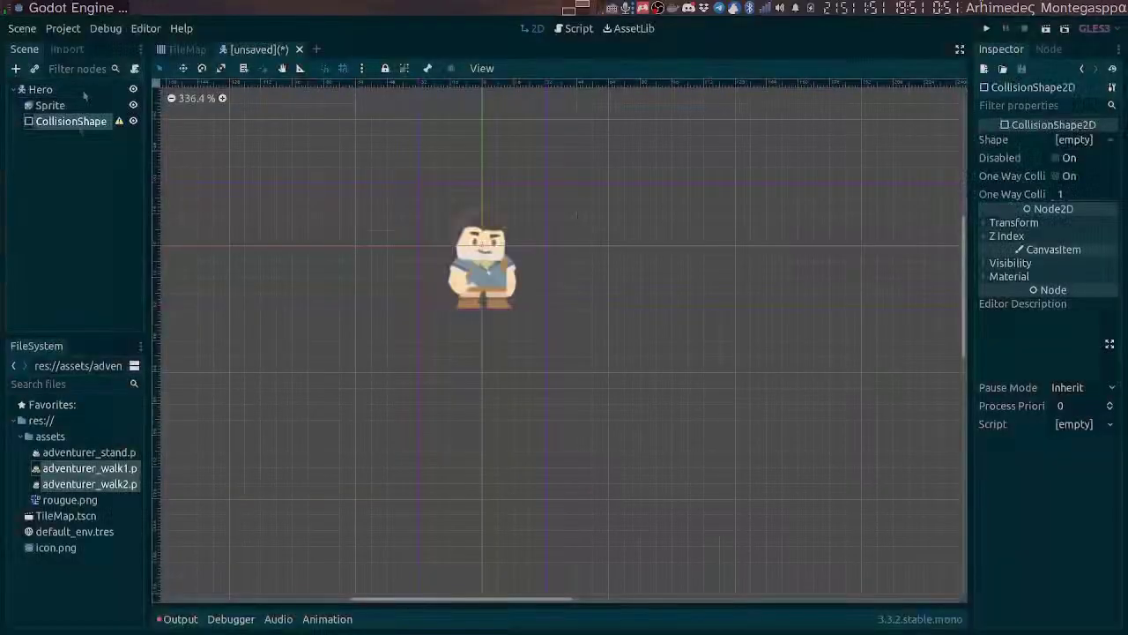
pyautogui.doubleClick(77, 122)
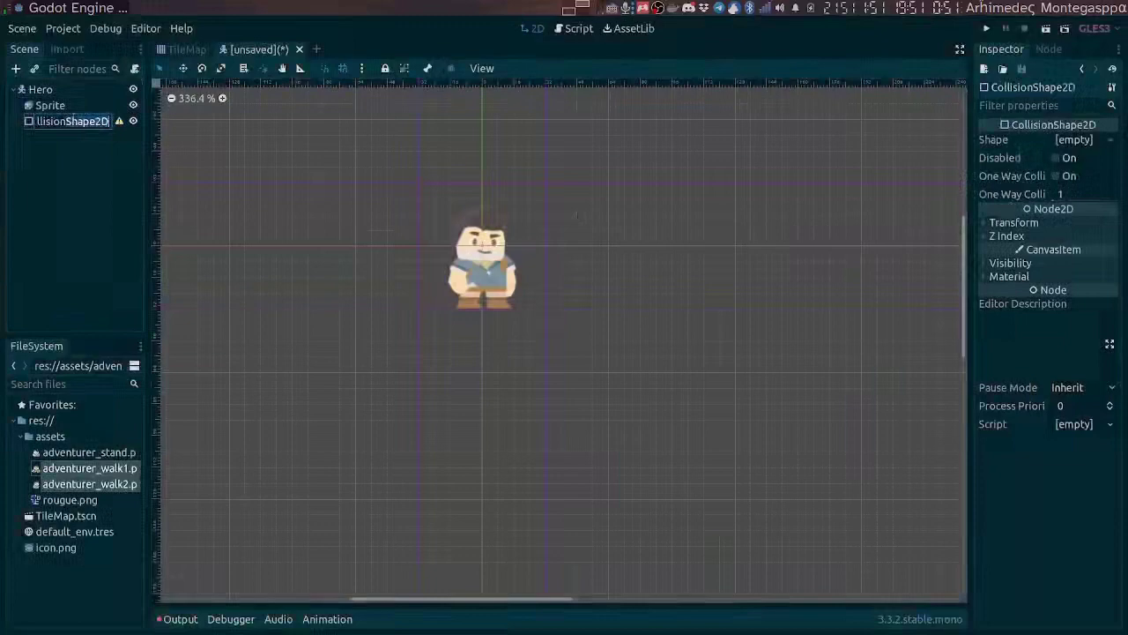
pyautogui.press('BackSpace')
pyautogui.press('BackSpace')
pyautogui.press('BackSpace')
pyautogui.press('Return')
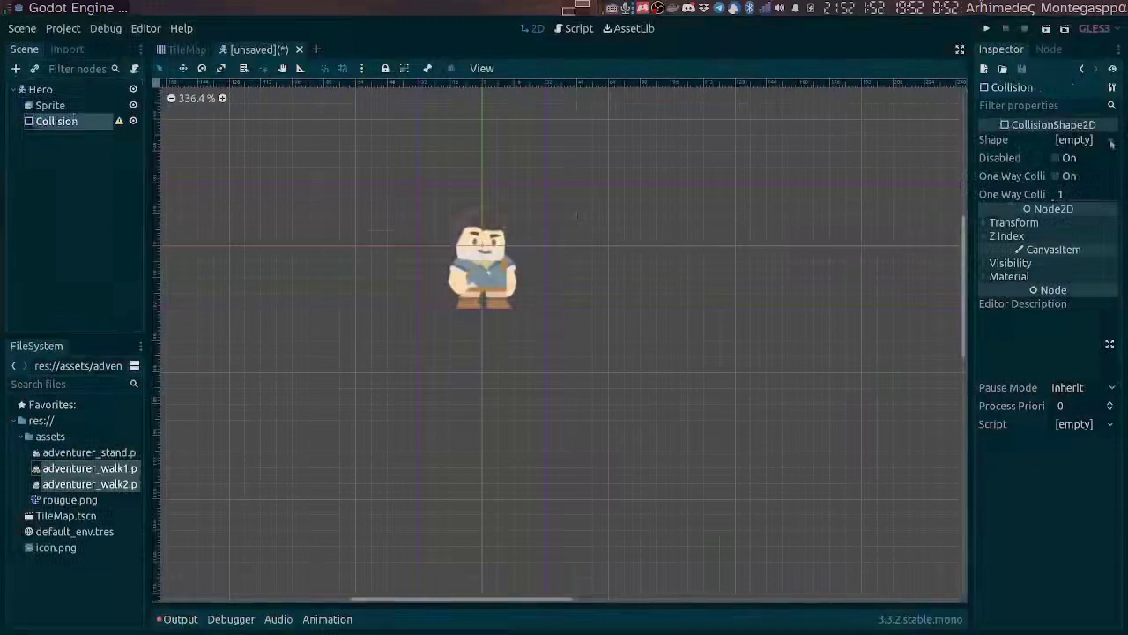
# Give Collision a new CircleShape2D and drag its radius larger to cover the hero.
pyautogui.click(1112, 142)
pyautogui.click(934, 176)
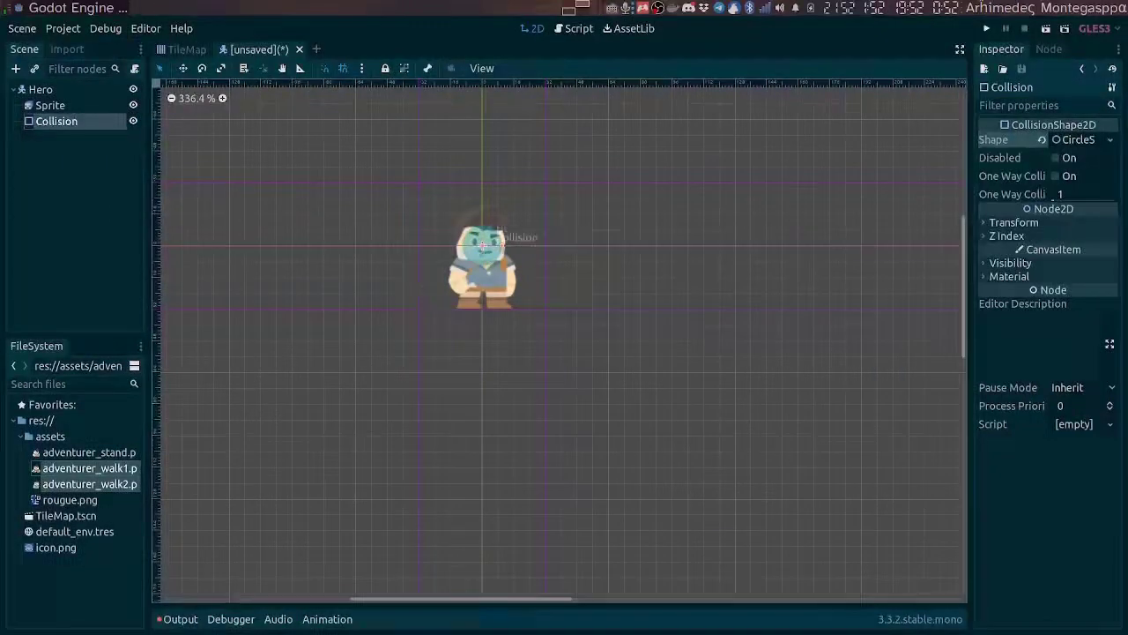
pyautogui.moveTo(513, 245)
pyautogui.mouseDown()
pyautogui.moveTo(528, 245)
pyautogui.moveTo(483, 261)
pyautogui.mouseUp()
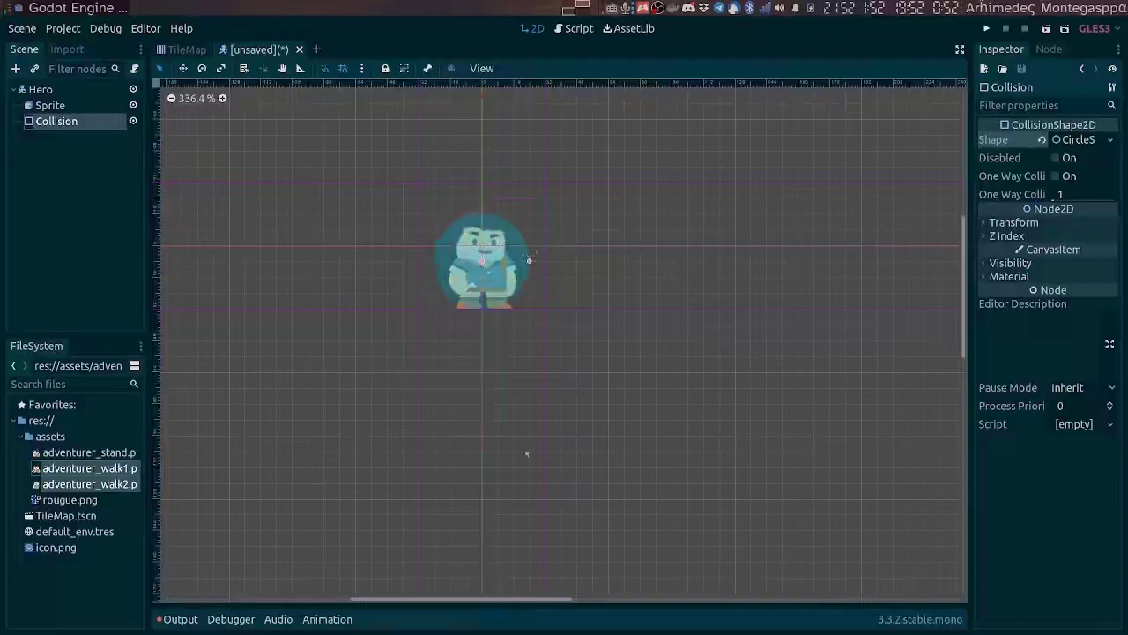
# Save the scene as Hero.tscn and open a new empty scene tab.
pyautogui.hotkey('ctrl', 's')
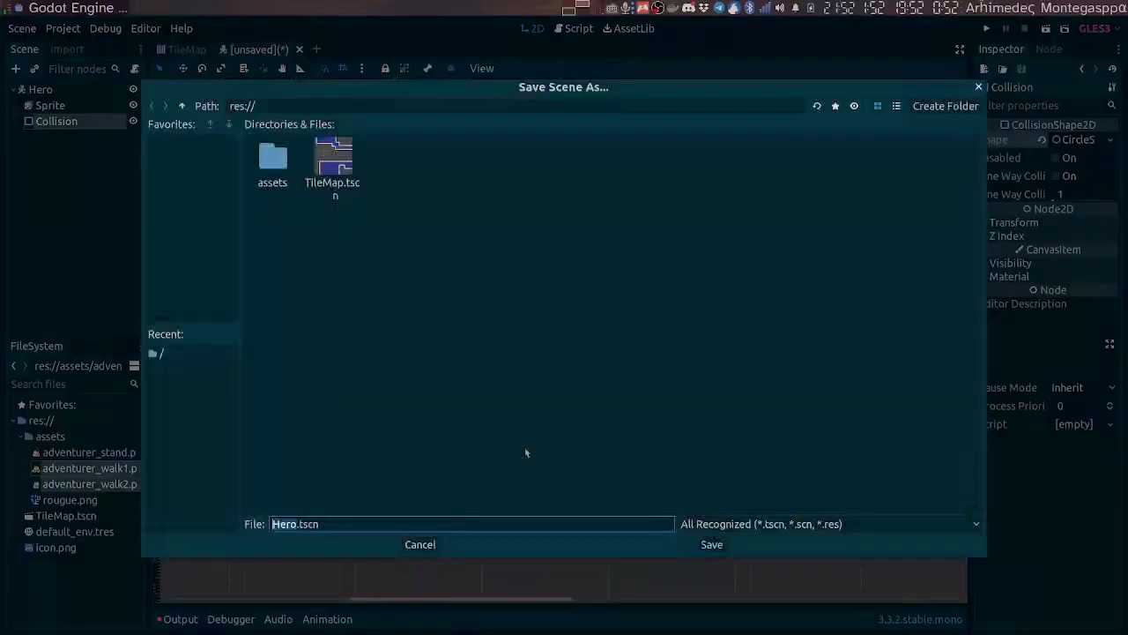
pyautogui.press('Return')
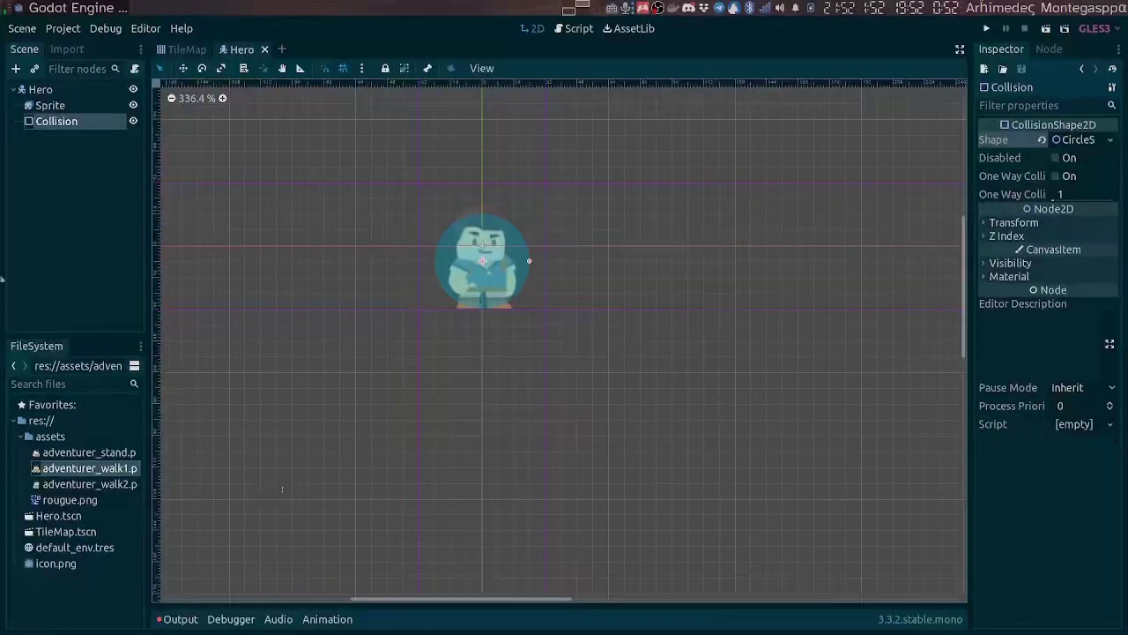
pyautogui.click(281, 49)
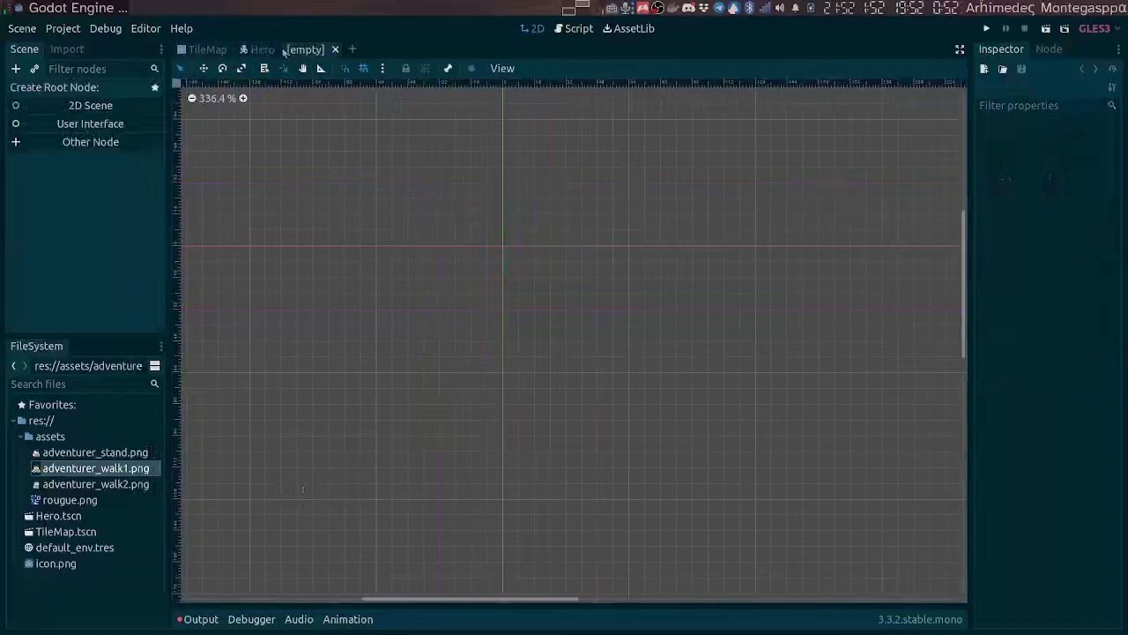
# Create a 2D Scene root node and rename it Main.
pyautogui.click(75, 105)
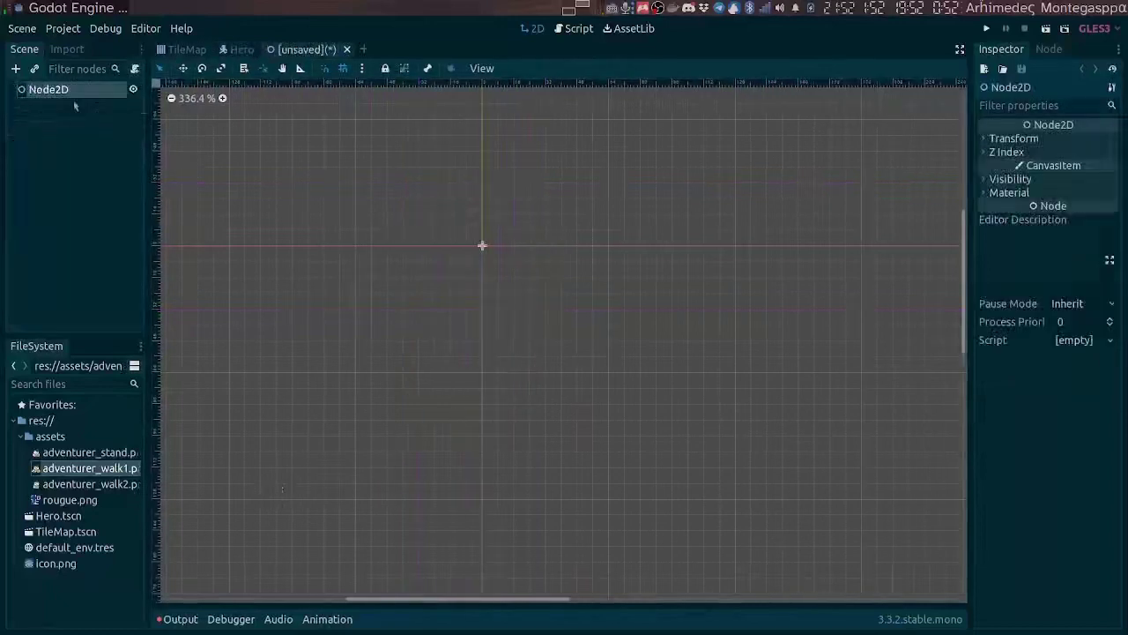
pyautogui.doubleClick(61, 96)
pyautogui.write('Main')
pyautogui.press('Return')
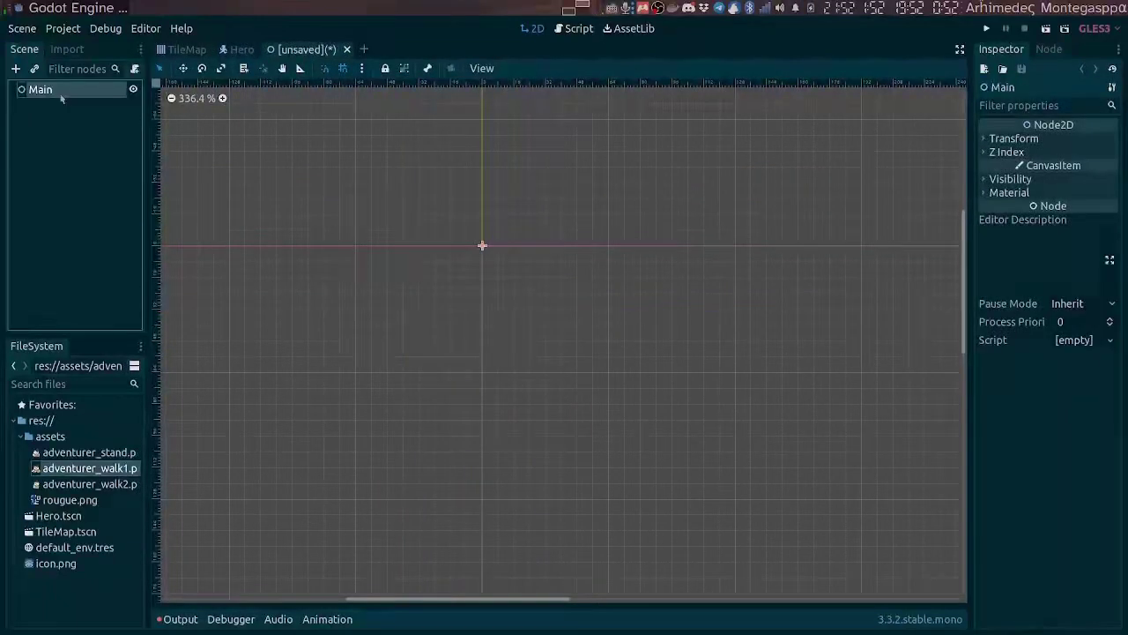
# Instance the TileMap.tscn level under Main.
pyautogui.click(35, 71)
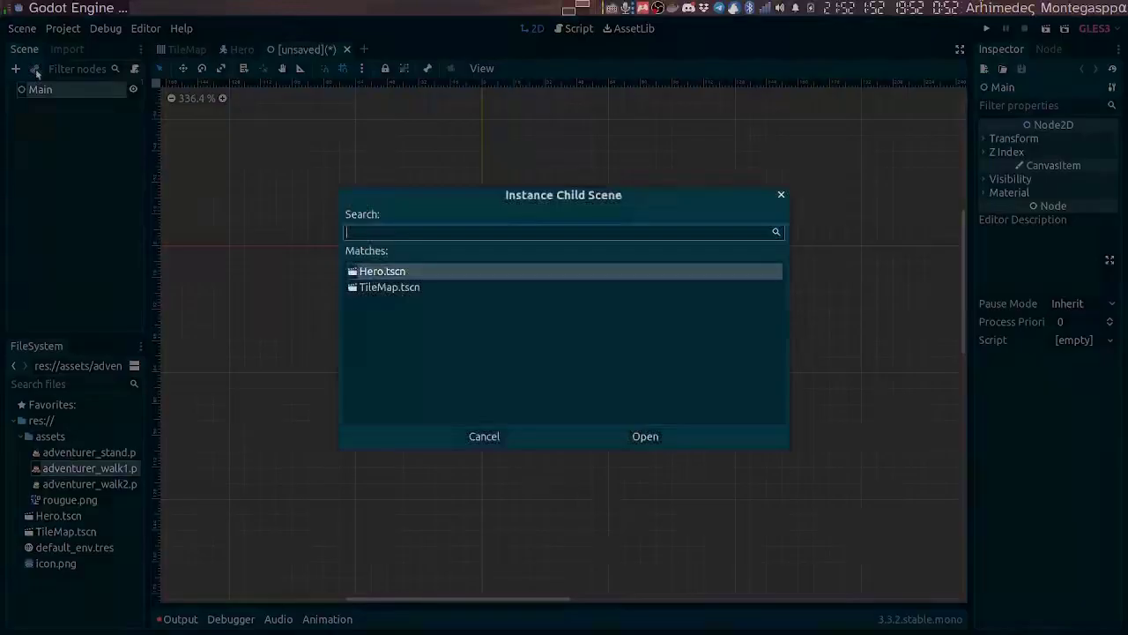
pyautogui.press('Down')
pyautogui.press('Return')
pyautogui.scroll(-15, 595, 304)
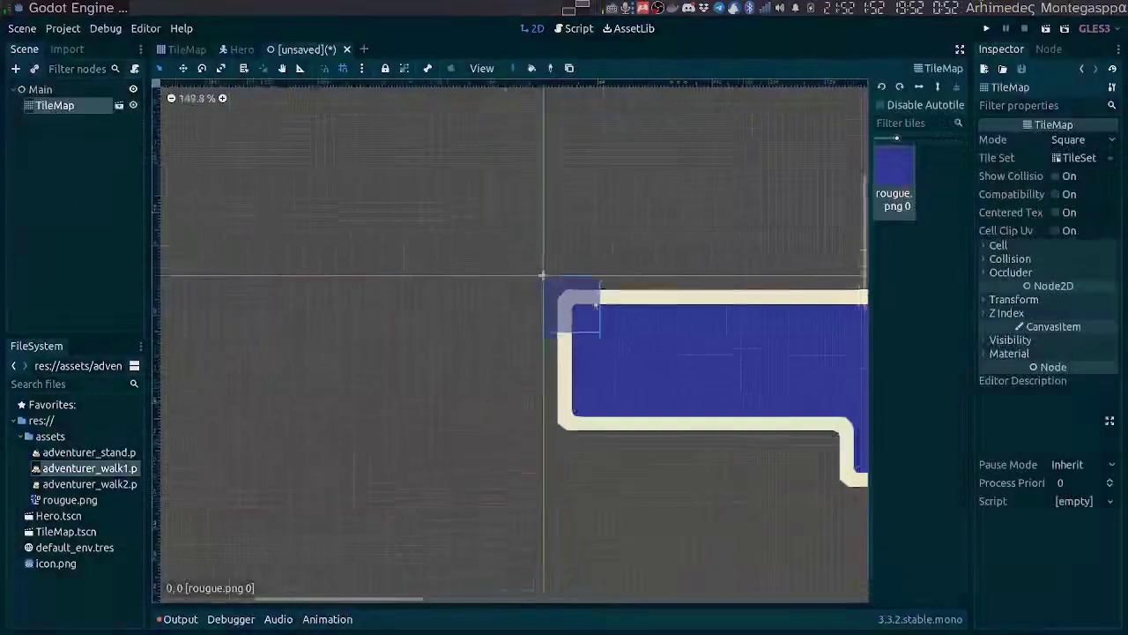
pyautogui.scroll(-8, 596, 305)
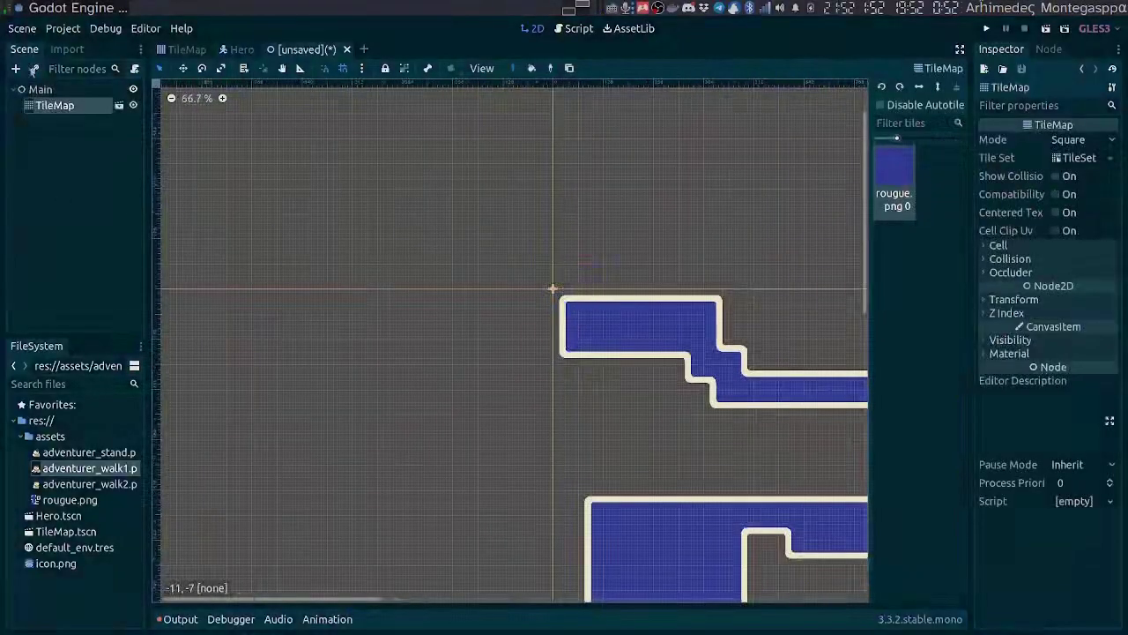
# Add a Camera2D named Camera and tick its Current property.
pyautogui.click(15, 69)
pyautogui.write('Camera')
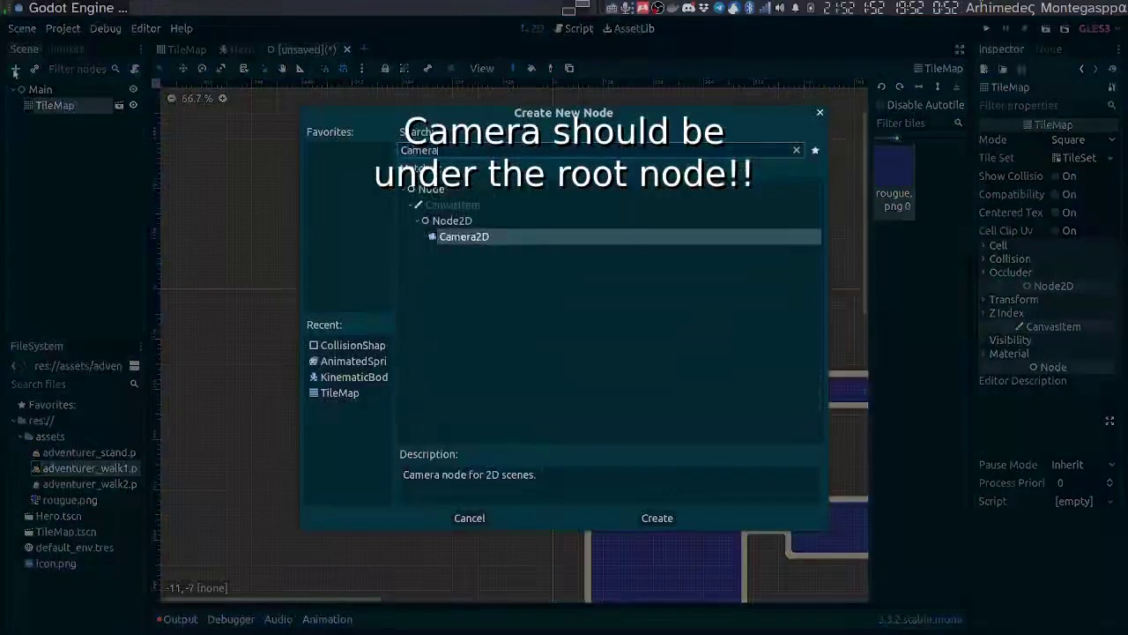
pyautogui.press('Return')
pyautogui.doubleClick(104, 124)
pyautogui.write('Camera2')
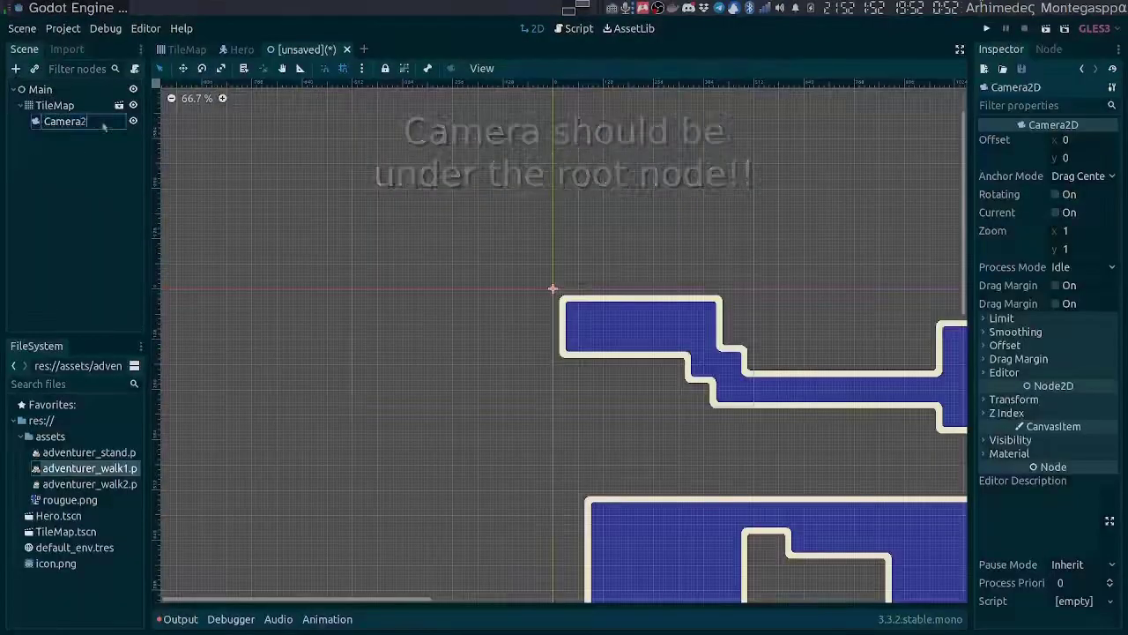
pyautogui.press('Return')
pyautogui.click(1056, 213)
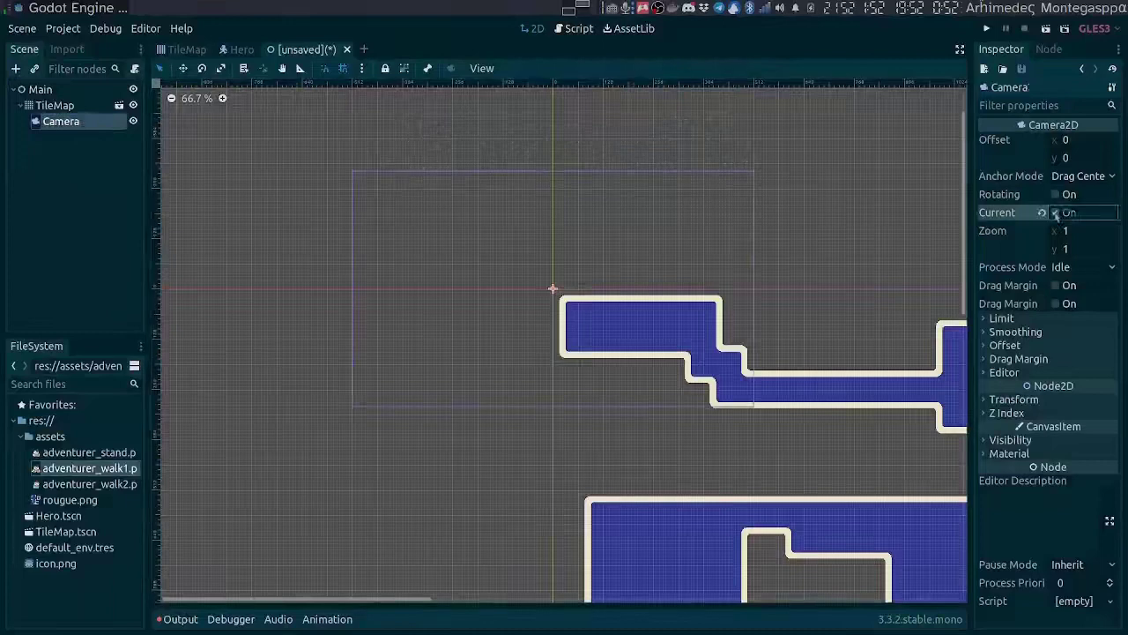
# Instance Hero.tscn under Main, drag it onto the blue tile platform, and save as Main.tscn.
pyautogui.click(37, 89)
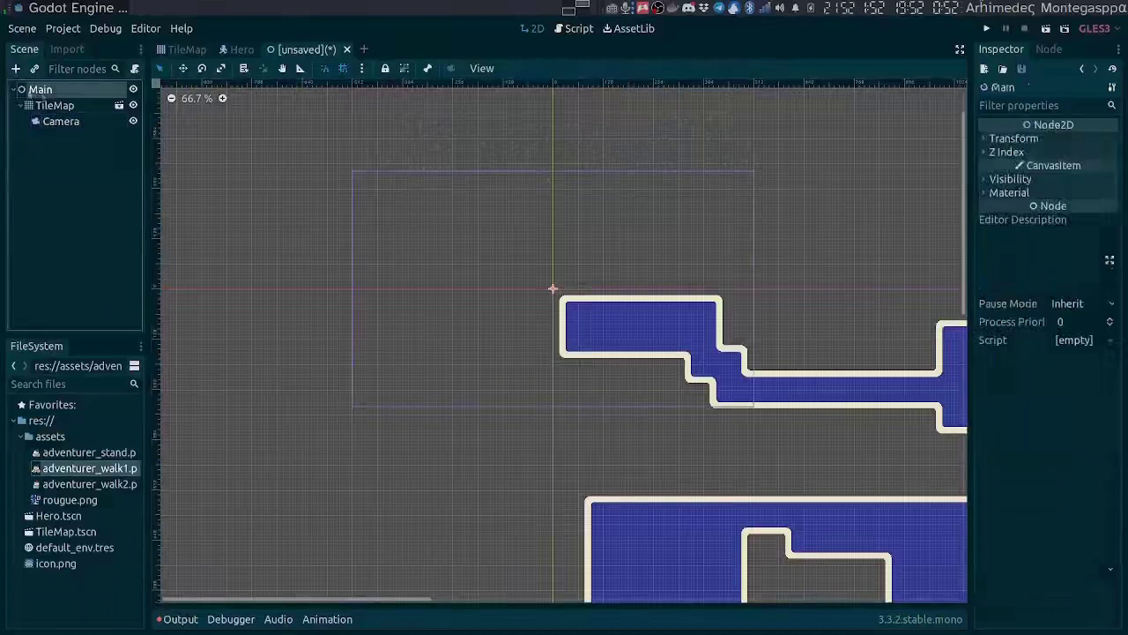
pyautogui.click(34, 69)
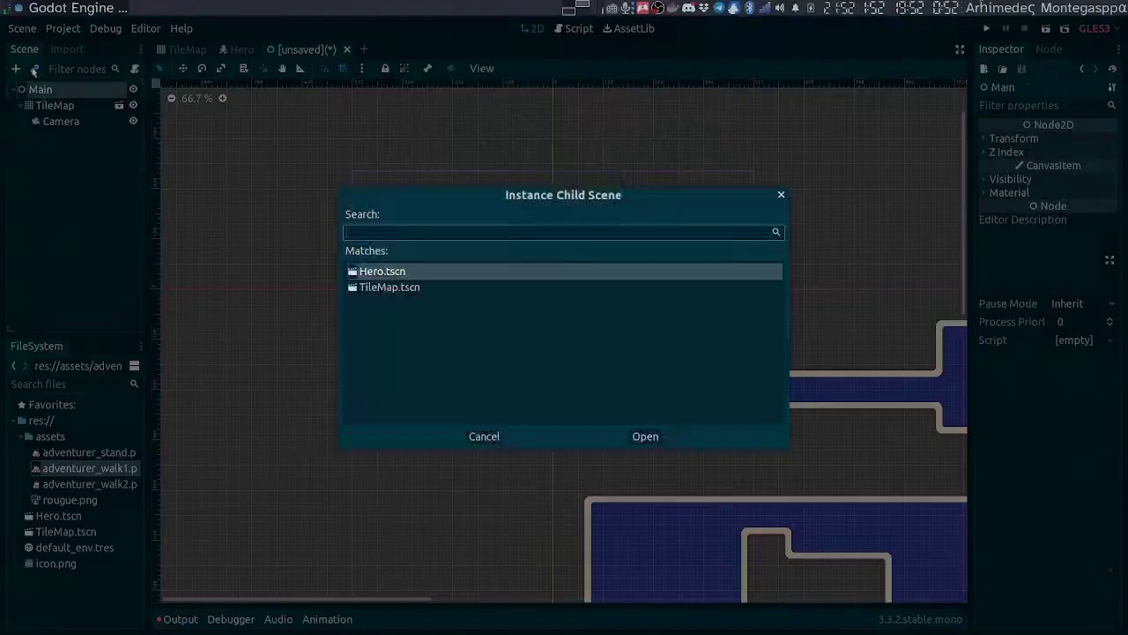
pyautogui.doubleClick(484, 272)
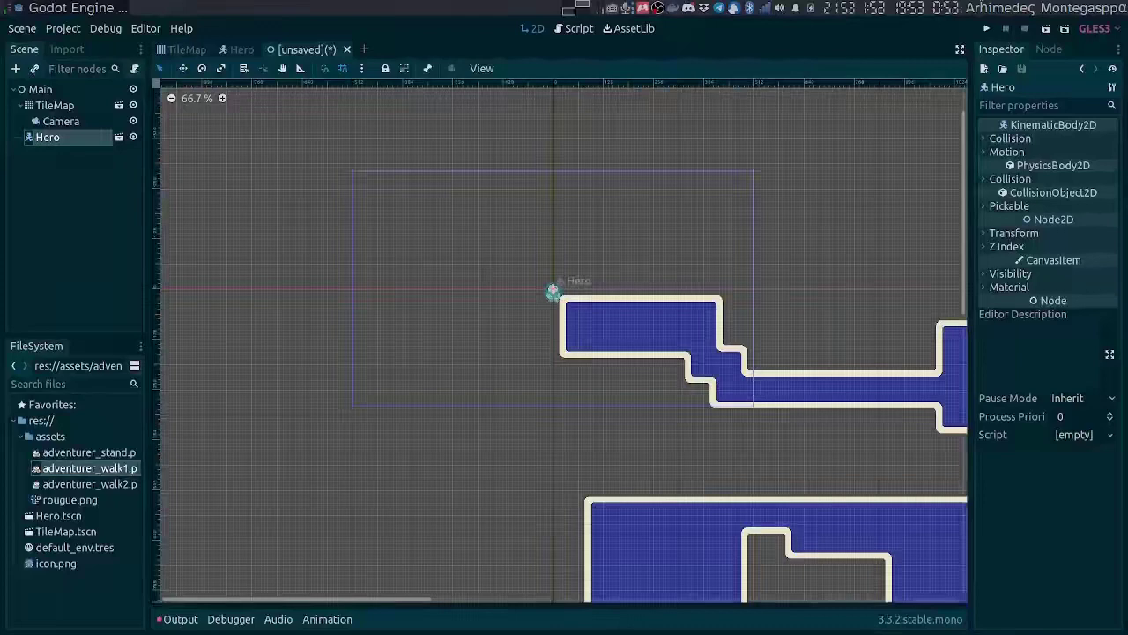
pyautogui.scroll(4, 553, 291)
pyautogui.moveTo(562, 299); pyautogui.dragTo(657, 387)
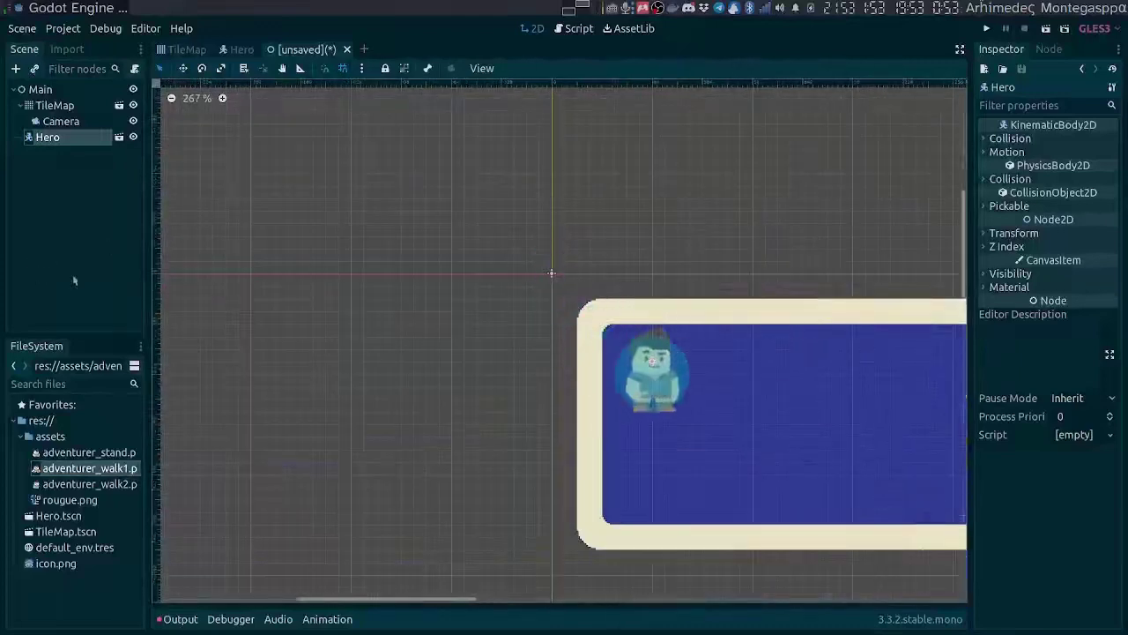
pyautogui.hotkey('ctrl', 's')
pyautogui.press('Return')
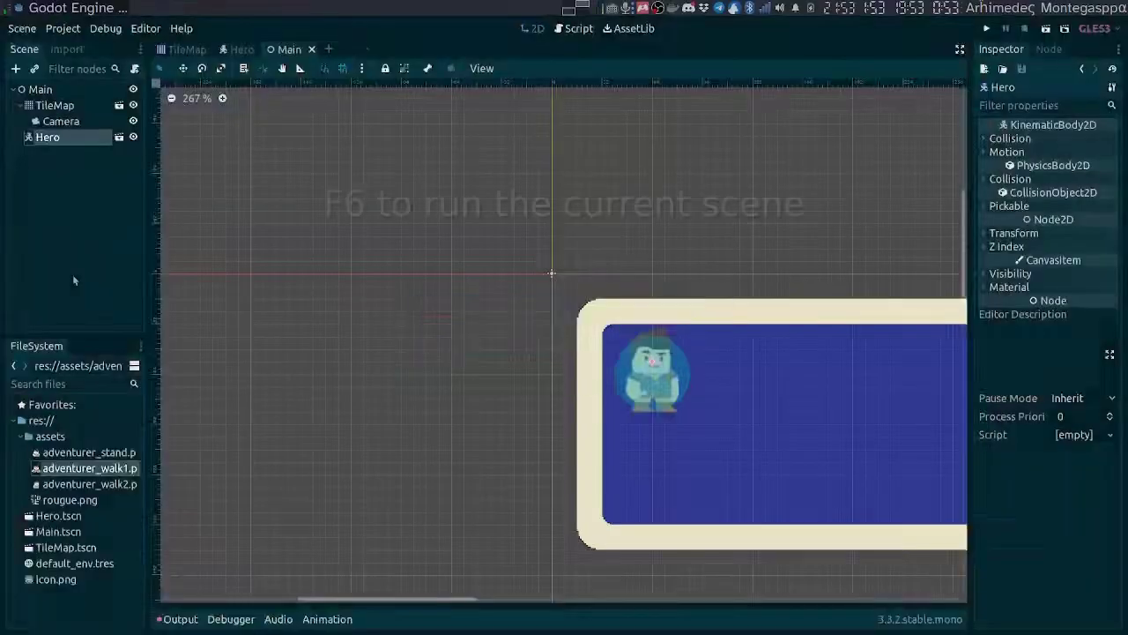
# Run the Main scene with F6 to check the Hero on the level, then stop it with F8.
pyautogui.press('F6')
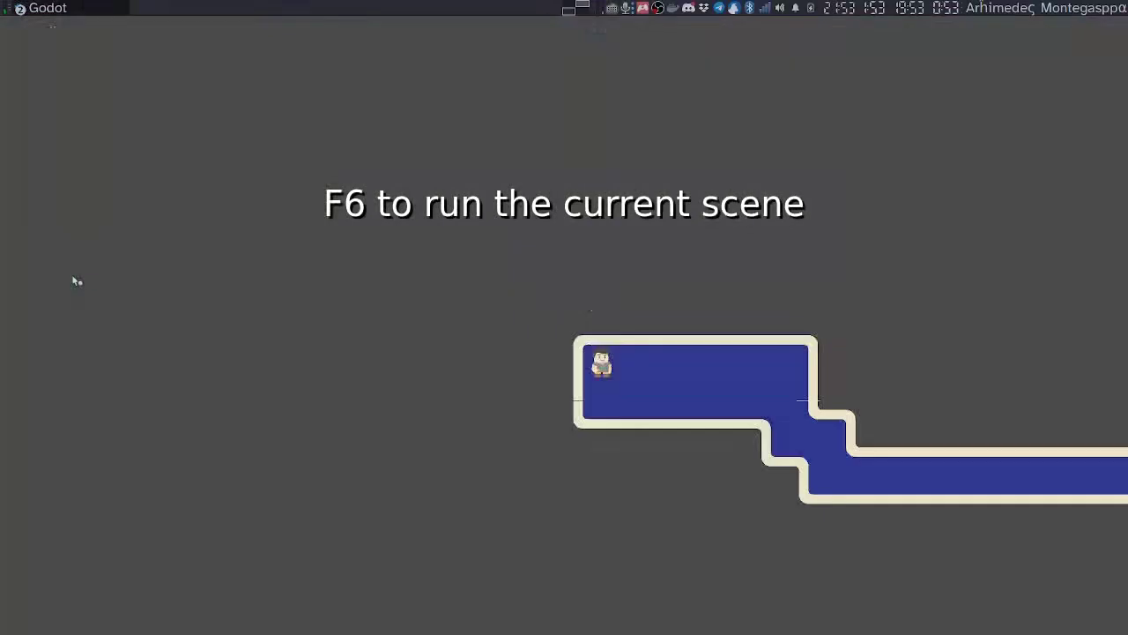
pyautogui.press('F8')
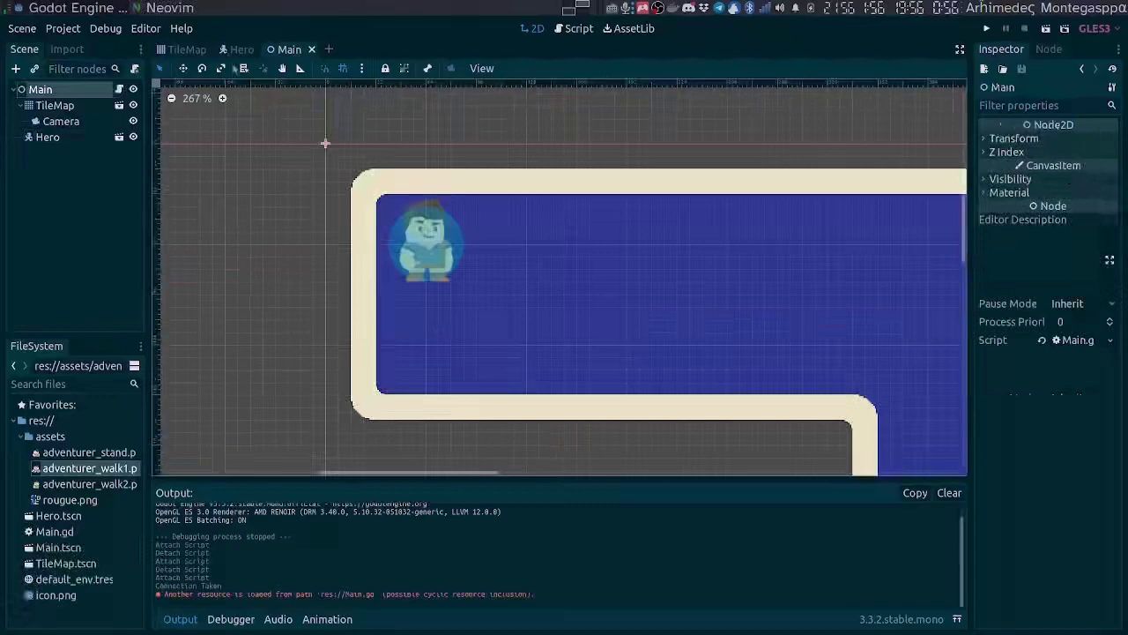
# In the Hero scene, attach a new Hero.gd script to the Hero root node.
pyautogui.click(238, 50)
pyautogui.click(41, 89)
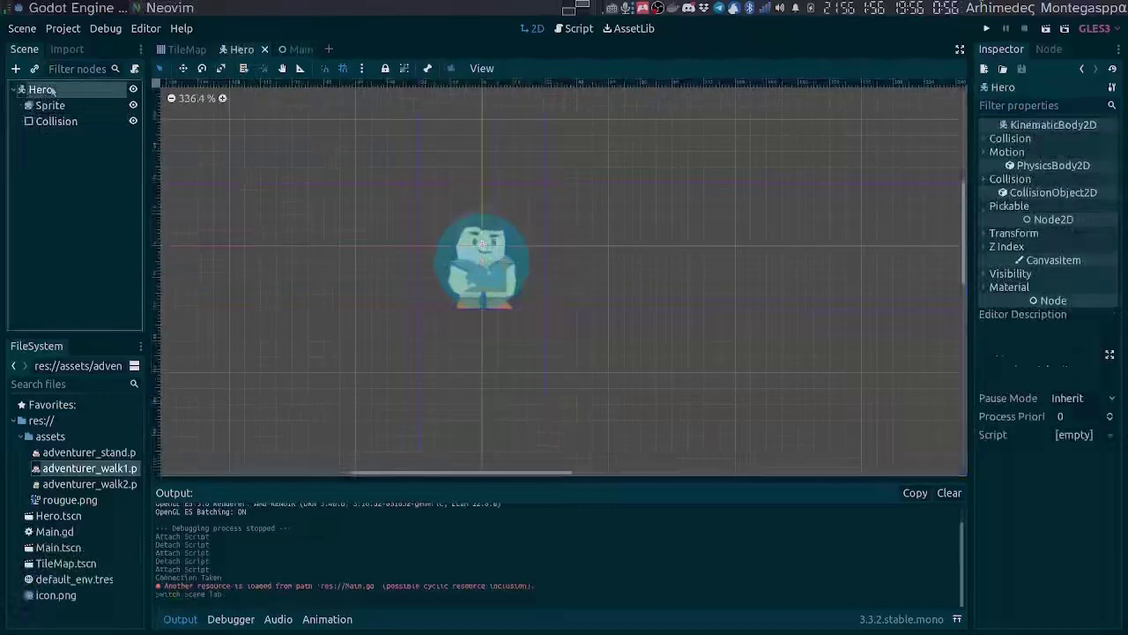
pyautogui.click(134, 68)
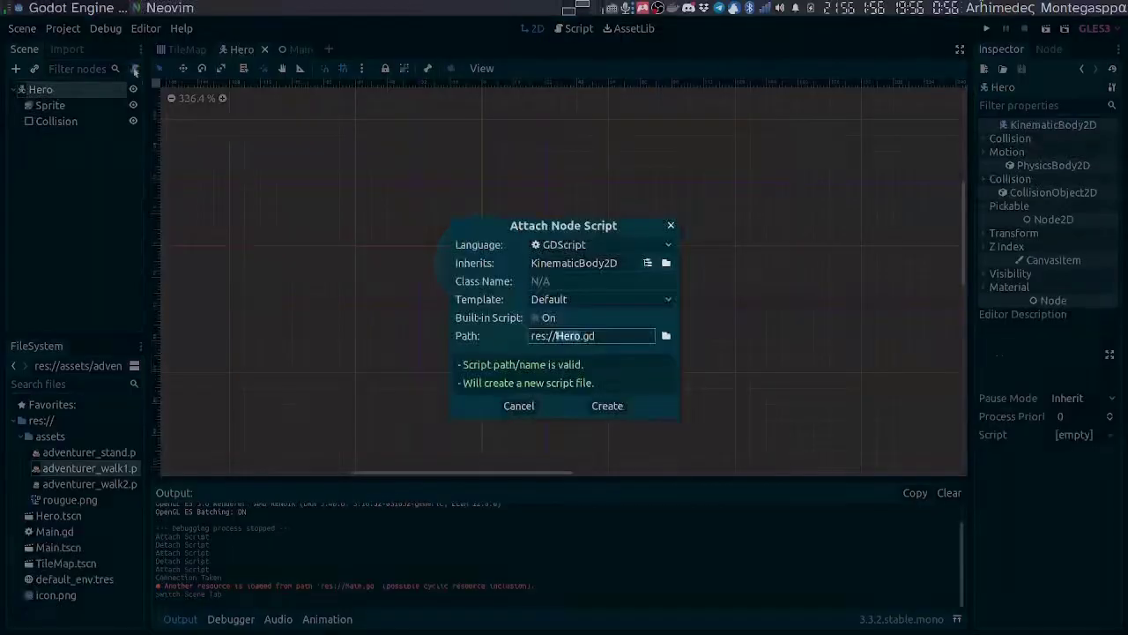
pyautogui.press('Return')
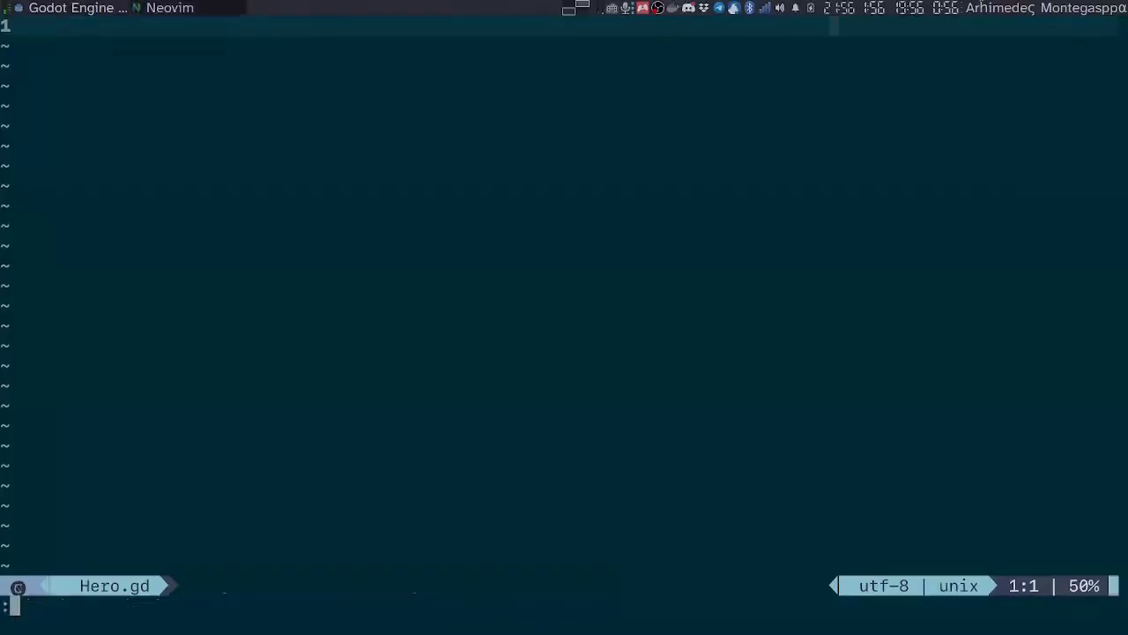
# Open Rougue Like/Hero.gd in Neovim with the :e command.
pyautogui.write('e')
pyautogui.press('Tab')
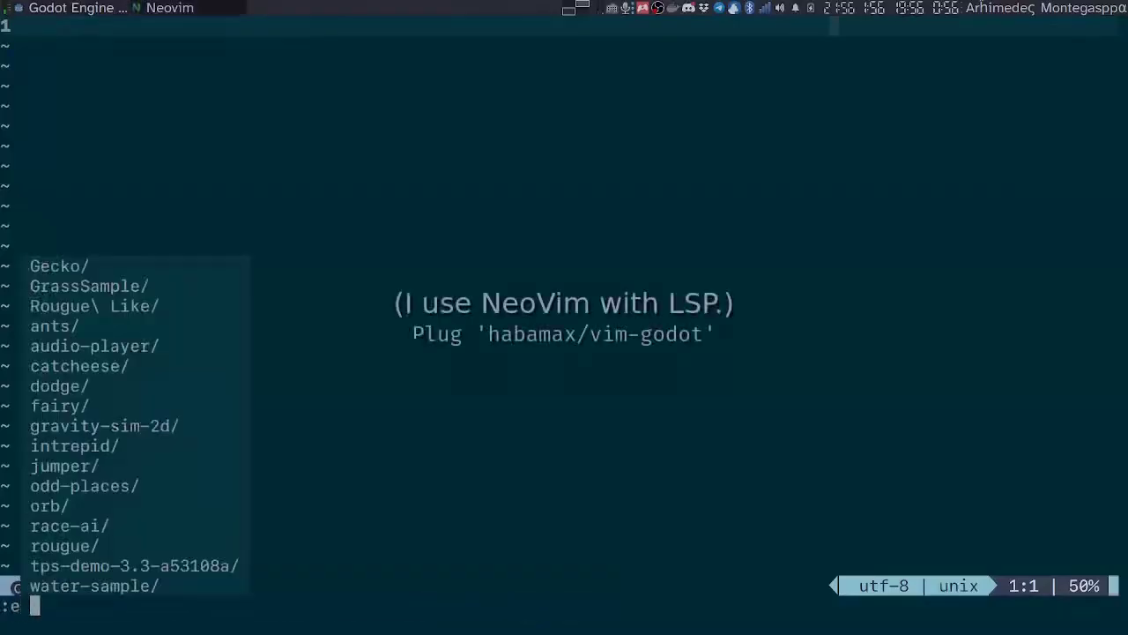
pyautogui.write('Ro')
pyautogui.press('Tab')
pyautogui.write('Hero.')
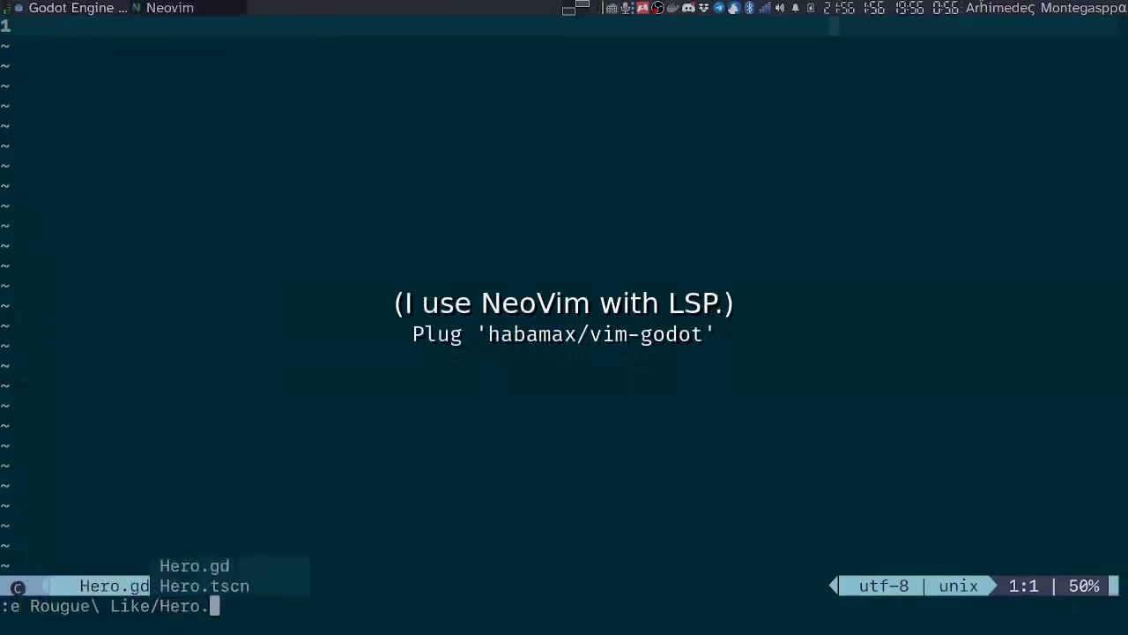
pyautogui.press('Return')
# Replace the template code with a func _input(event: InputEvent) -> void: holding pass.
pyautogui.press('j')
pyautogui.press('j')
pyautogui.press('j')
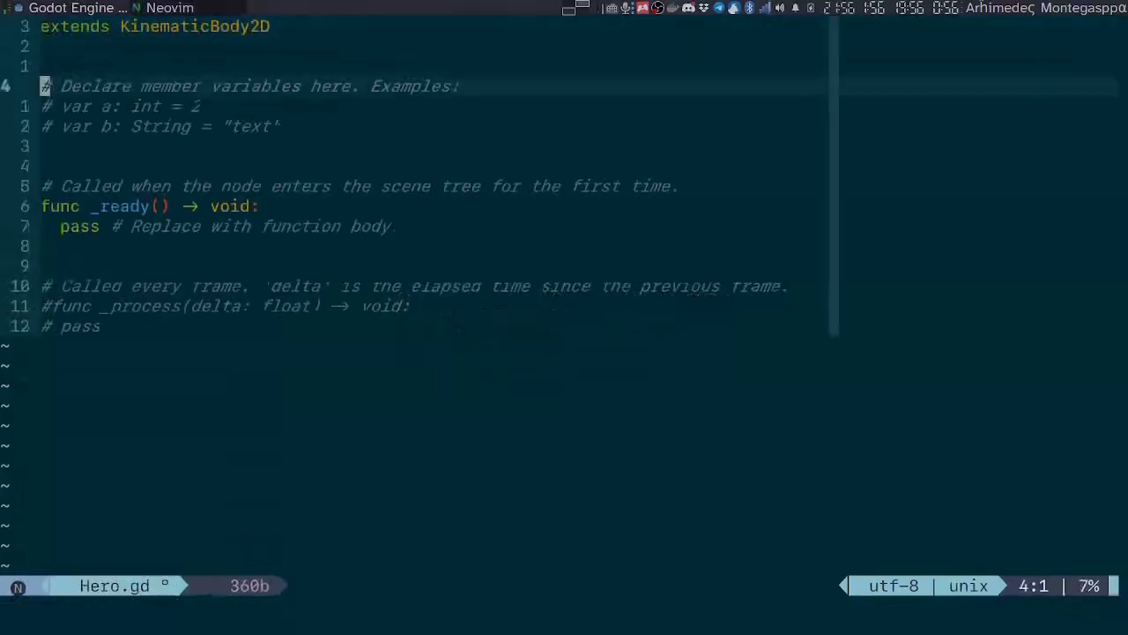
pyautogui.press('c')
pyautogui.hotkey('shift', 'g')
pyautogui.write('func ')
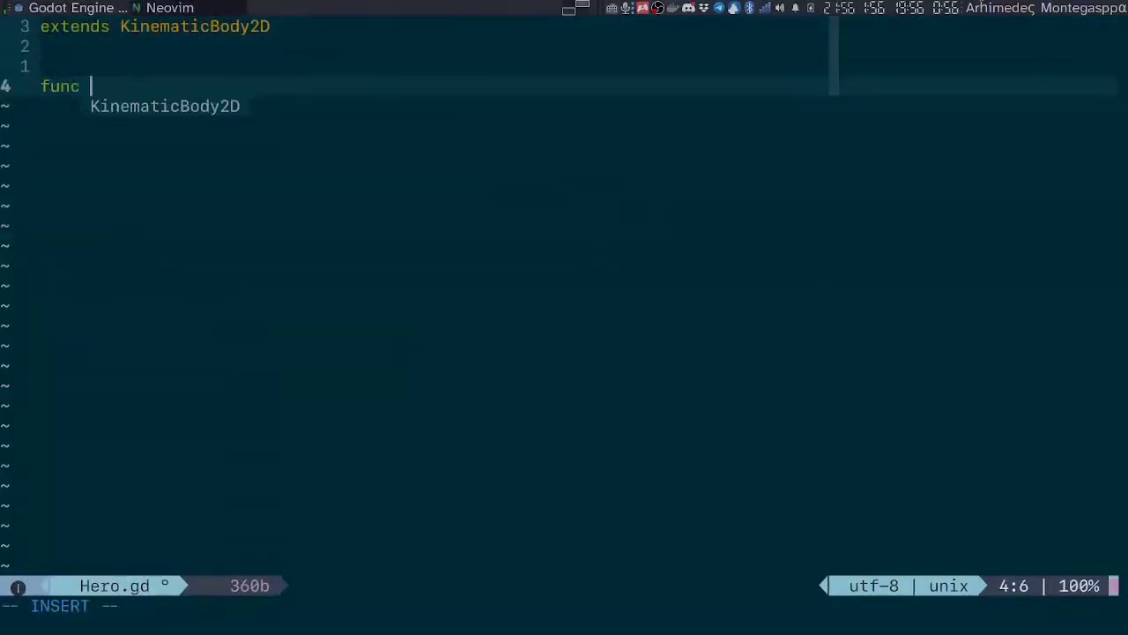
pyautogui.write('_input()')
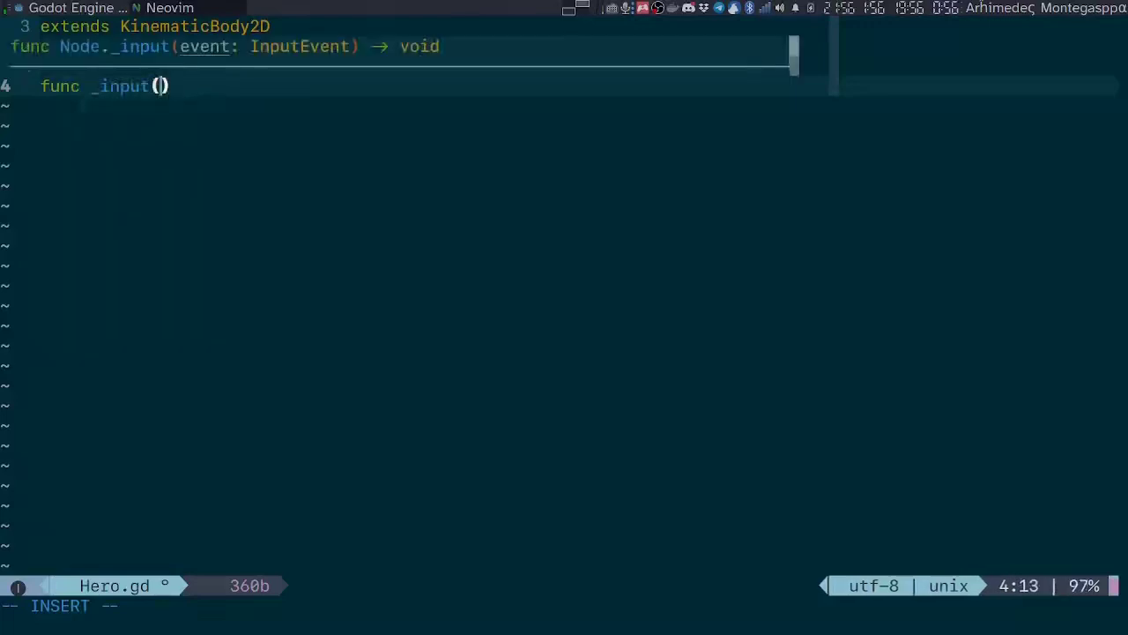
pyautogui.write('_event: InputEvent')
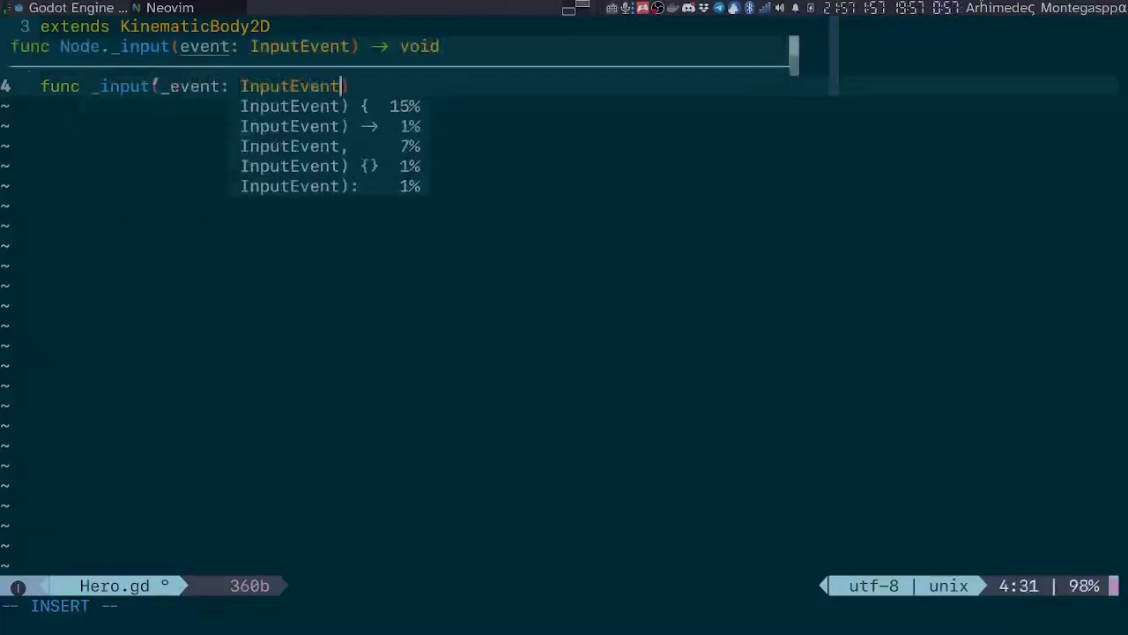
pyautogui.write(') -> void:')
pyautogui.press('Return')
pyautogui.write('pass')
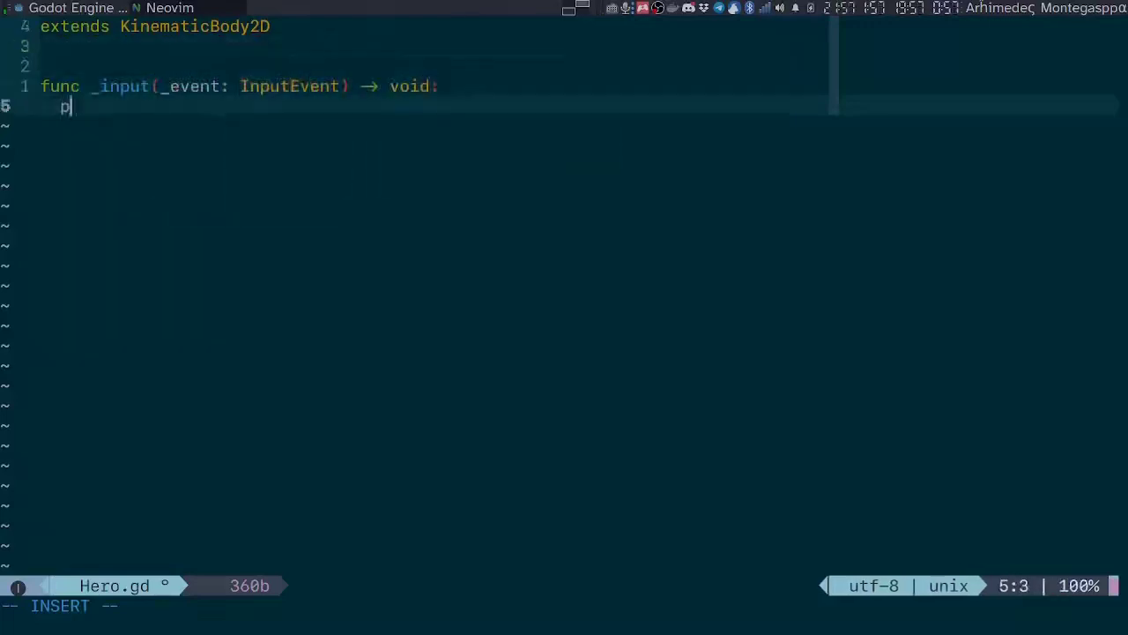
pyautogui.press('Up')
# Declare export var speed: float above the _input function.
pyautogui.press('Up')
pyautogui.press('Up')
pyautogui.press('Return')
pyautogui.press('Return')
pyautogui.press('Up')
pyautogui.write('e')
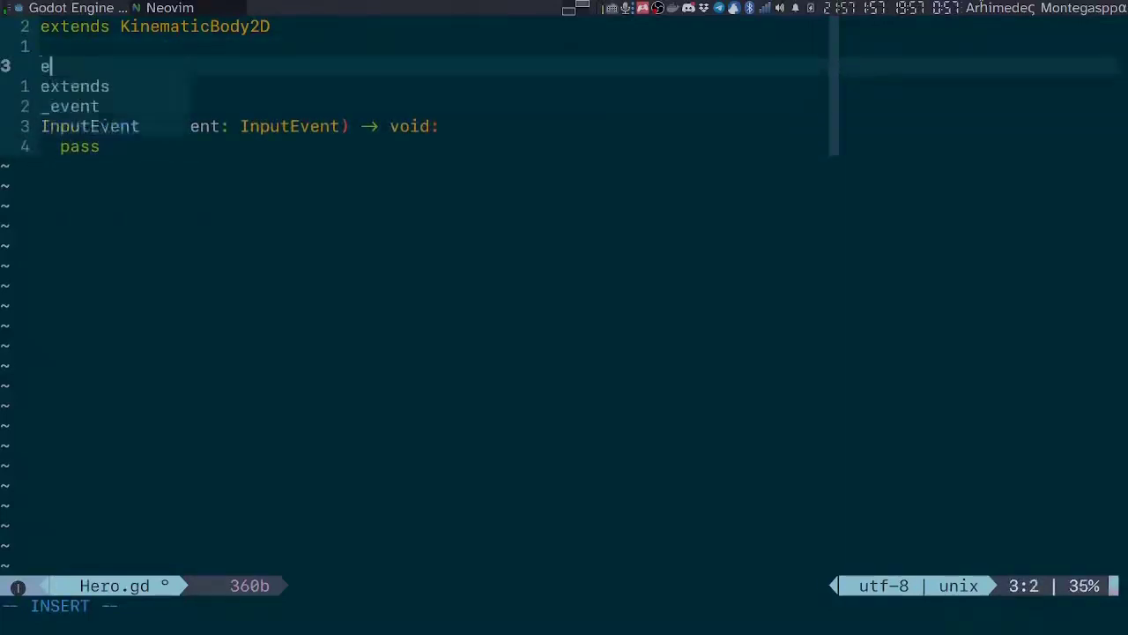
pyautogui.write('xport var ')
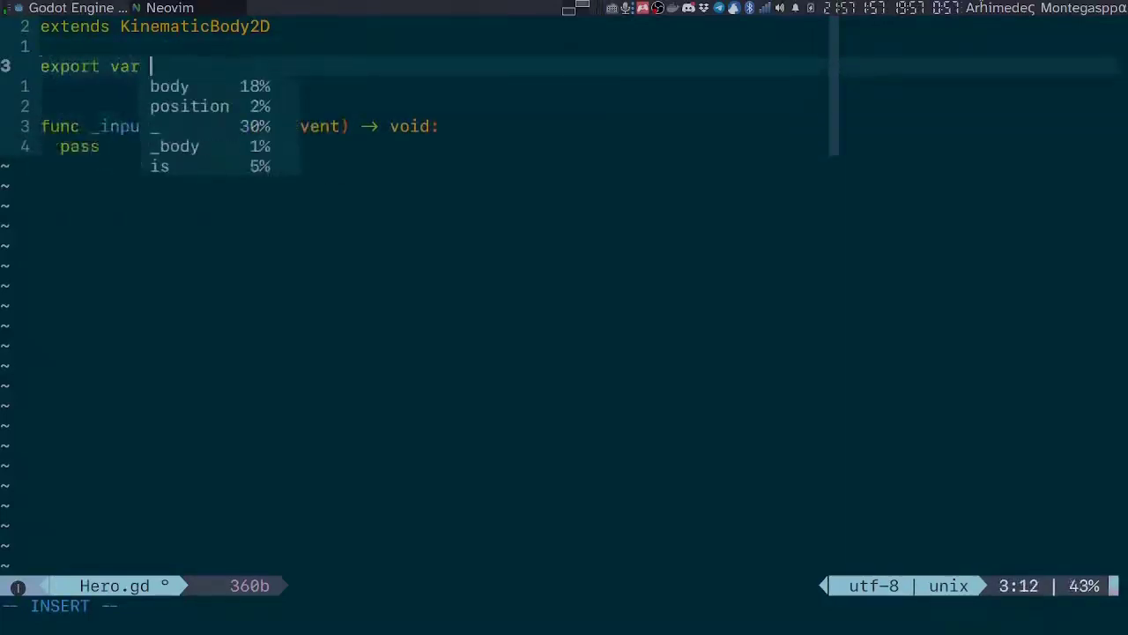
pyautogui.write('speed:')
pyautogui.press('BackSpace')
pyautogui.write(': floa')
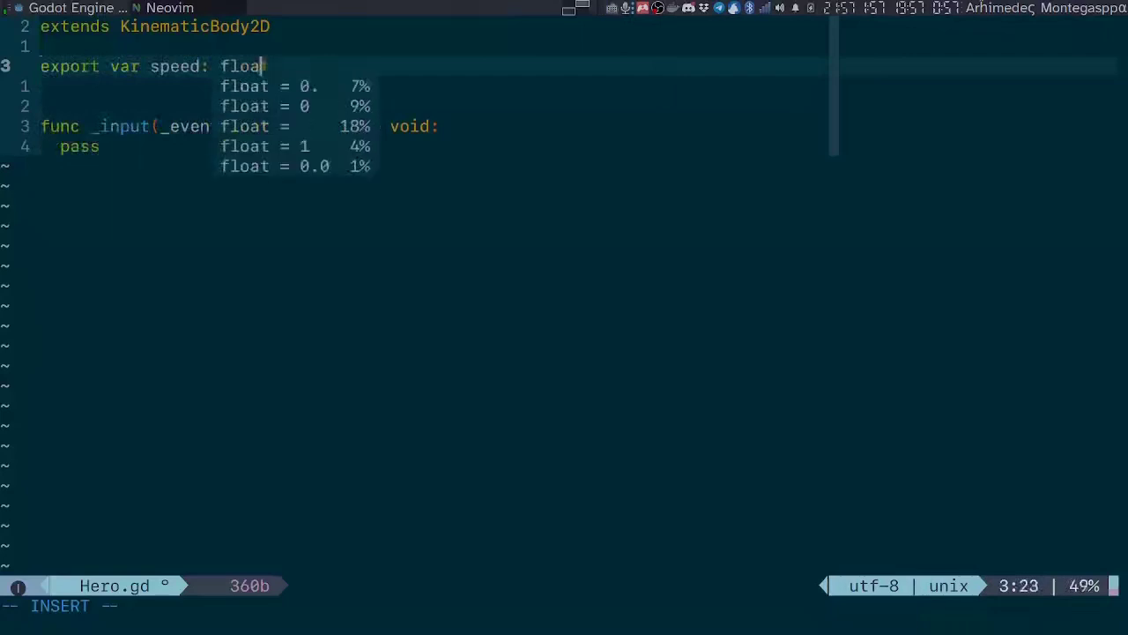
pyautogui.write('t')
pyautogui.press('Return')
pyautogui.press('Return')
# Add var movement := Vector2 and onready var sprite: AnimatedSprite = $Sprite.
pyautogui.write('var m')
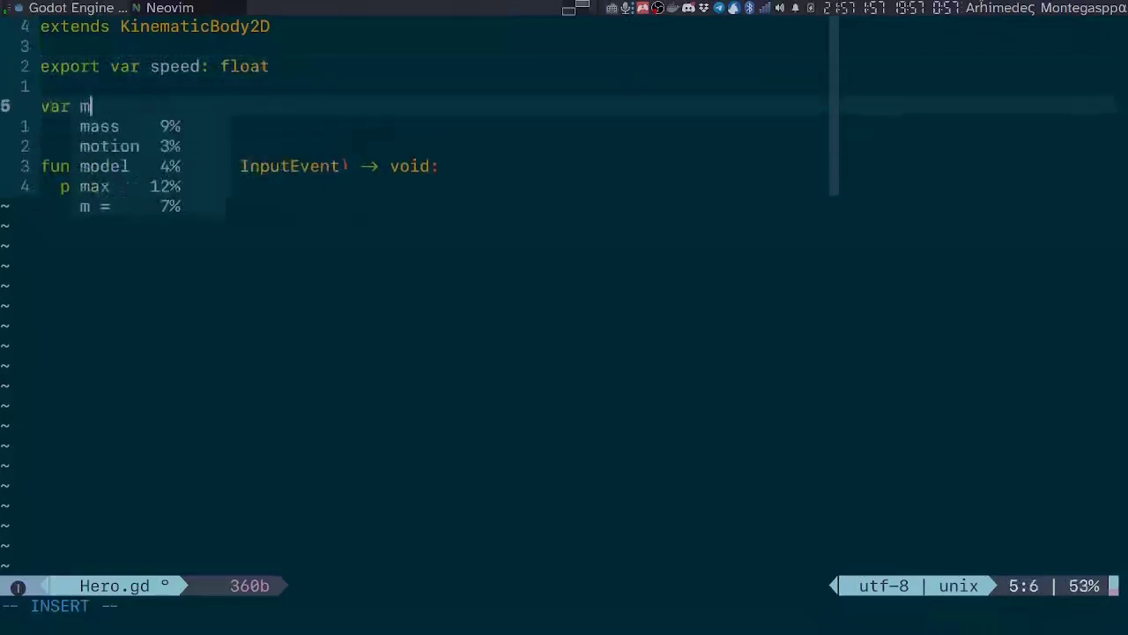
pyautogui.write('ovement :=')
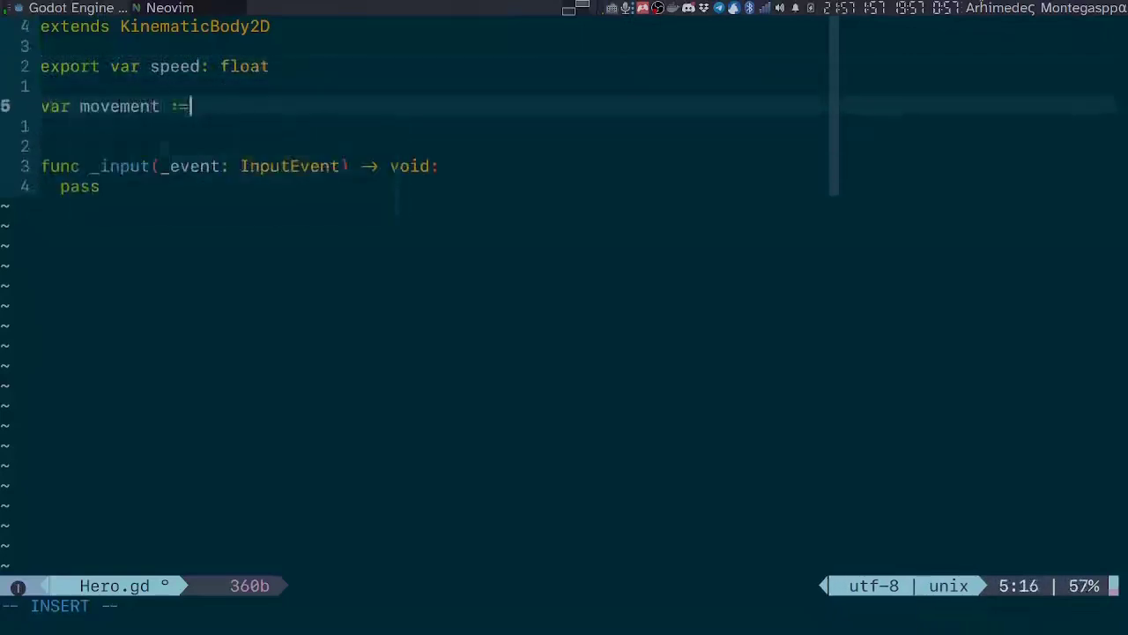
pyautogui.write(' Vector2')
pyautogui.press('Return')
pyautogui.press('Return')
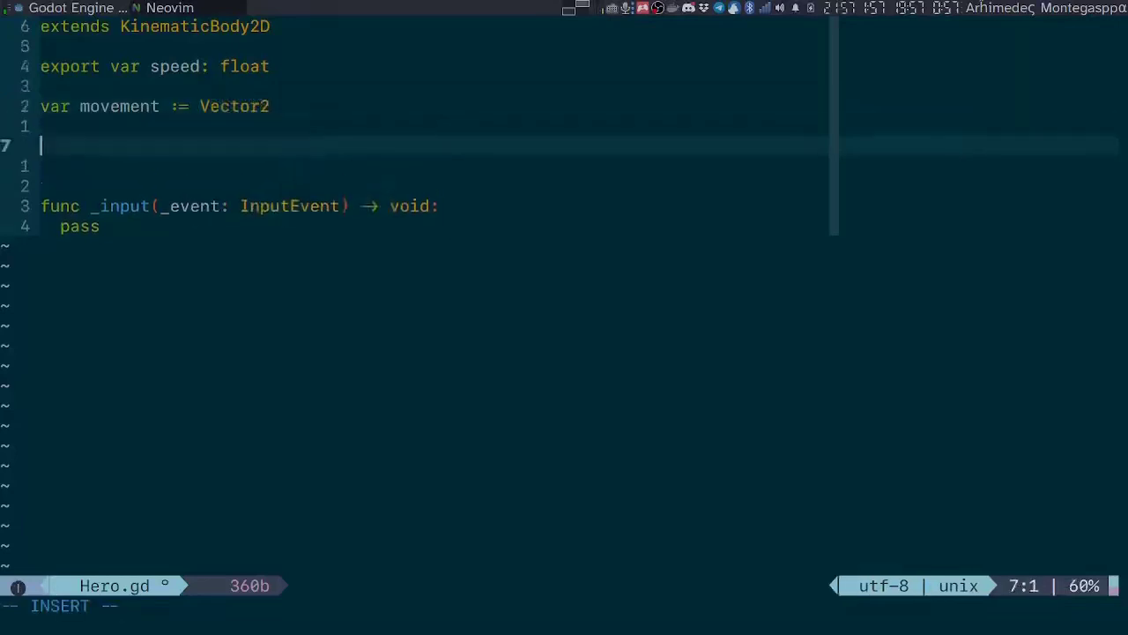
pyautogui.write('onre')
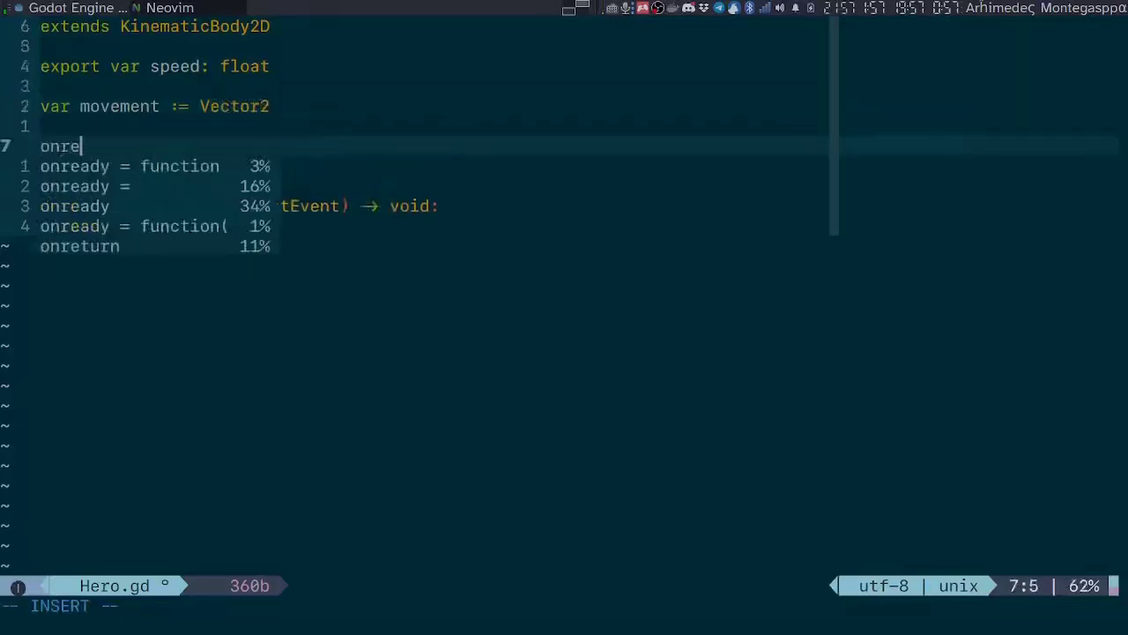
pyautogui.write('ady var sprite')
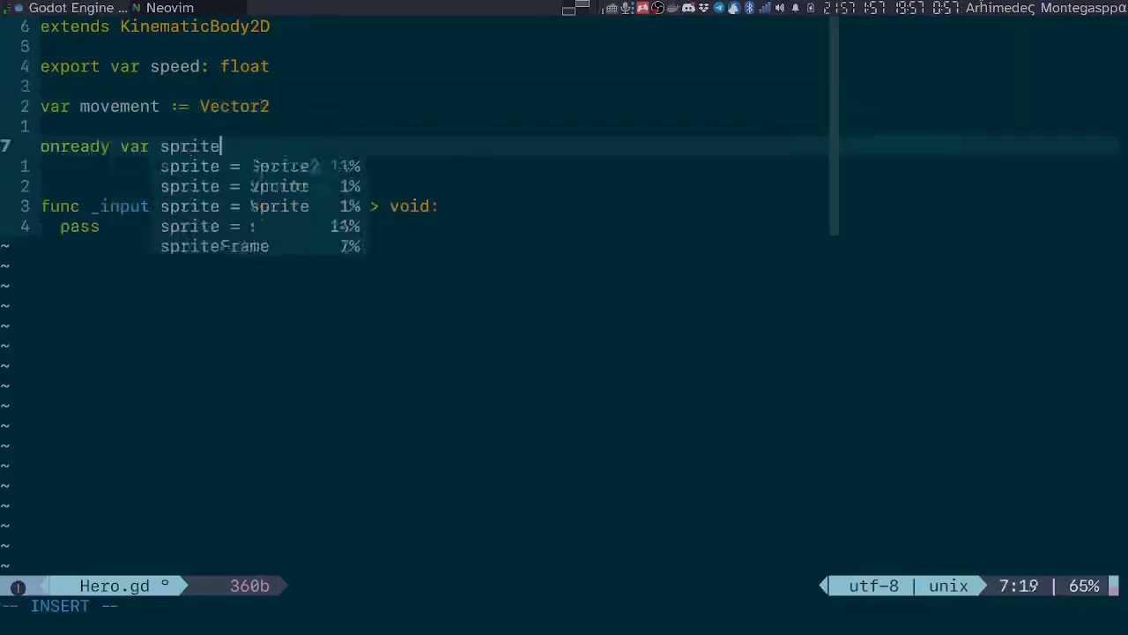
pyautogui.write(': AnimatedS')
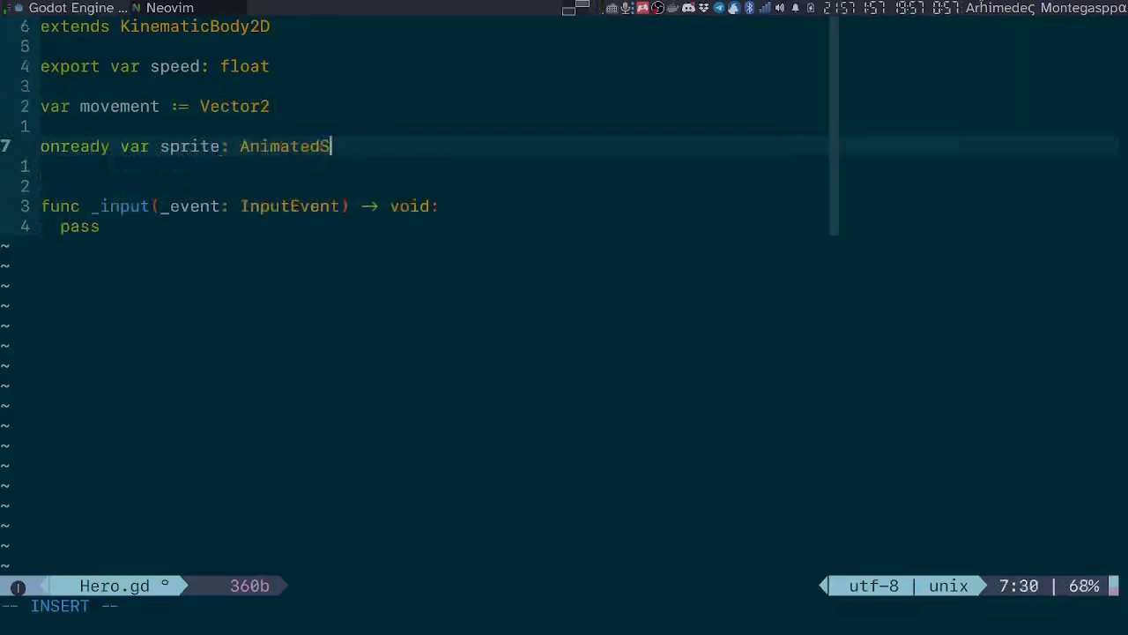
pyautogui.write('prite = $$Spr')
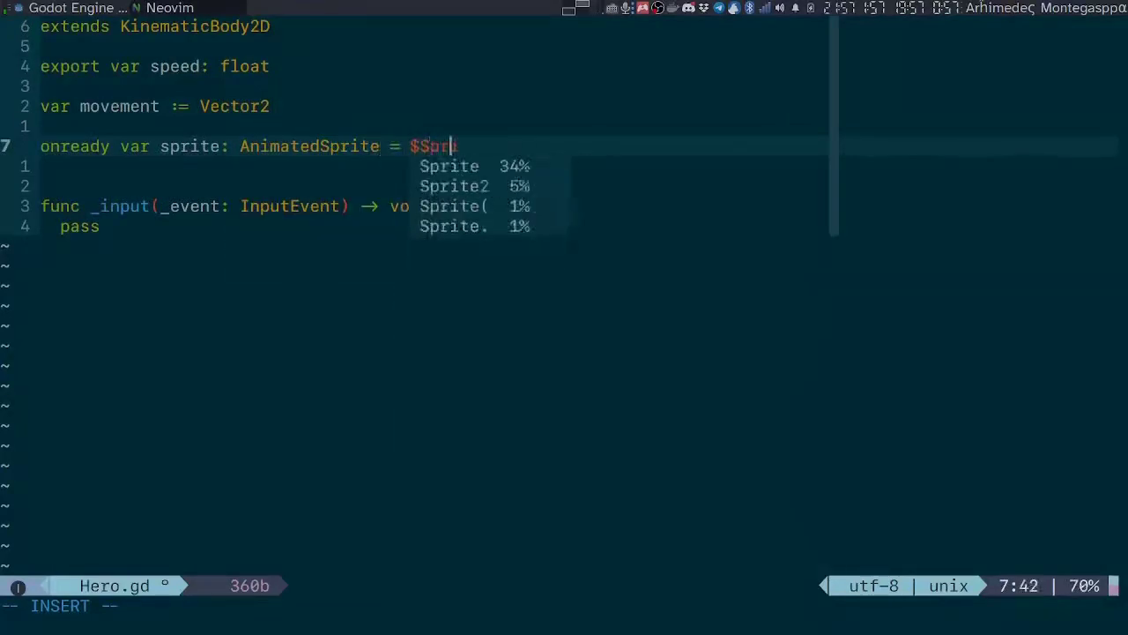
pyautogui.press('Return')
pyautogui.press('Return')
# Complete movement as Vector2.ZERO and delete the placeholder pass in _input.
pyautogui.click(101, 226)
pyautogui.press('Escape')
pyautogui.write('{')
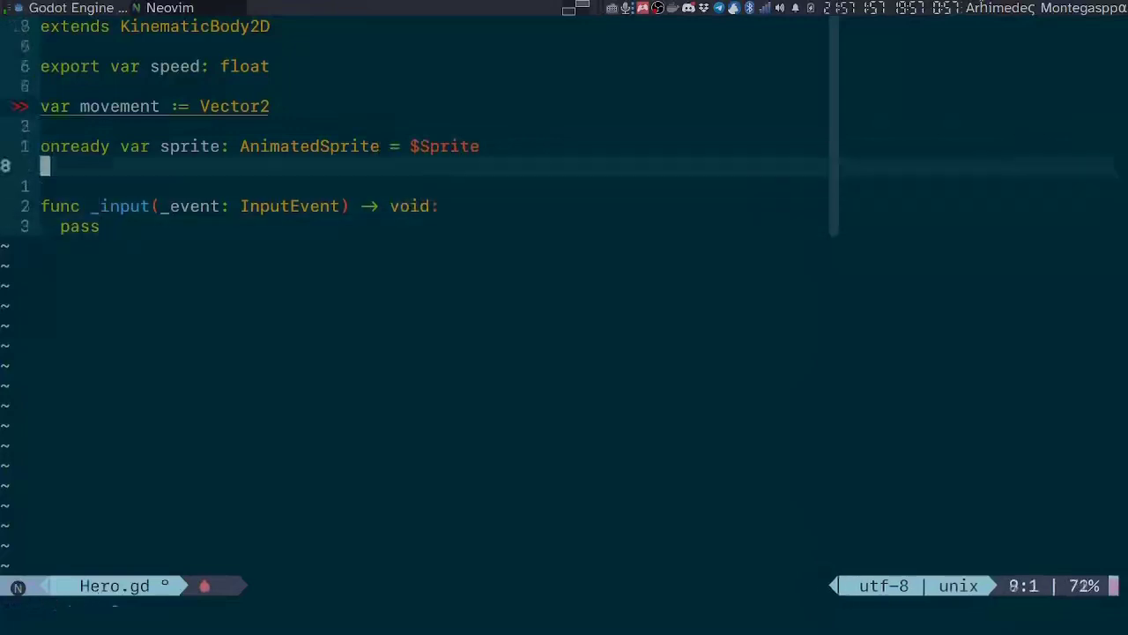
pyautogui.write('{kw')
pyautogui.write('A.ZERO')
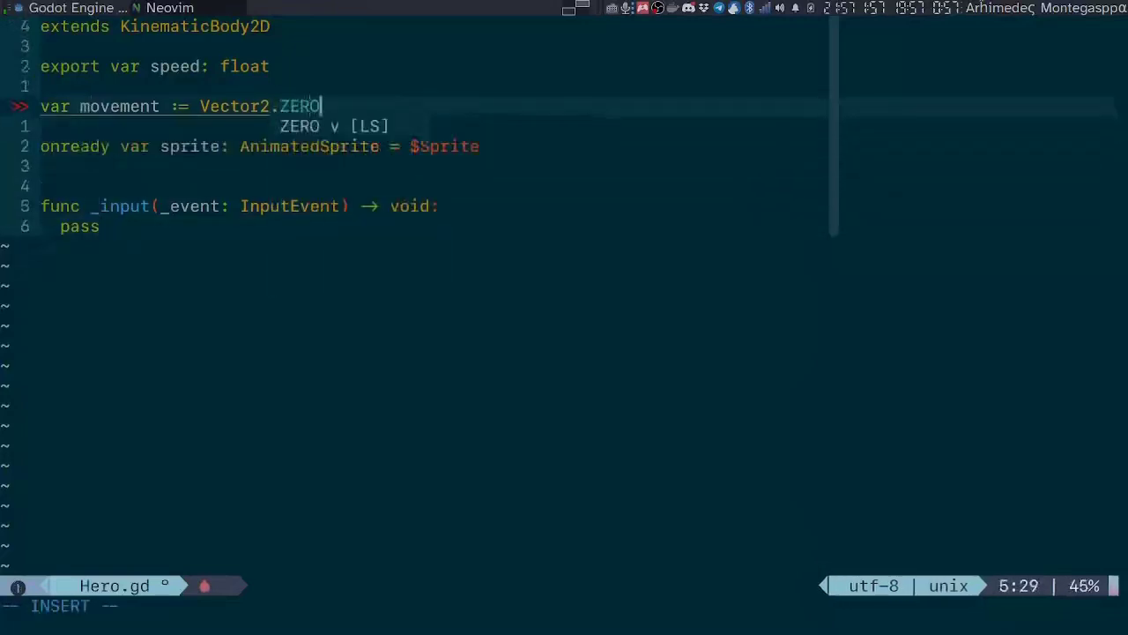
pyautogui.press('Escape')
pyautogui.press('}')
pyautogui.press('}')
pyautogui.press('G')
pyautogui.press('A')
pyautogui.press('BackSpace')
pyautogui.press('BackSpace')
pyautogui.press('BackSpace')
pyautogui.press('BackSpace')
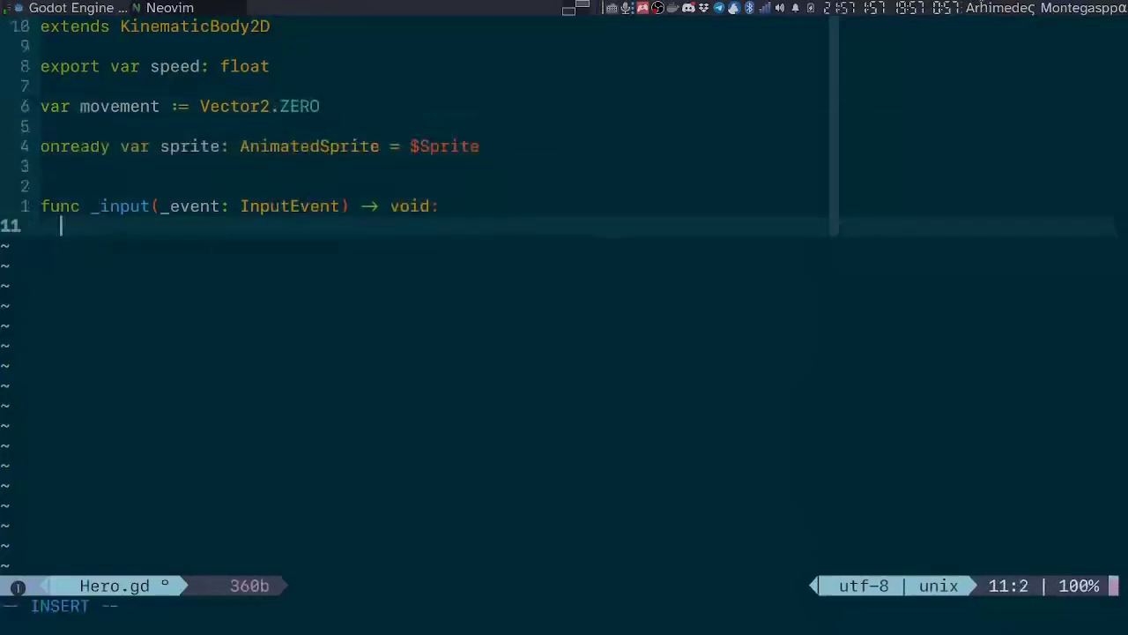
# Reset movement to Vector2.ZERO and add a ui_left check that adds Vector2.LEFT.
pyautogui.write('movement = V')
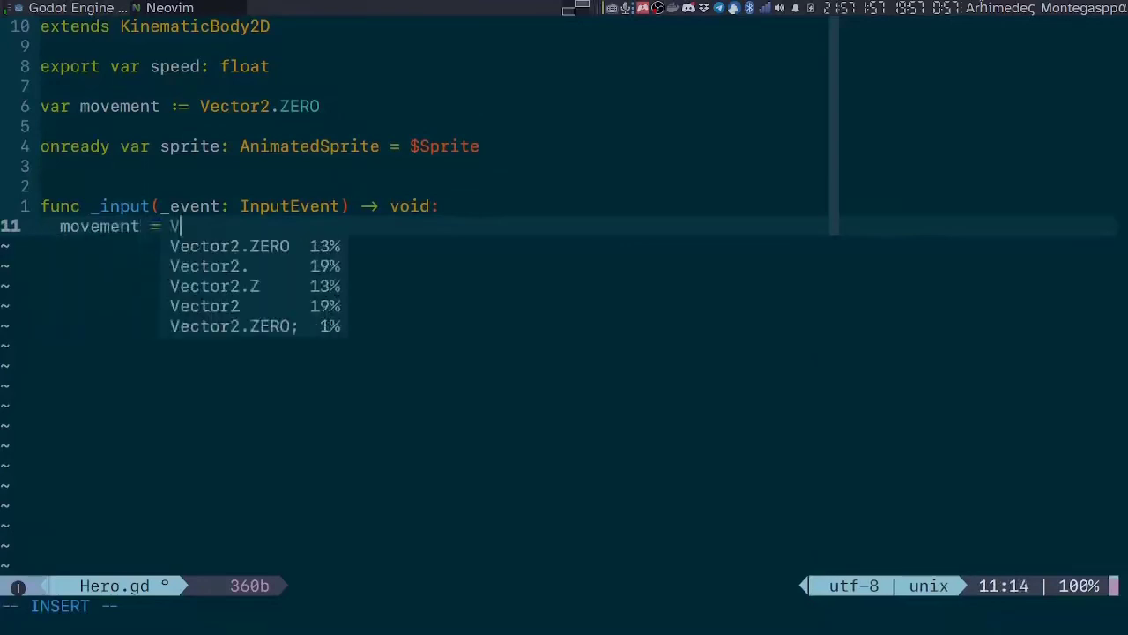
pyautogui.write('ector2.ZERO')
pyautogui.press('Return')
pyautogui.press('Return')
pyautogui.write('if I')
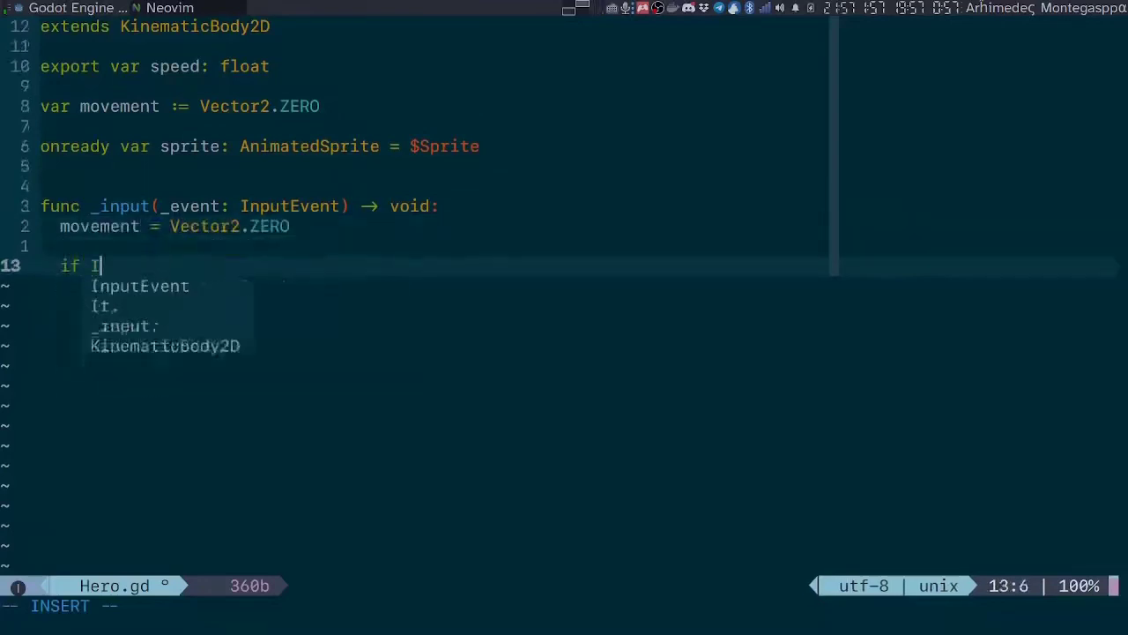
pyautogui.write('nputEvent.is_act')
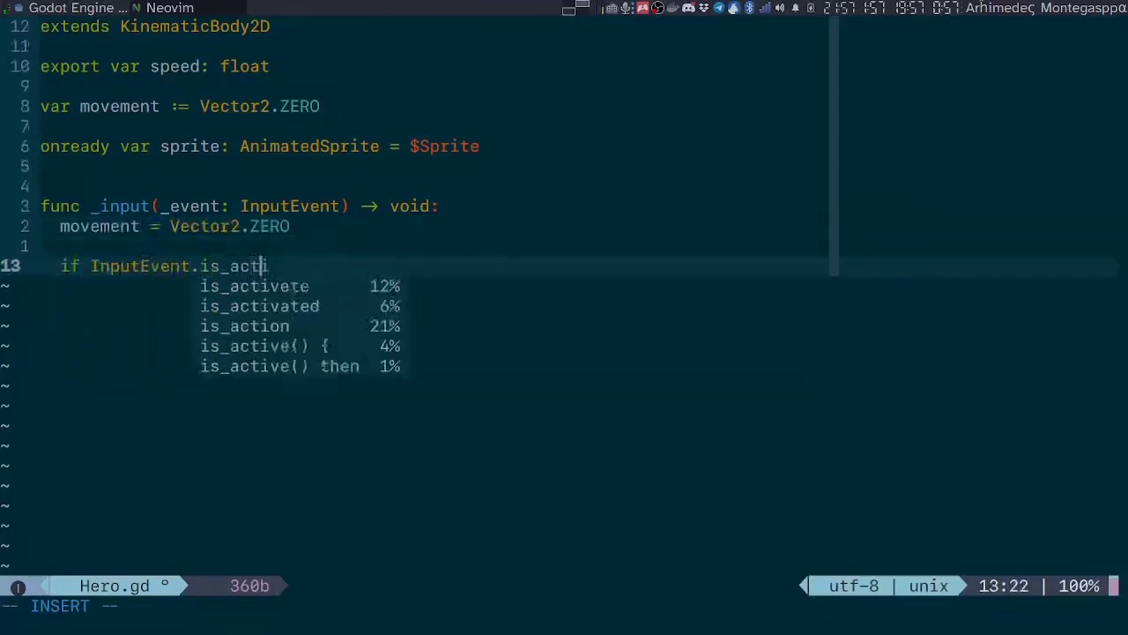
pyautogui.write('ion_presssed("ui')
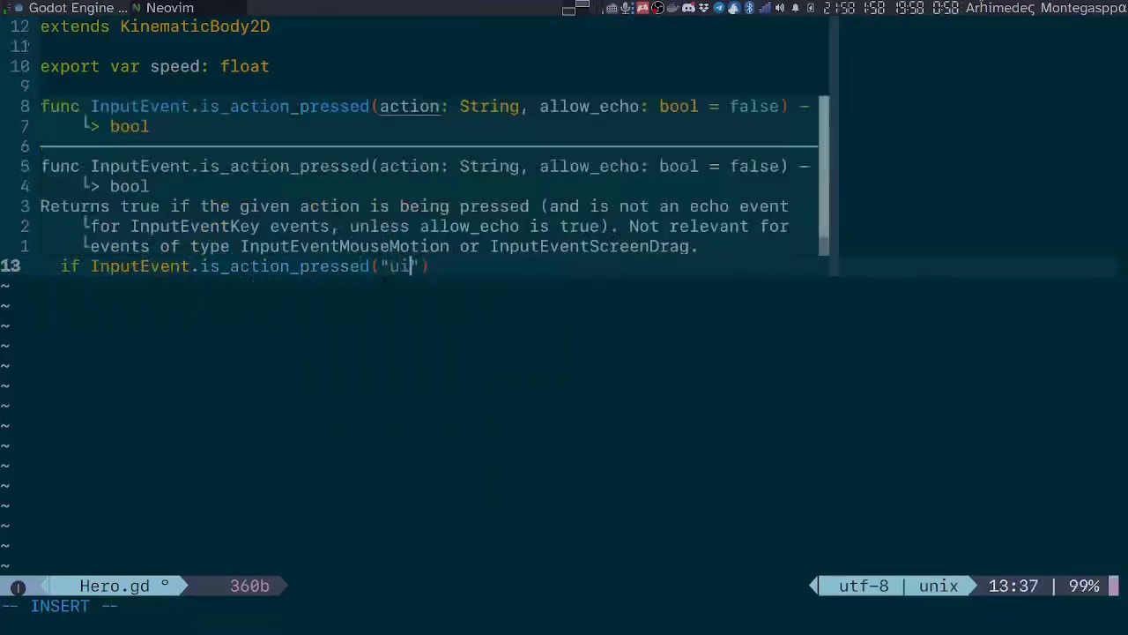
pyautogui.write('_left")')
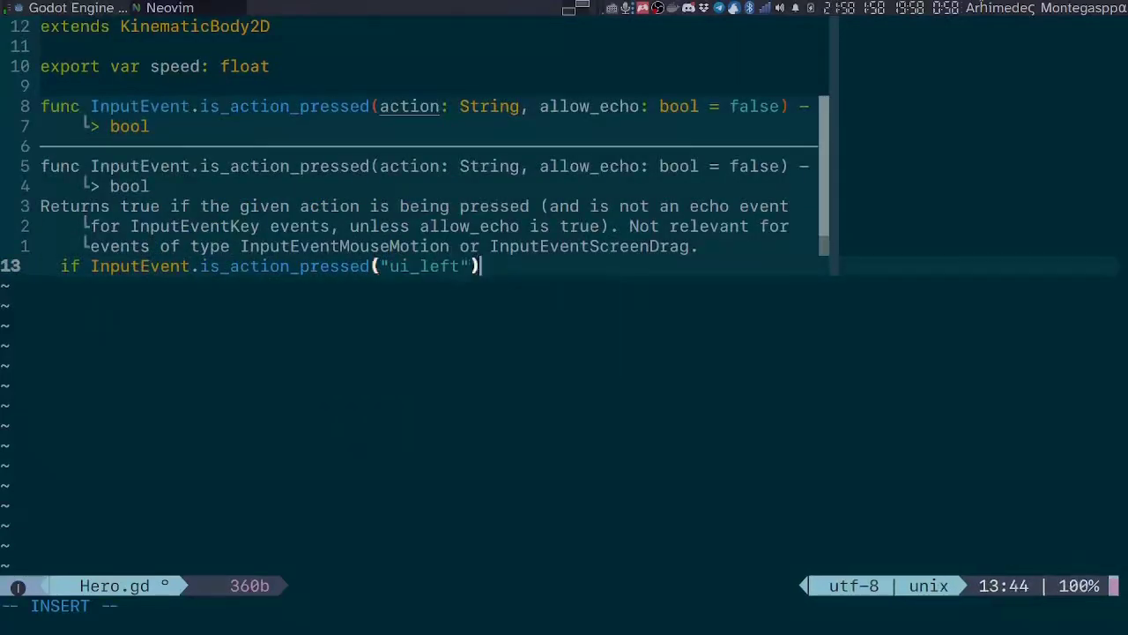
pyautogui.press('Return')
pyautogui.write('mov')
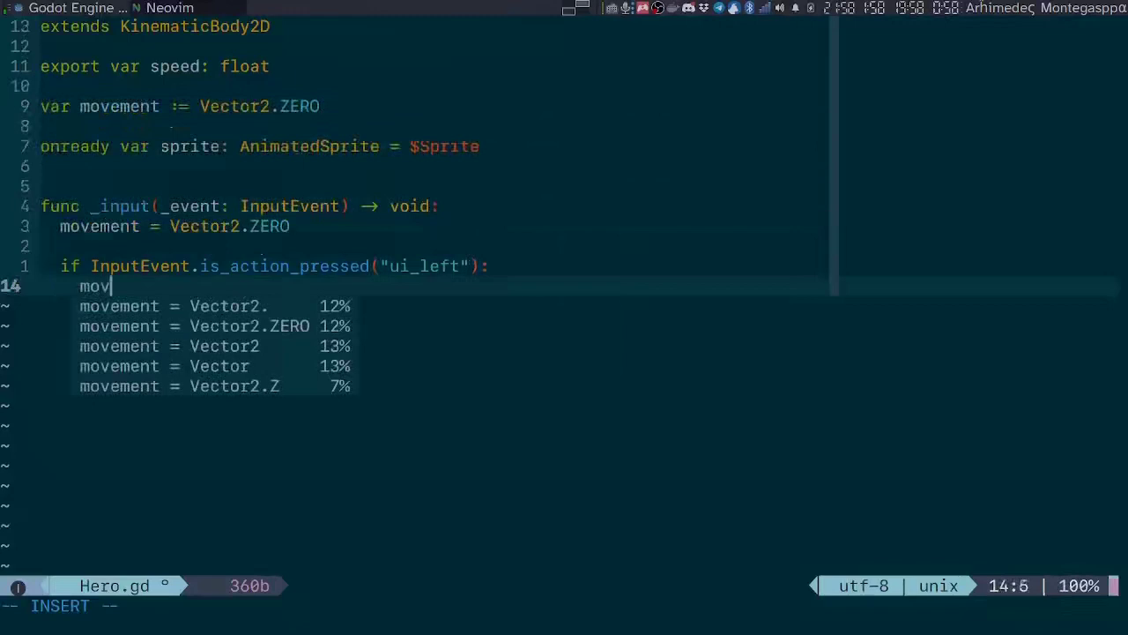
pyautogui.write('ement += ')
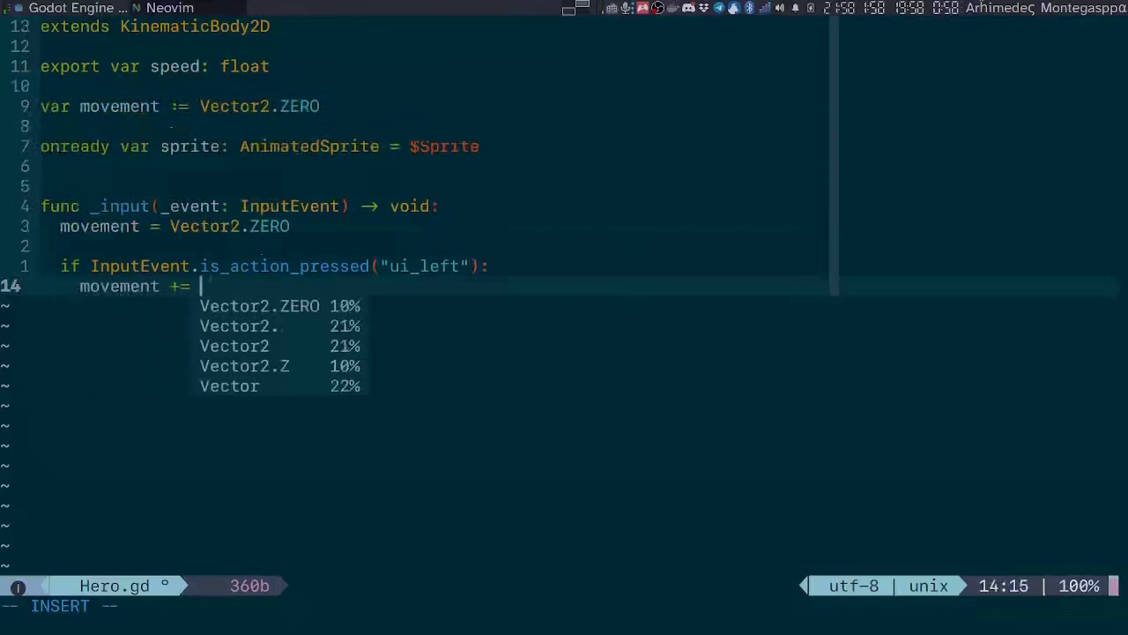
pyautogui.write('Vector2.LEFT')
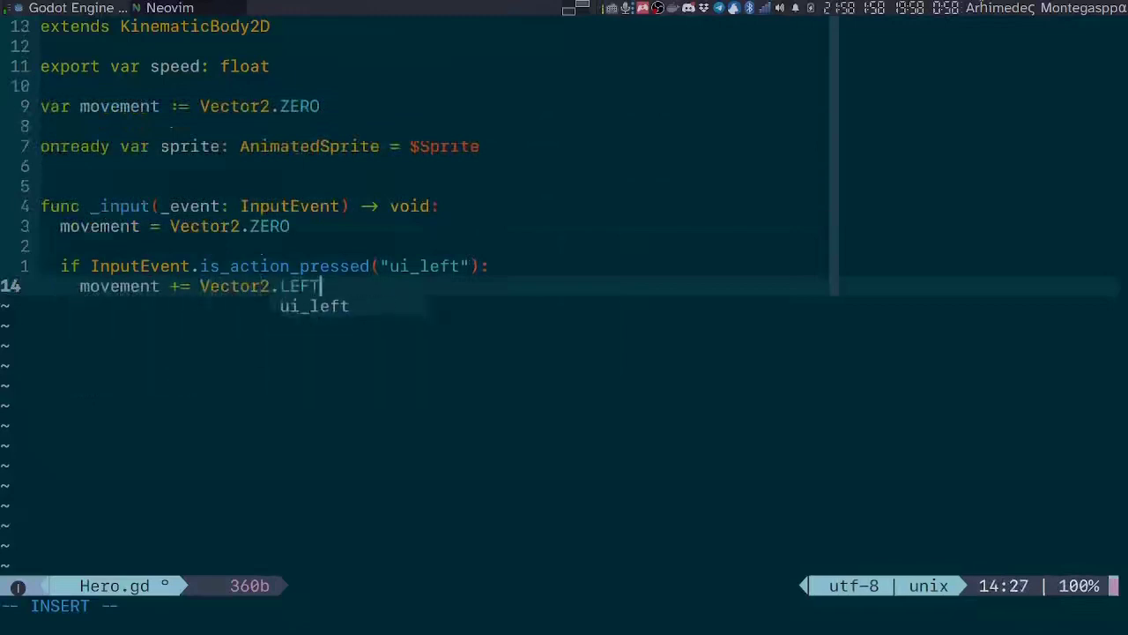
pyautogui.press('Return')
# Change InputEvent to Input, then duplicate the block as a ui_right branch adding Vector2.RIGHT.
pyautogui.press('Escape')
pyautogui.press('k')
pyautogui.press('k')
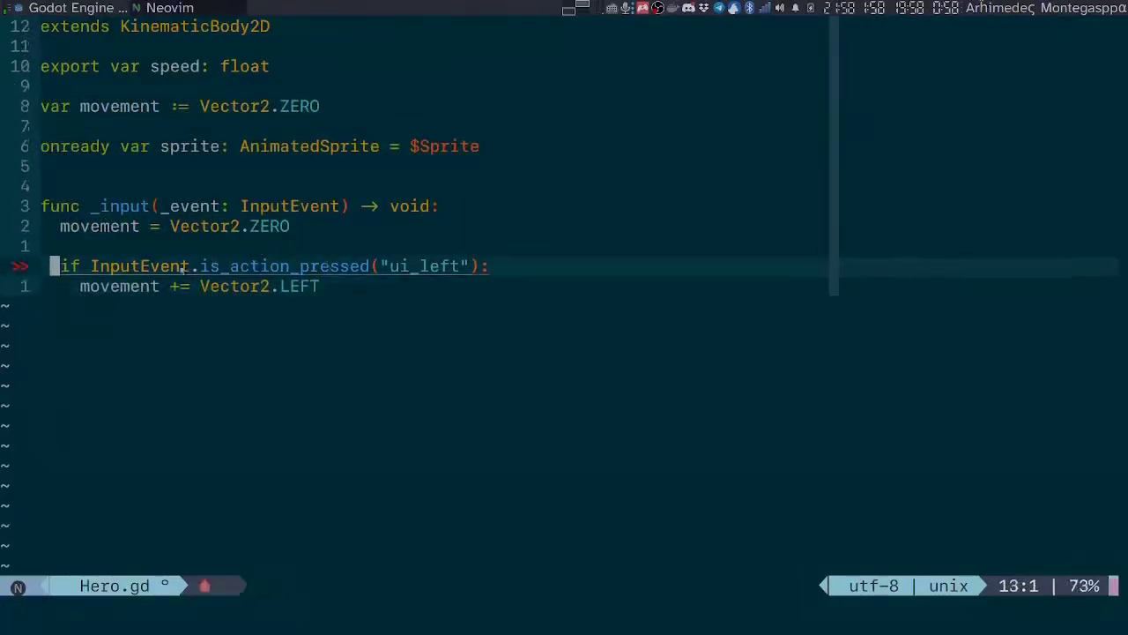
pyautogui.press('h')
pyautogui.press('d')
pyautogui.press('e')
pyautogui.press('V')
pyautogui.press('j')
pyautogui.press('y')
pyautogui.press('j')
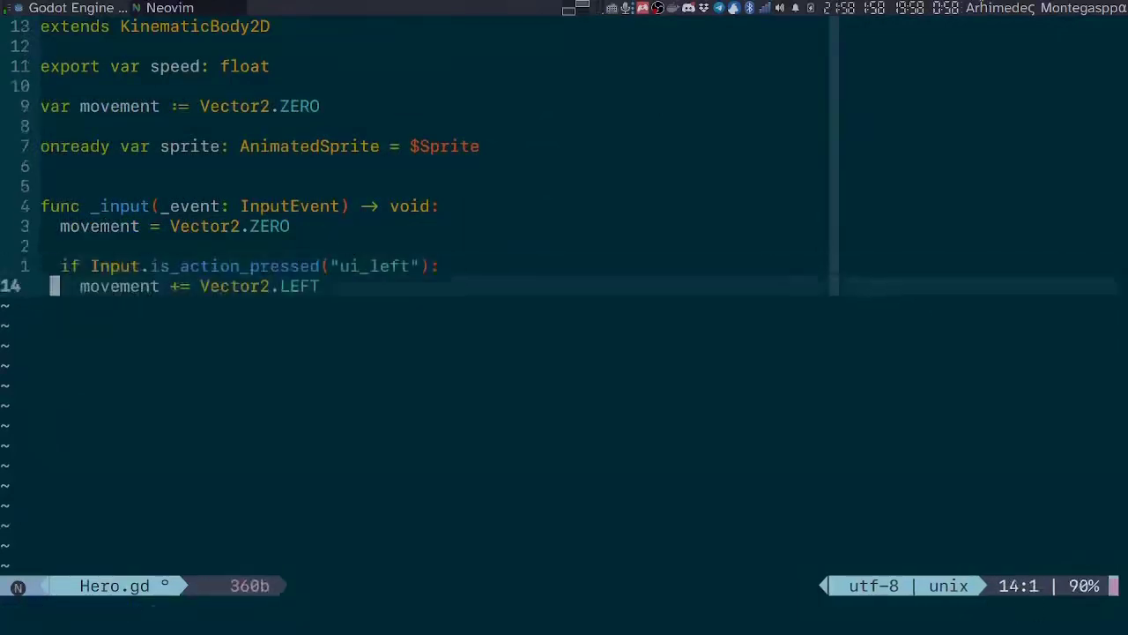
pyautogui.press('p')
pyautogui.press('t')
pyautogui.press('"')
pyautogui.press(';')
pyautogui.write('i')
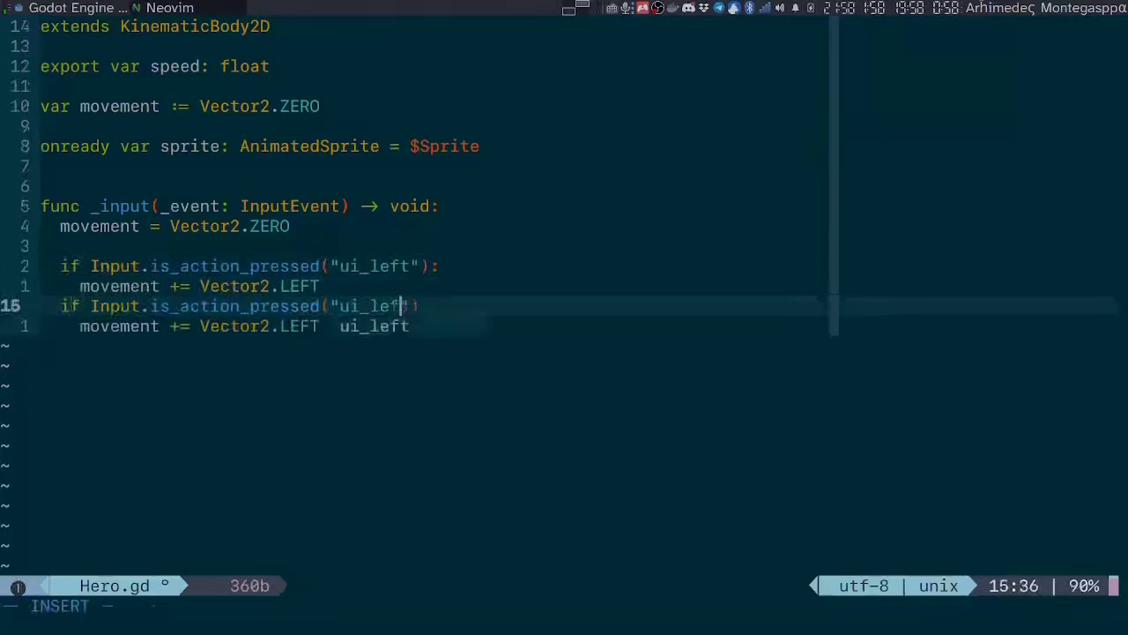
pyautogui.write('gh')
pyautogui.press('Down')
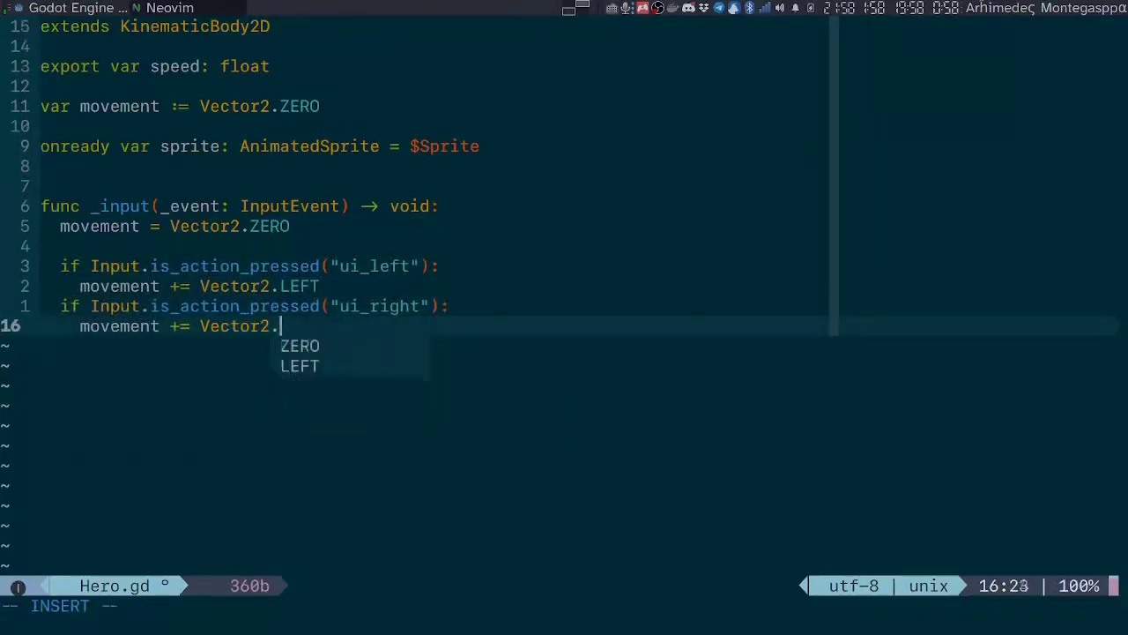
pyautogui.write('RIGHT')
pyautogui.press('Escape')
# Duplicate the ui_right branch as a ui_up branch adding Vector2.UP.
pyautogui.press('V')
pyautogui.press('k')
pyautogui.press('y')
pyautogui.press('j')
pyautogui.press('p')
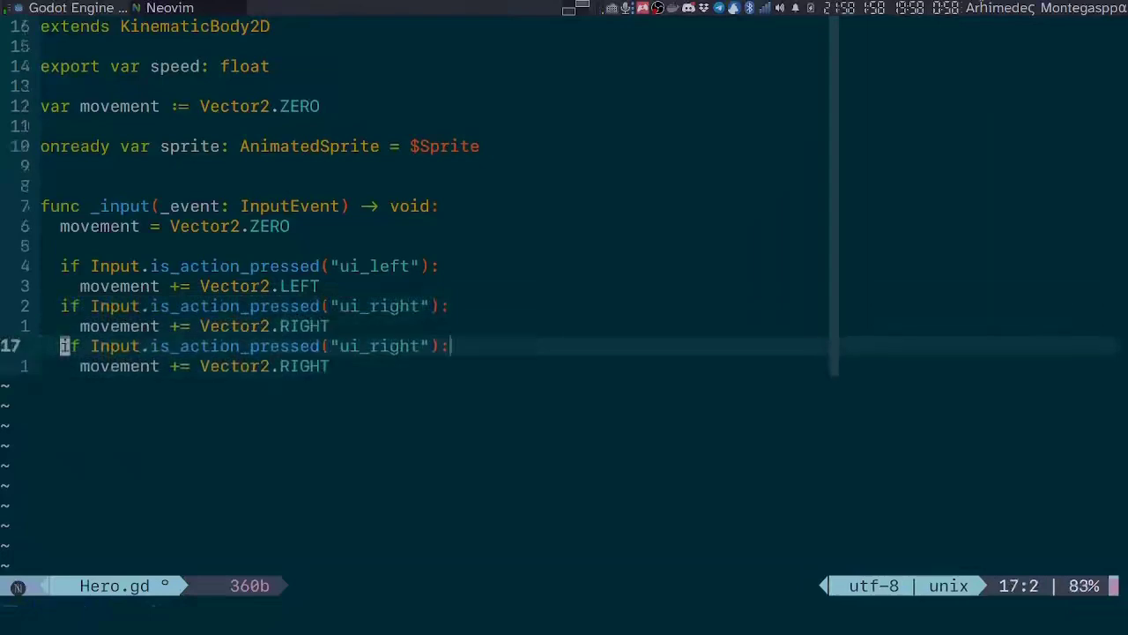
pyautogui.press('t')
pyautogui.press('"')
pyautogui.press(';')
pyautogui.press('a')
pyautogui.press('BackSpace')
pyautogui.press('BackSpace')
pyautogui.press('BackSpace')
pyautogui.write('up')
pyautogui.press('Down')
pyautogui.press('BackSpace')
pyautogui.press('BackSpace')
pyautogui.press('BackSpace')
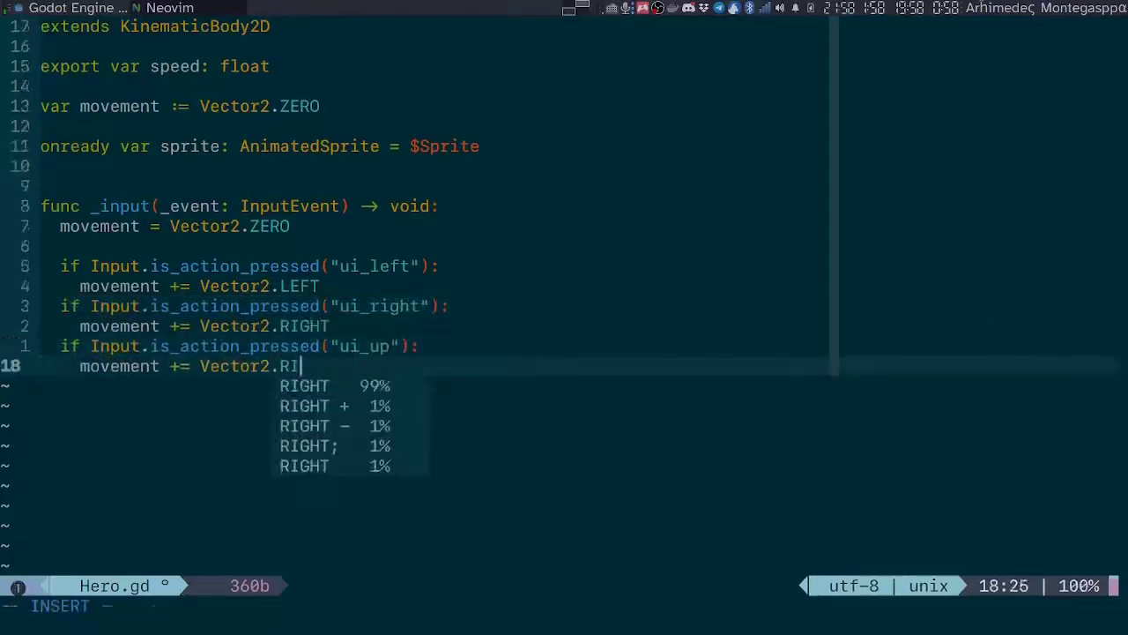
pyautogui.press('BackSpace')
pyautogui.press('BackSpace')
pyautogui.write('UP')
pyautogui.press('Escape')
# Duplicate the ui_up branch as a ui_down branch adding Vector2.DOWN.
pyautogui.press('V')
pyautogui.press('k')
pyautogui.press('y')
pyautogui.press('j')
pyautogui.press('p')
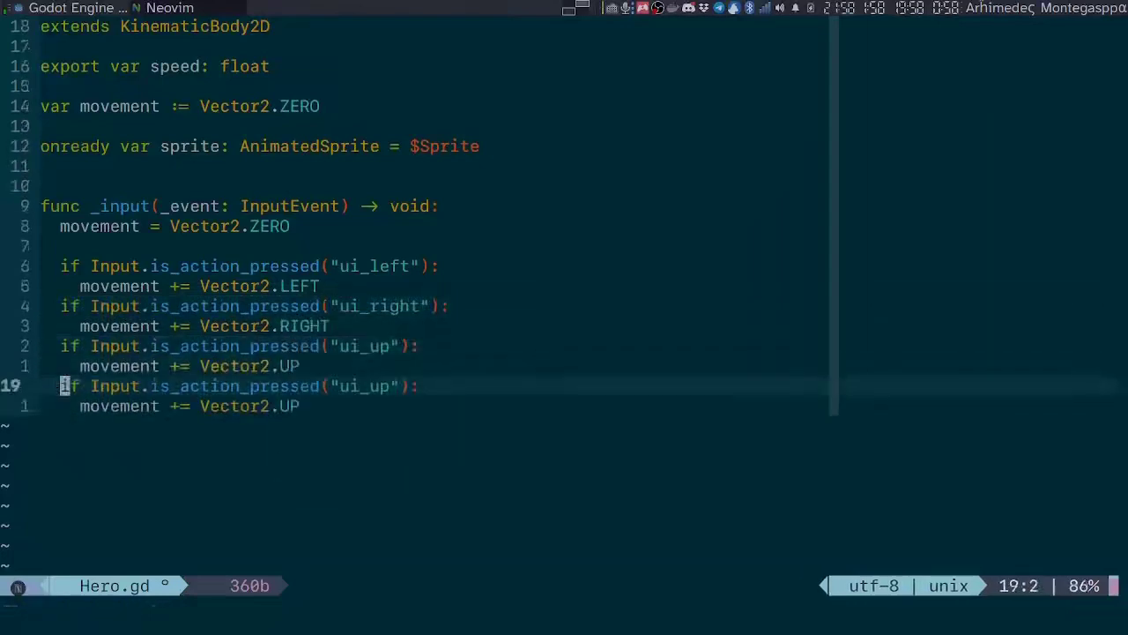
pyautogui.press('t')
pyautogui.press('"')
pyautogui.press(';')
pyautogui.press('a')
pyautogui.press('BackSpace')
pyautogui.press('BackSpace')
pyautogui.write('down')
pyautogui.press('Down')
pyautogui.press('BackSpace')
pyautogui.press('BackSpace')
pyautogui.write('D')
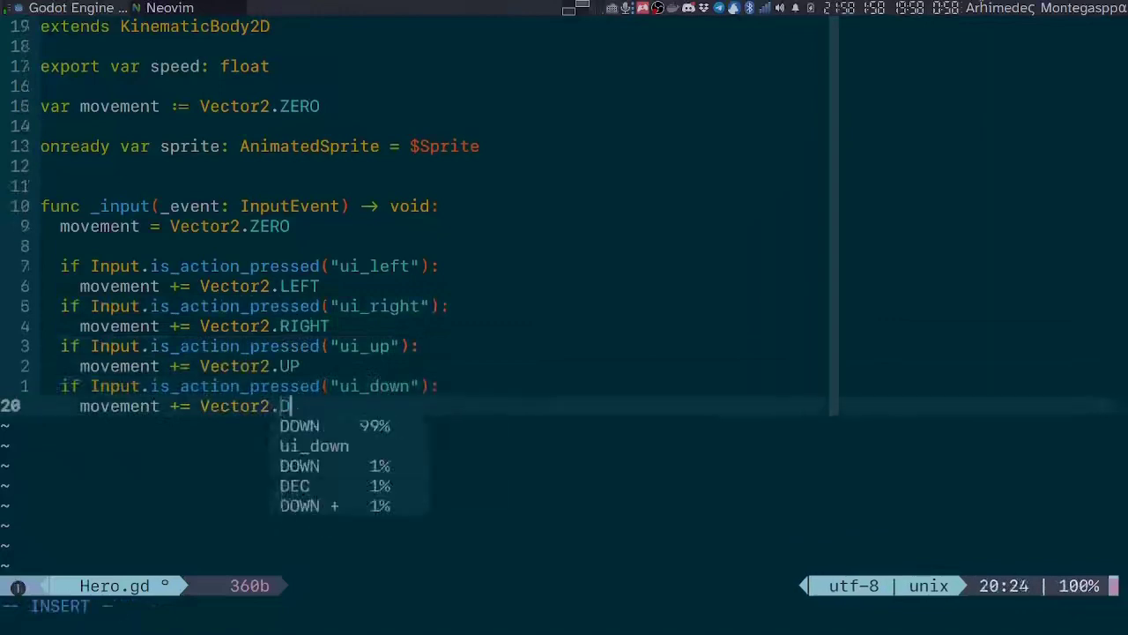
pyautogui.write('OWN')
pyautogui.press('Return')
pyautogui.press('Return')
# Add 'movement = movement.normalized() * speed' after the direction branches.
pyautogui.press('BackSpace')
pyautogui.write('mo')
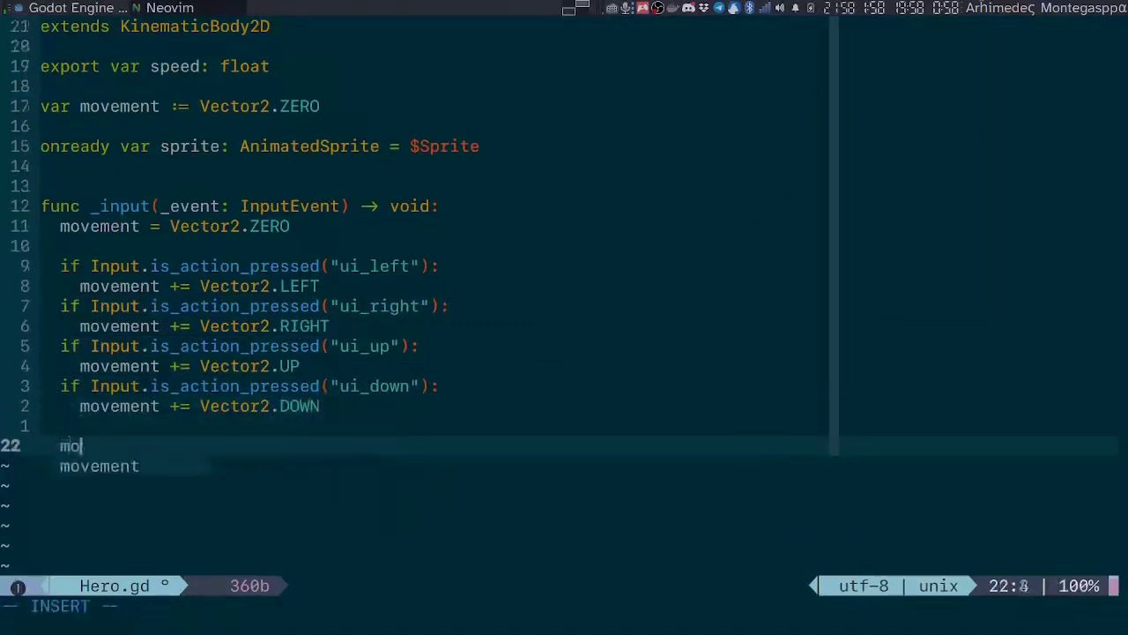
pyautogui.write('vement = mov')
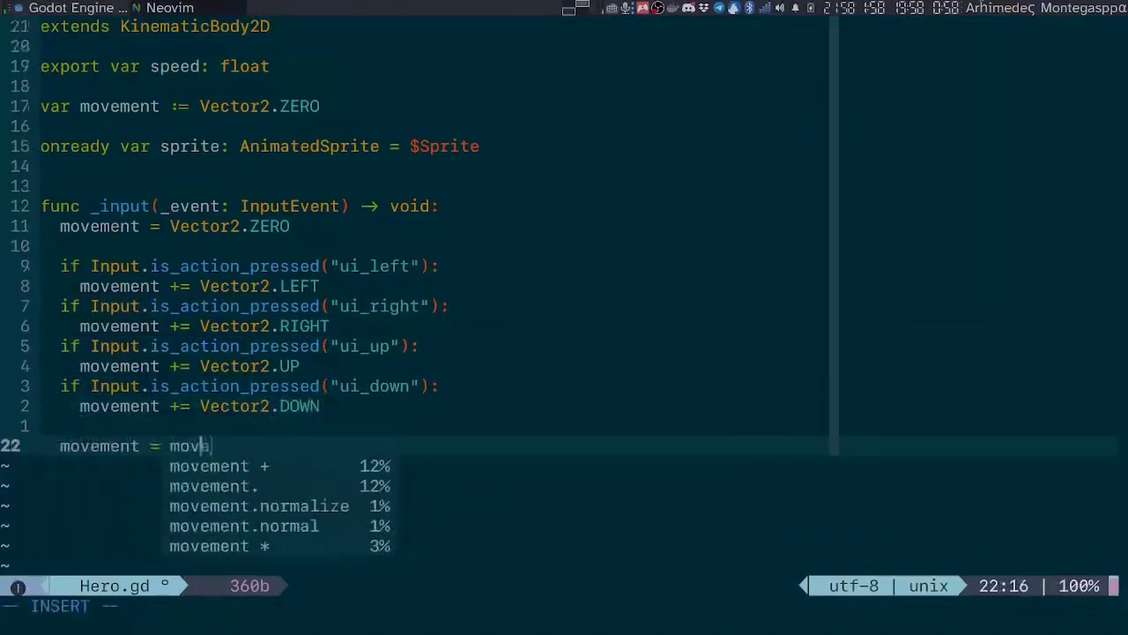
pyautogui.write('ement.nor')
pyautogui.press('Tab')
pyautogui.press('Tab')
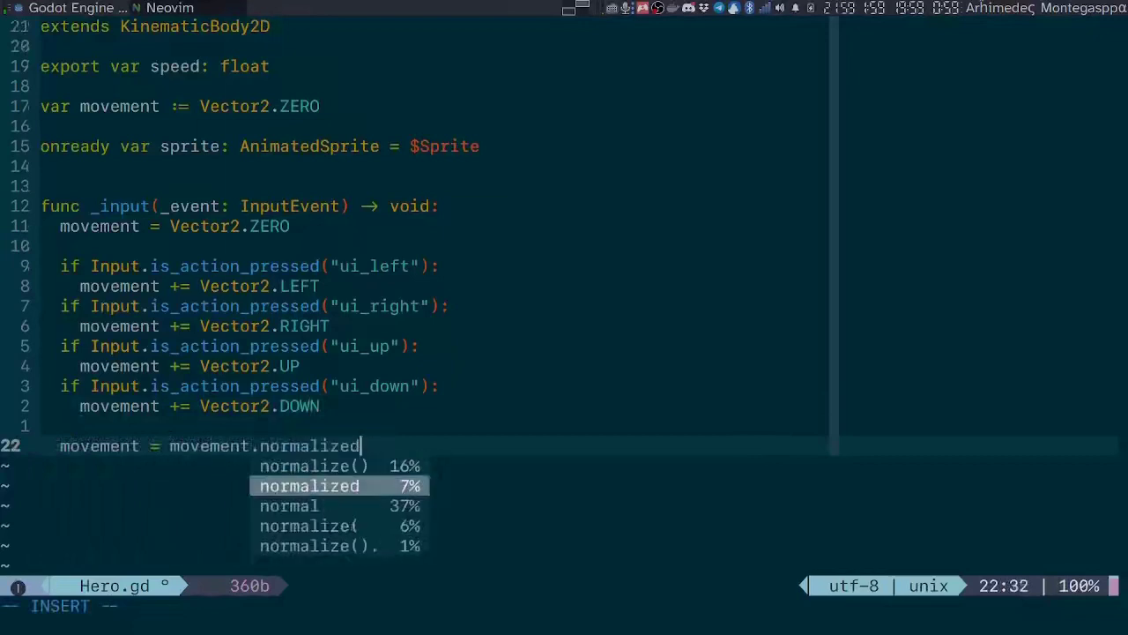
pyautogui.press('BackSpace')
pyautogui.write('() * speed')
pyautogui.press('Escape')
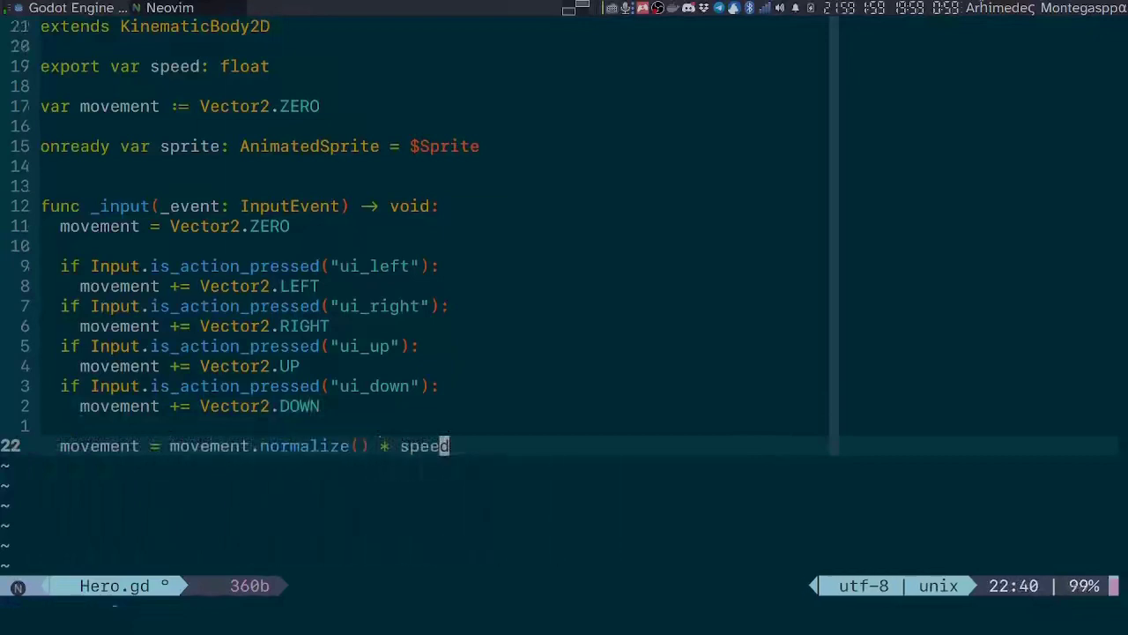
pyautogui.press('b')
pyautogui.press('b')
pyautogui.press('i')
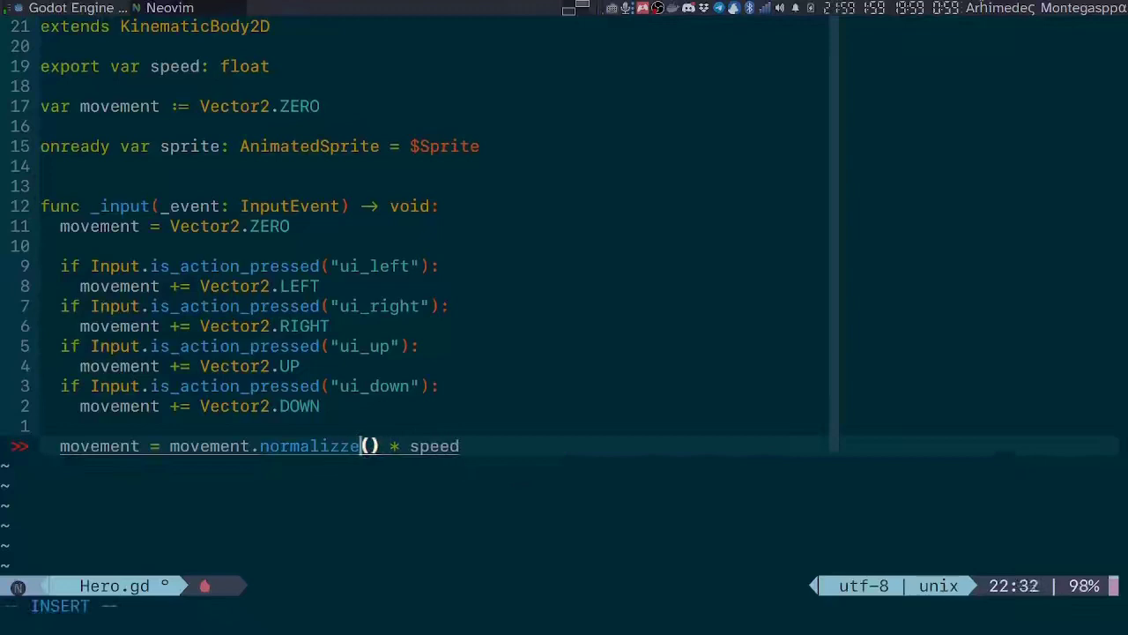
pyautogui.press('Escape')
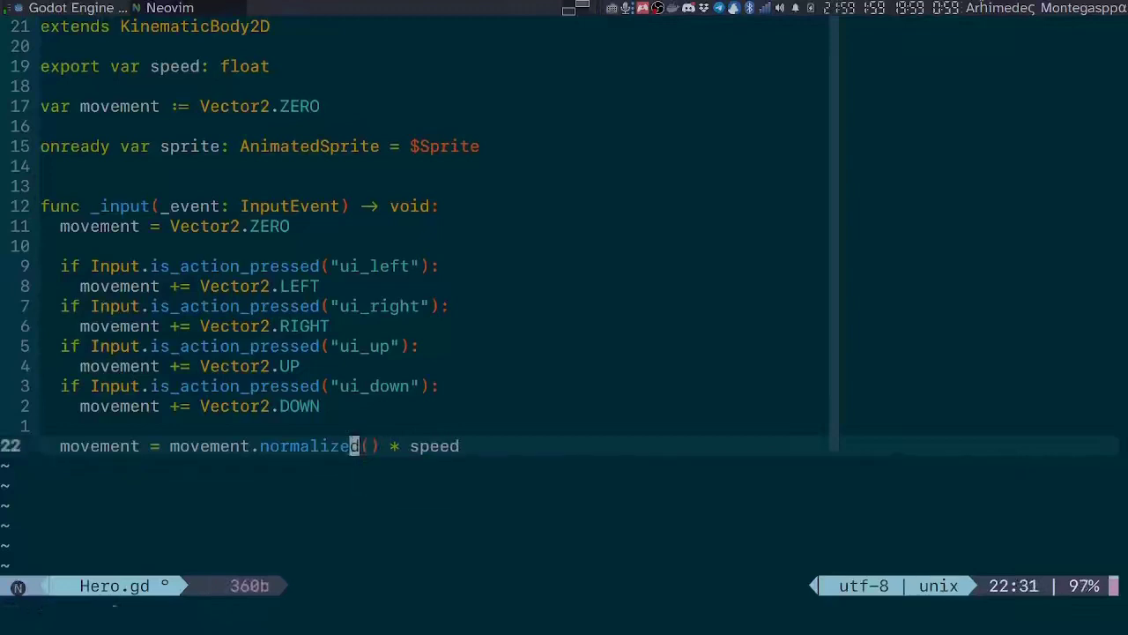
pyautogui.press('o')
pyautogui.press('Return')
pyautogui.press('Return')
# Add _physics_process(_delta: float) -> void that calls move_and_slide(movement).
pyautogui.press('BackSpace')
pyautogui.write('func ')
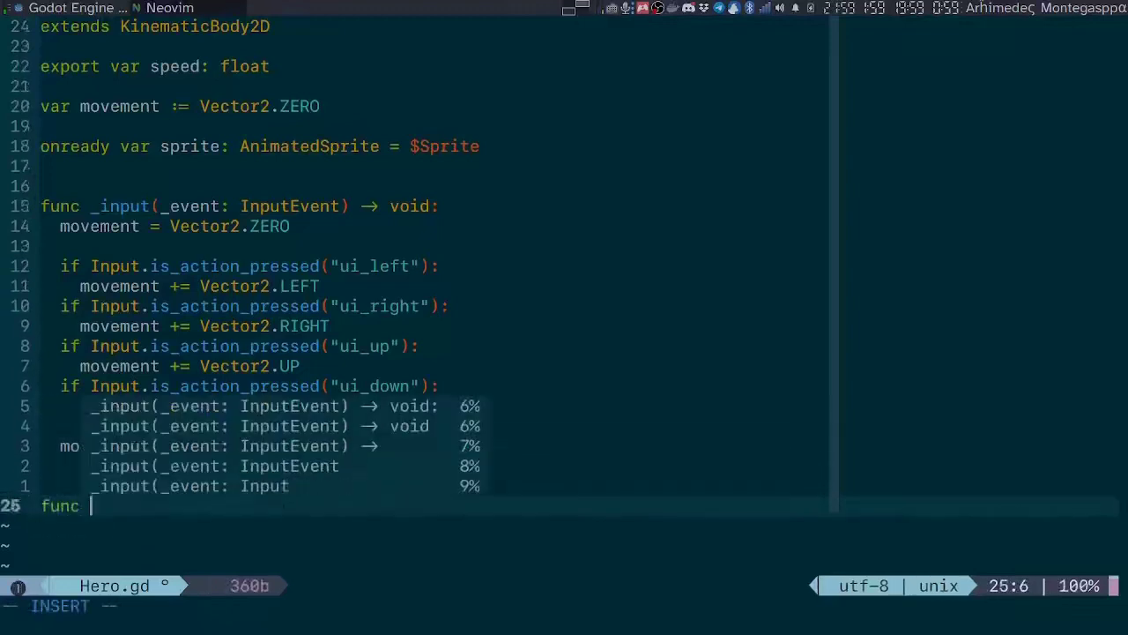
pyautogui.write('_phys')
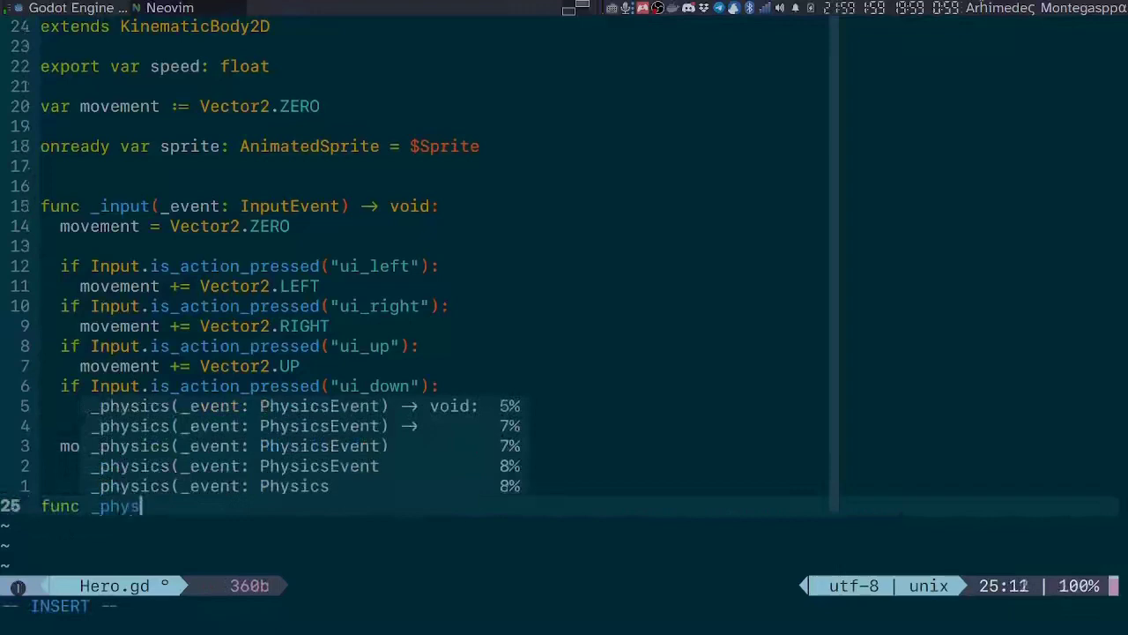
pyautogui.write('ics_process(_')
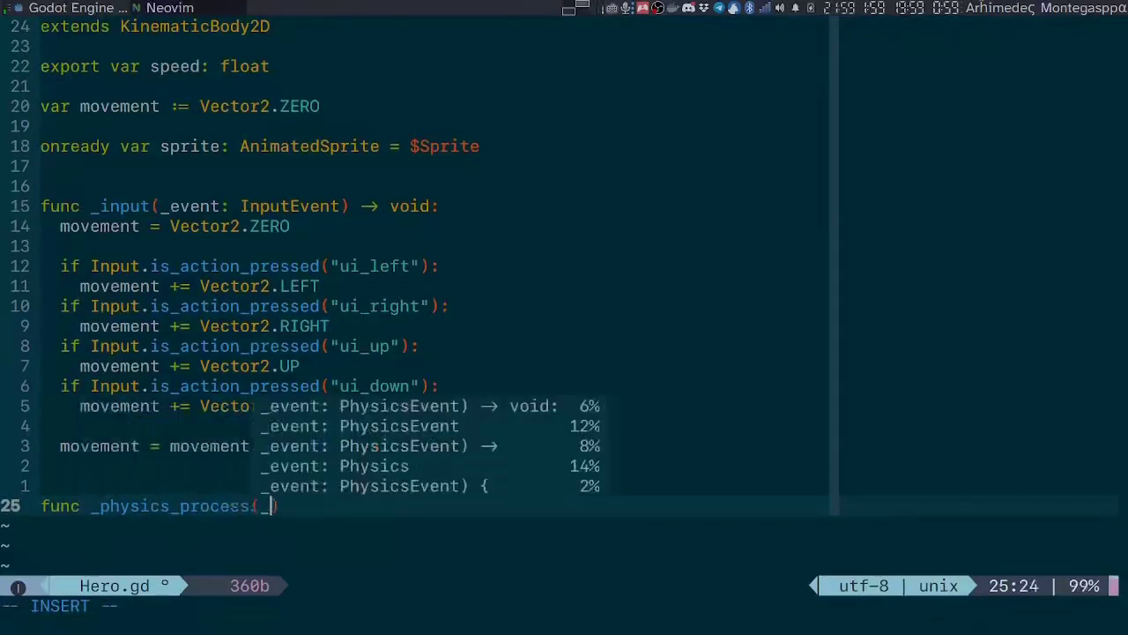
pyautogui.write('delta: float)')
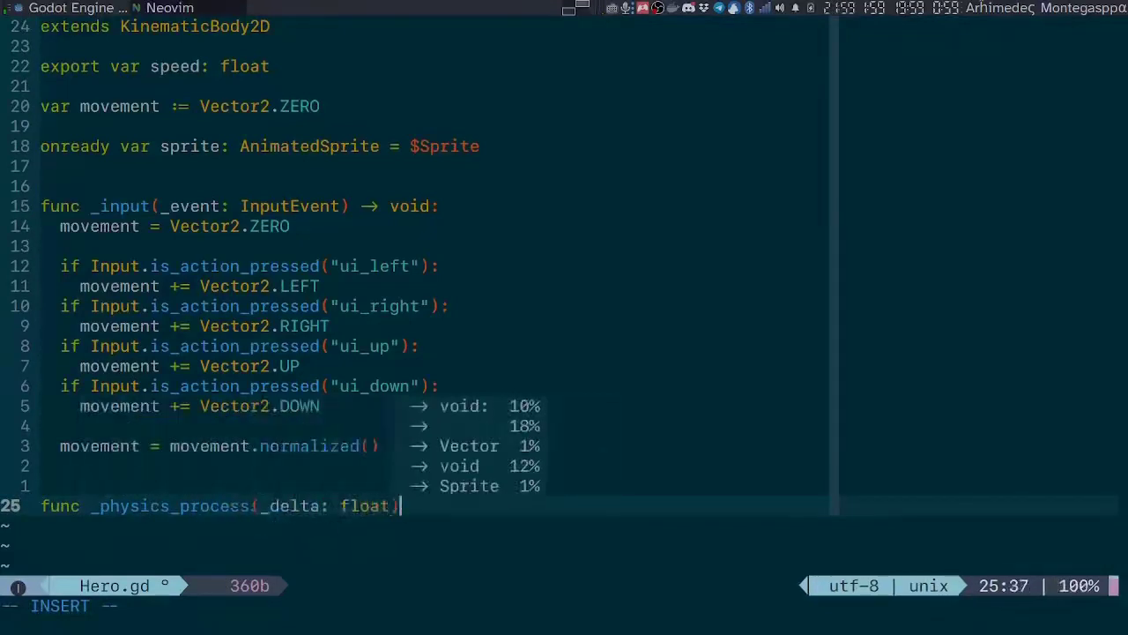
pyautogui.write(' -> void:')
pyautogui.press('Return')
pyautogui.write('m')
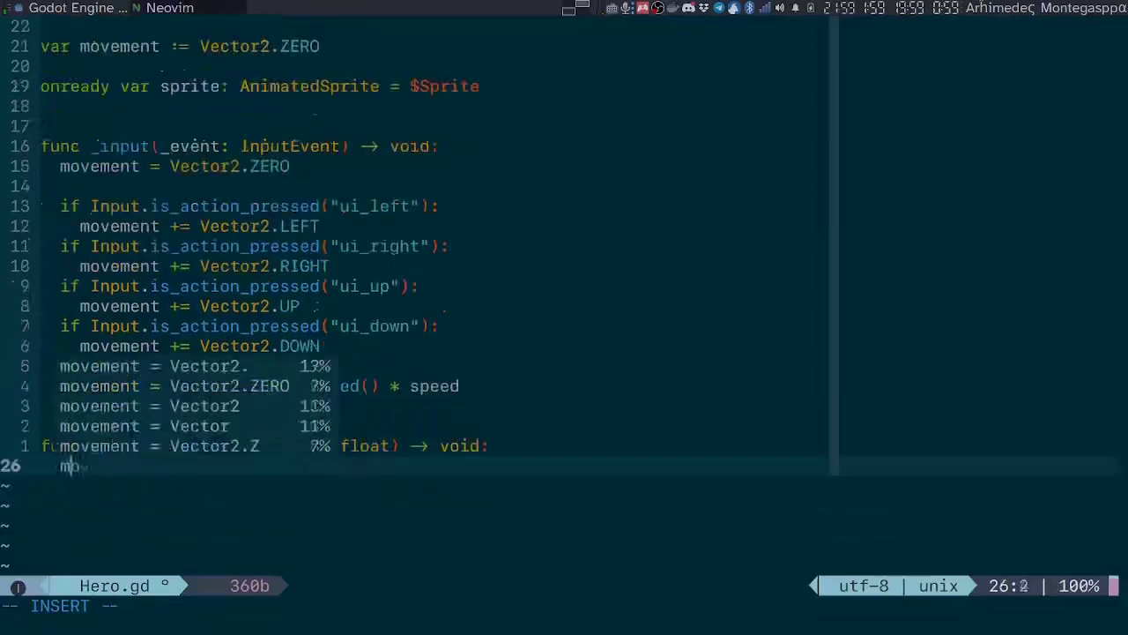
pyautogui.write('ove_and_slide(movem')
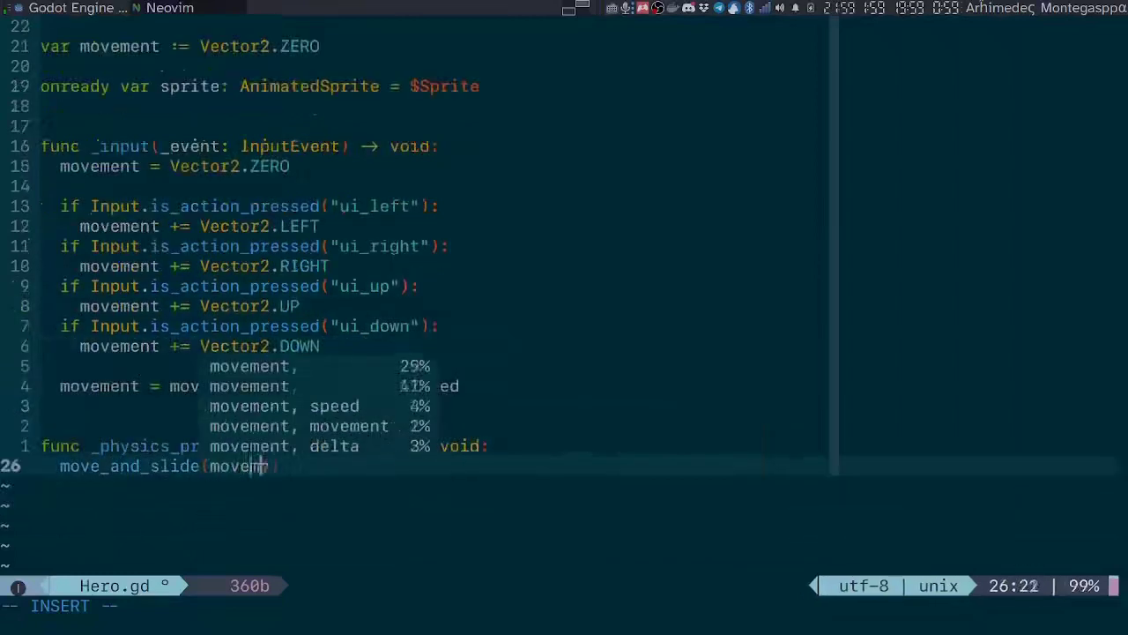
pyautogui.write('ent)')
pyautogui.press('Return')
pyautogui.press('Return')
pyautogui.press('Return')
pyautogui.press('BackSpace')
# Add _process setting sprite.flip_h = movement.x < 0 whenever movement.x != 0.
pyautogui.write('func _')
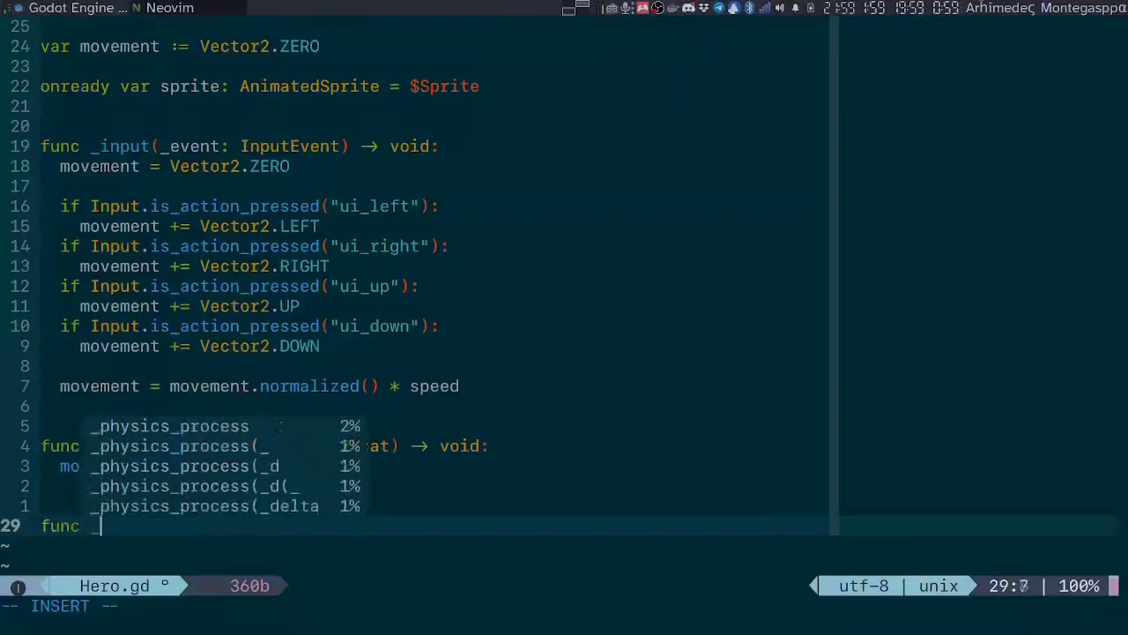
pyautogui.write('proces')
pyautogui.press('Tab')
pyautogui.press('Tab')
pyautogui.press('Tab')
pyautogui.press('Tab')
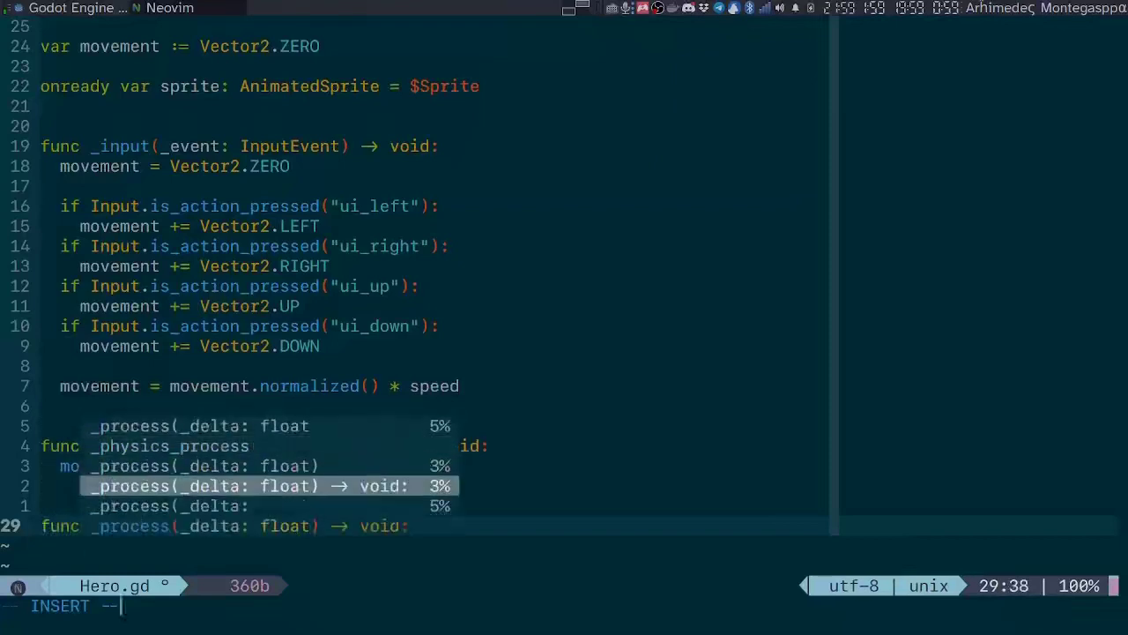
pyautogui.press('Return')
pyautogui.scroll(-3, 181, 269)
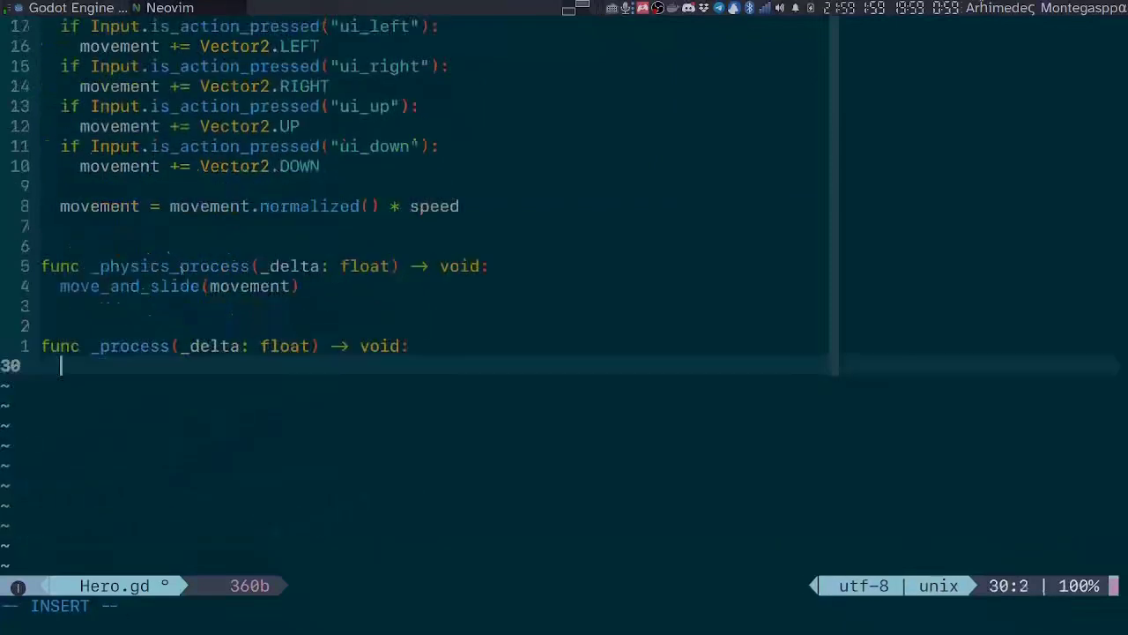
pyautogui.write('if movement')
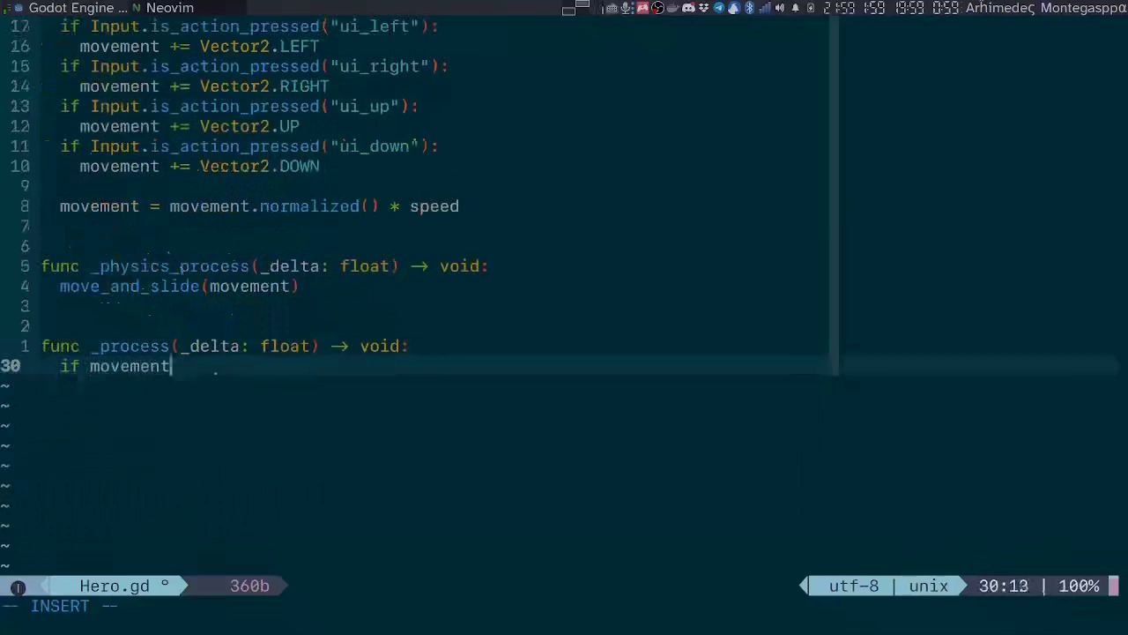
pyautogui.press('BackSpace')
pyautogui.write('.x != 0:')
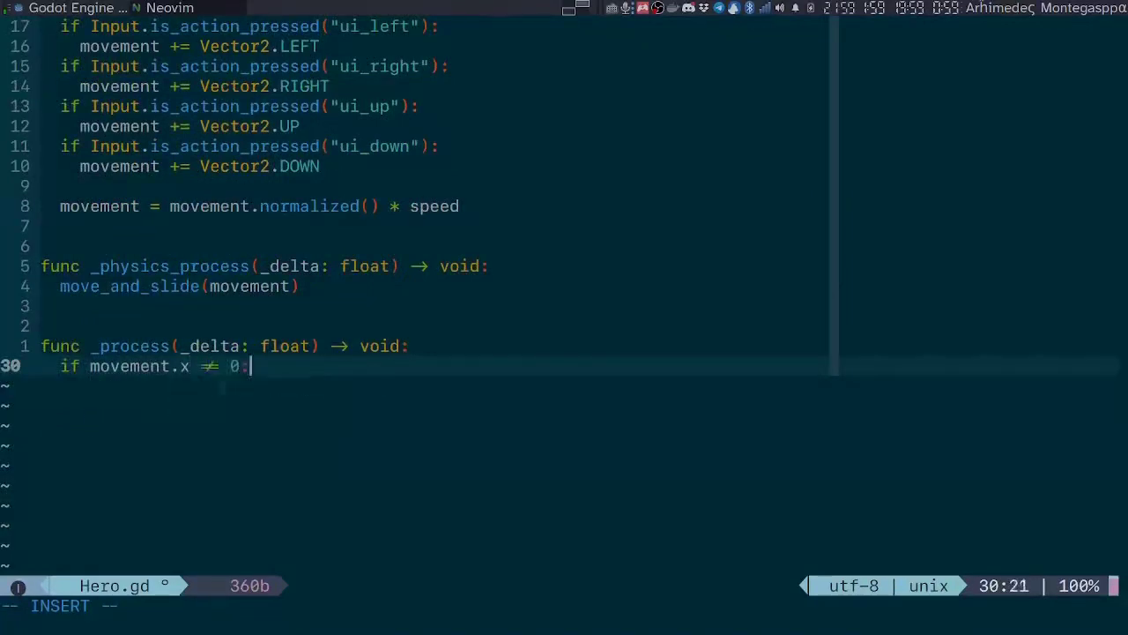
pyautogui.press('Return')
pyautogui.write('sprite')
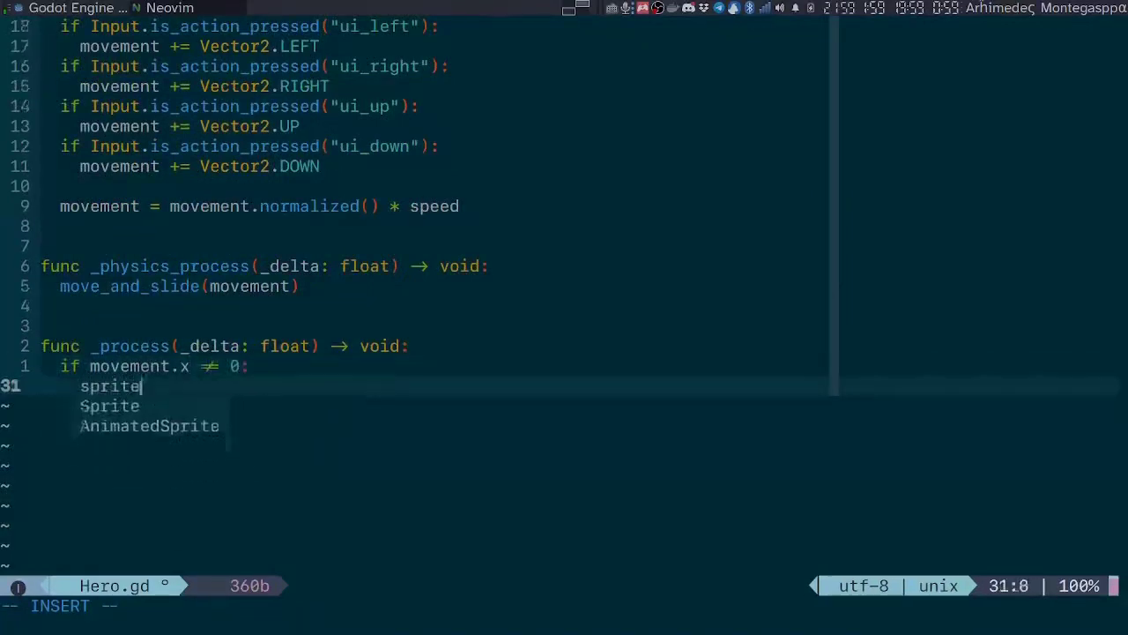
pyautogui.write('.flip_h = move')
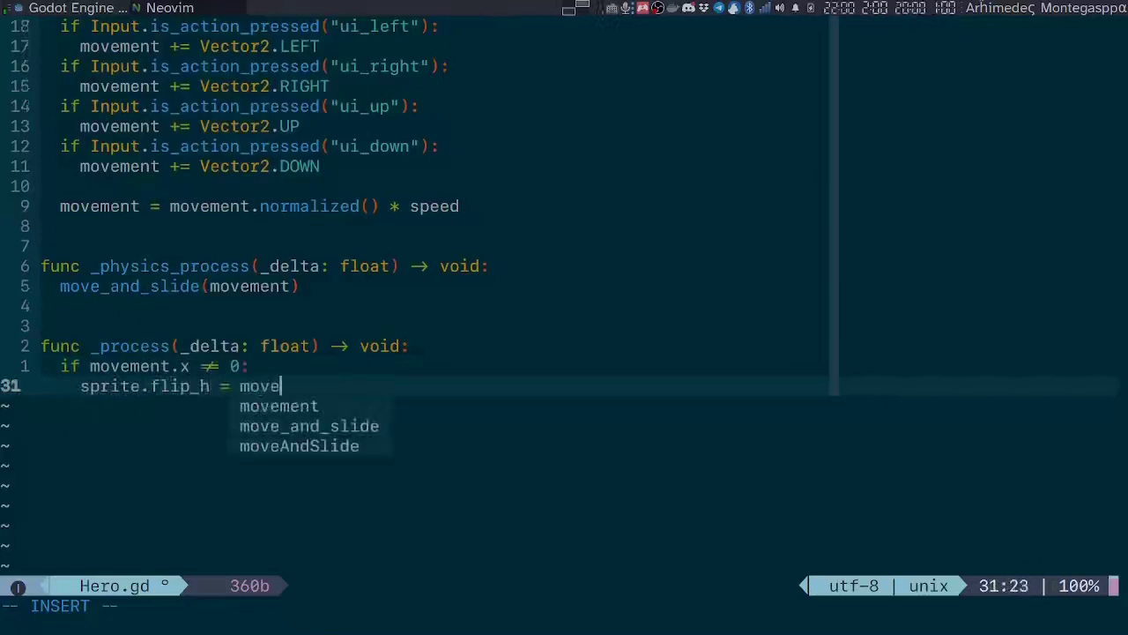
pyautogui.write('ment.x < 0')
pyautogui.press('Escape')
# Save Hero.gd with :w and move back up to the sprite declaration.
pyautogui.write(':w')
pyautogui.press('Return')
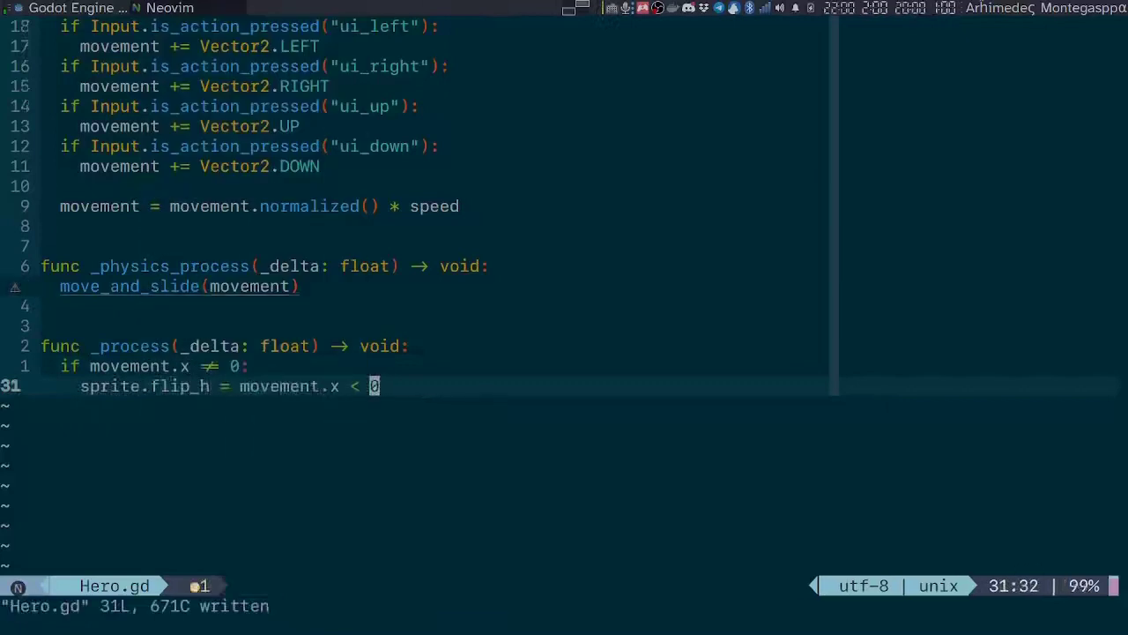
pyautogui.press('k')
pyautogui.press('1')
pyautogui.press('0')
pyautogui.press('k')
pyautogui.press('1')
pyautogui.press('3')
pyautogui.press('k')
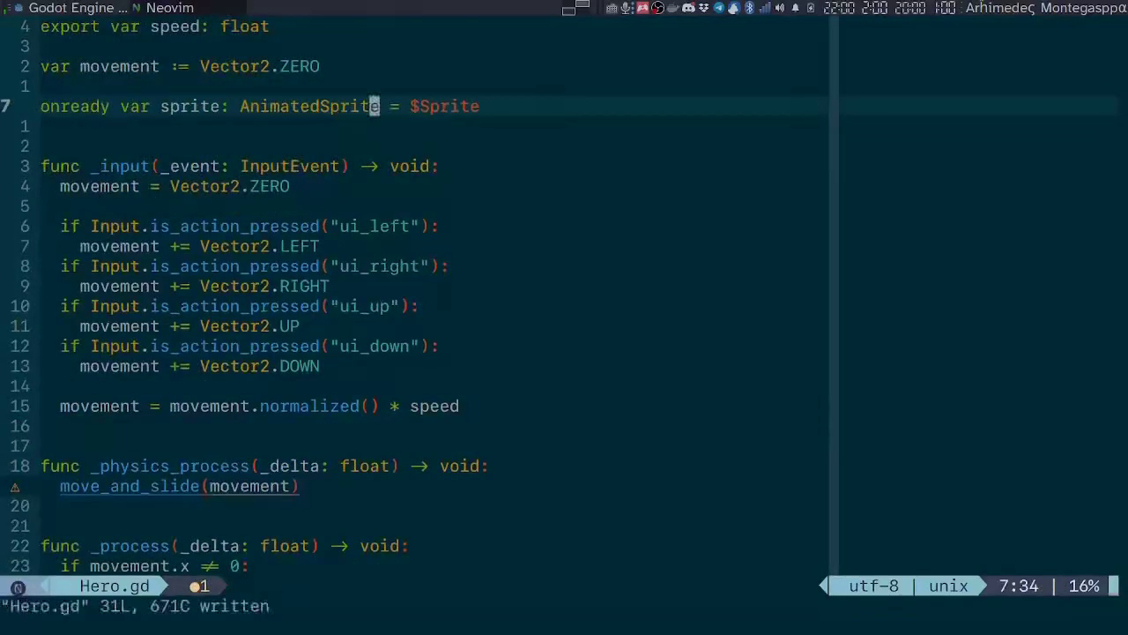
pyautogui.hotkey('alt', 'Tab')
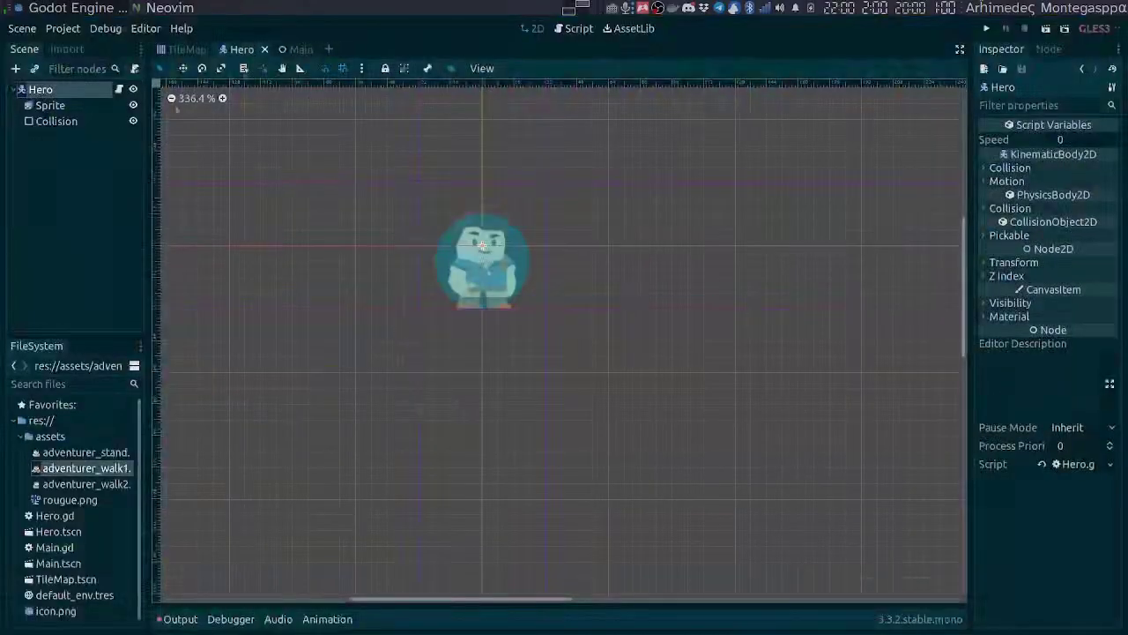
# In the Main scene, set the Hero node's Speed to 320 and run the game.
pyautogui.click(299, 49)
pyautogui.press('F5')
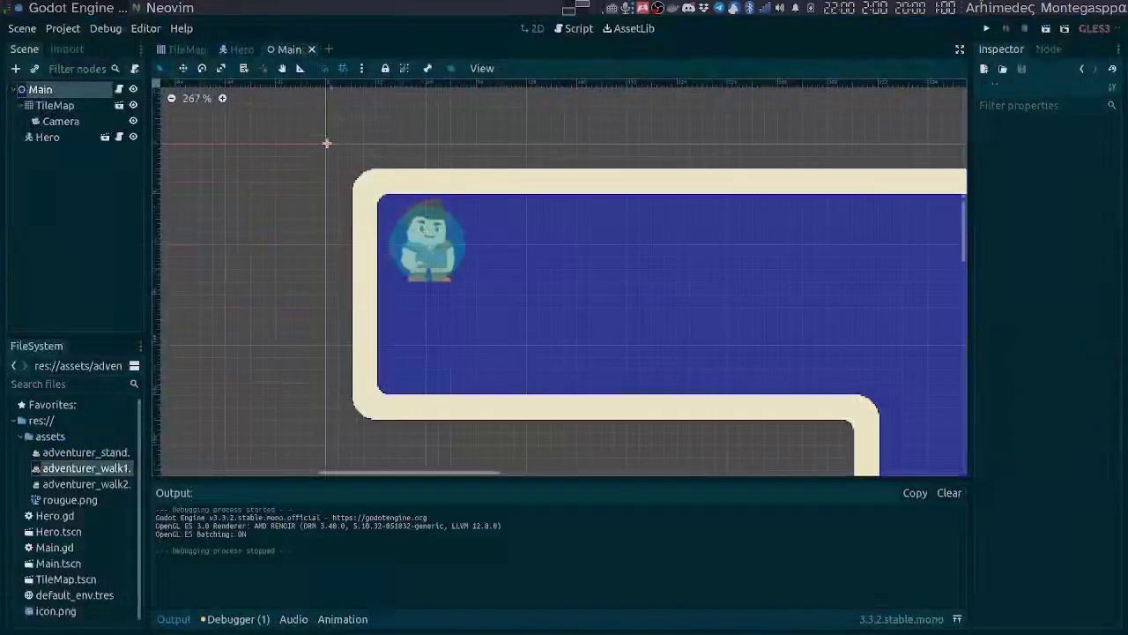
pyautogui.click(72, 141)
pyautogui.click(1062, 140)
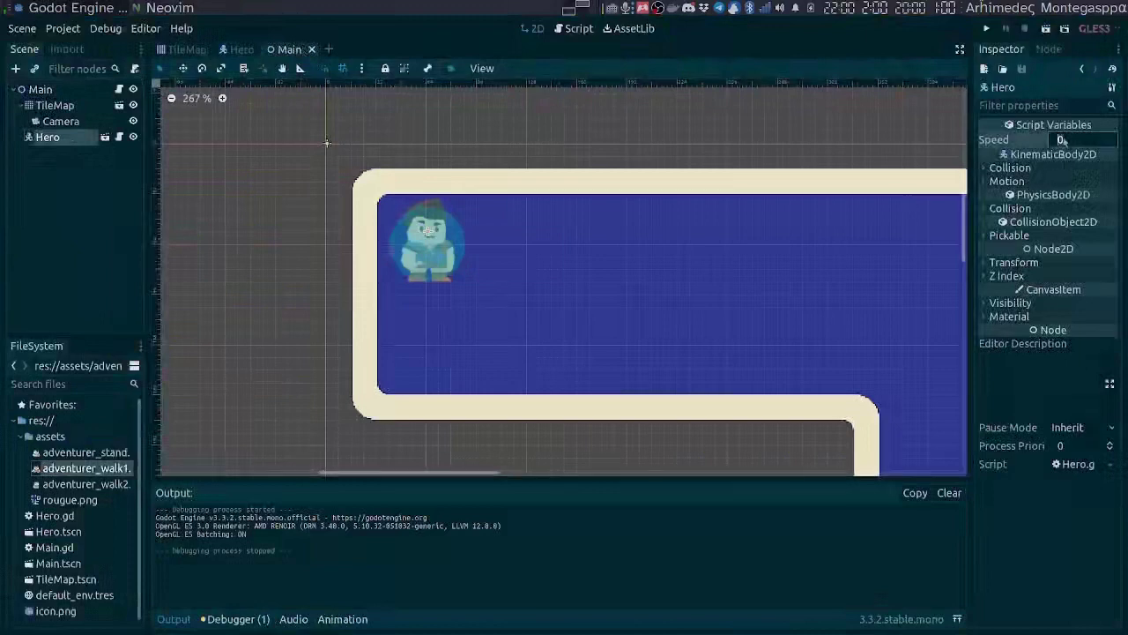
pyautogui.write('320')
pyautogui.press('Return')
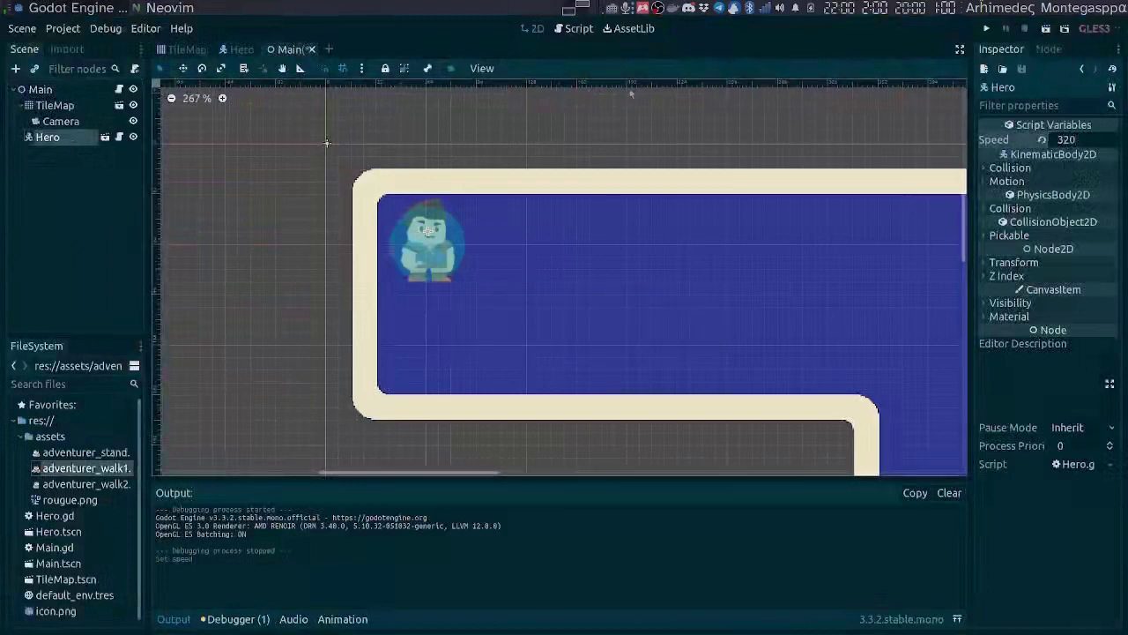
pyautogui.press('F6')
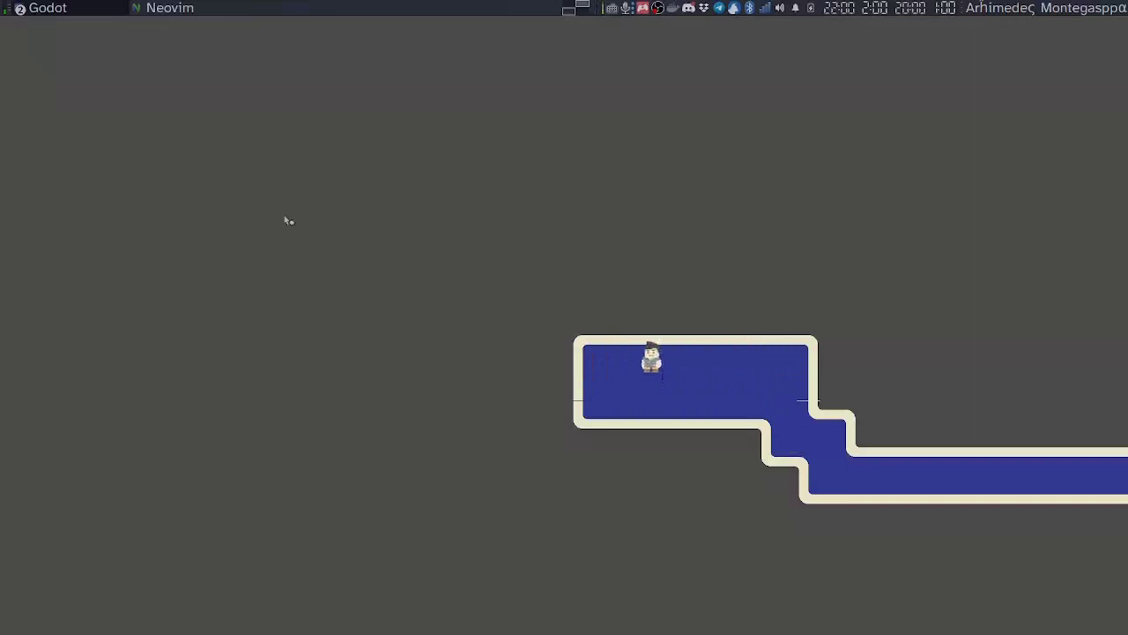
# Close the game and append sprite.animation = "walk" if movement.length_squared() > 0 else "stand".
pyautogui.hotkey('alt', 'F4')
pyautogui.hotkey('alt', 'Tab')
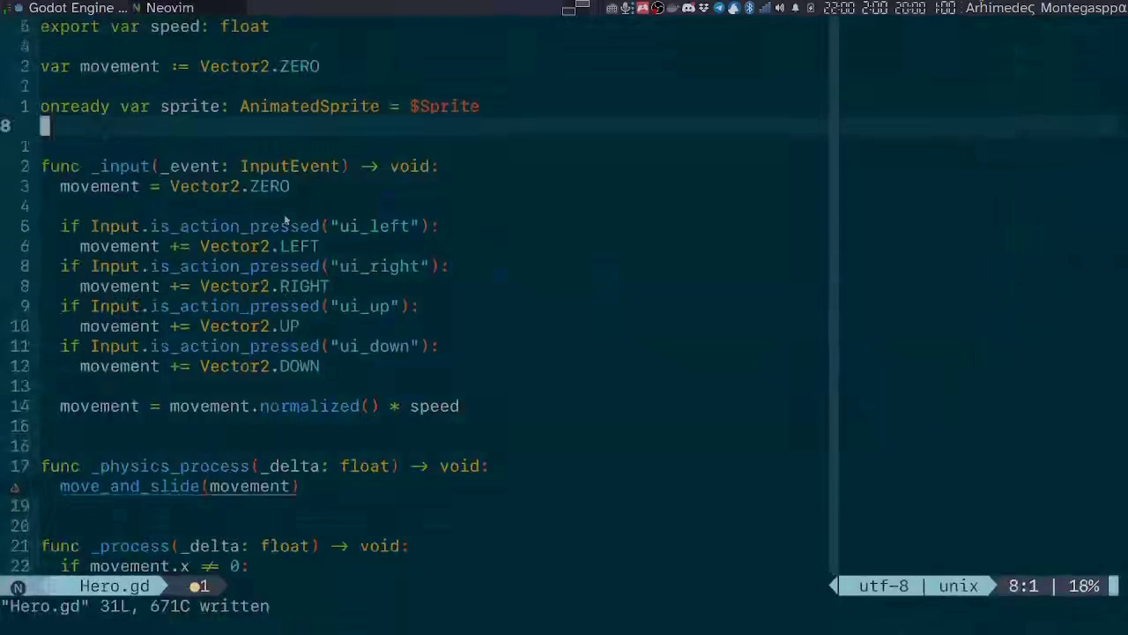
pyautogui.press('G')
pyautogui.press('A')
pyautogui.press('Return')
pyautogui.press('Return')
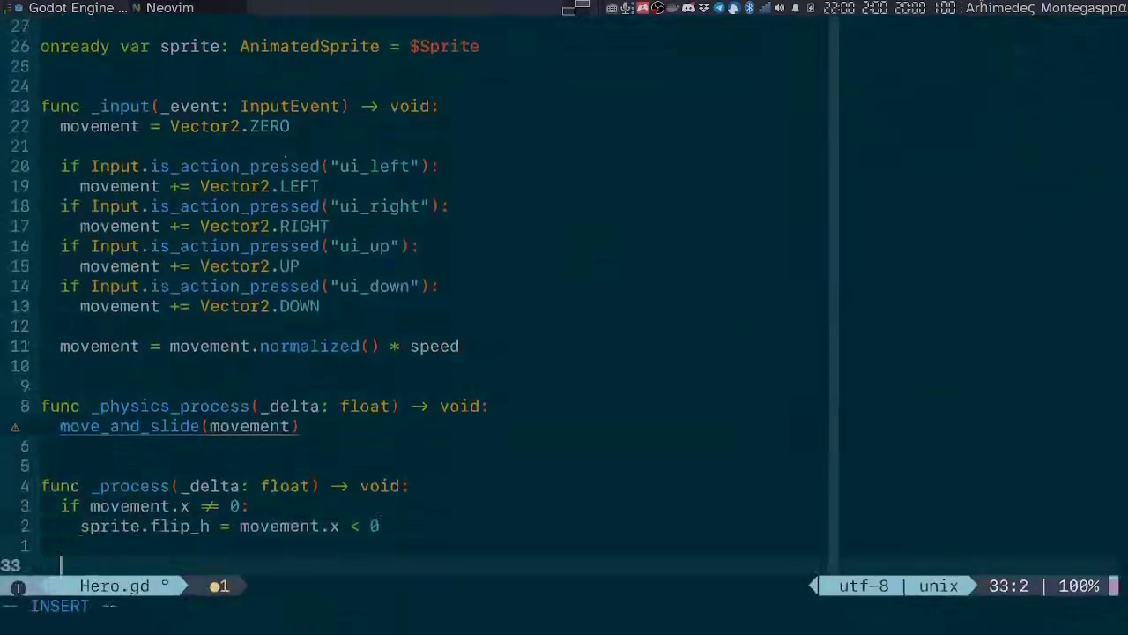
pyautogui.press('BackSpace')
pyautogui.press('Tab')
pyautogui.write('sprite.anima')
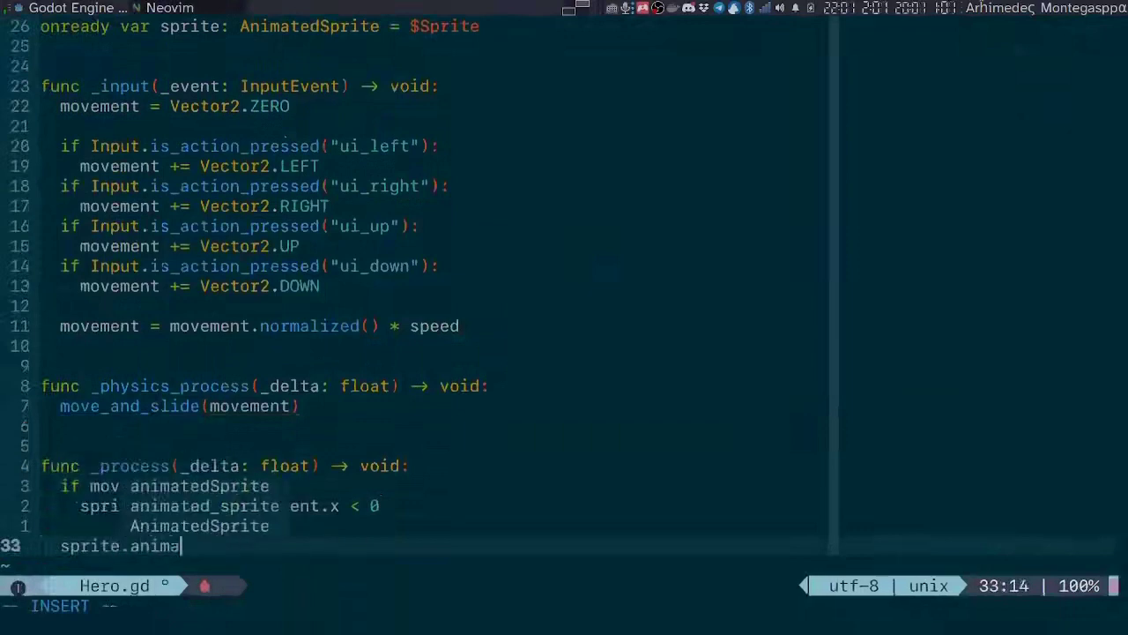
pyautogui.write('tion = "w')
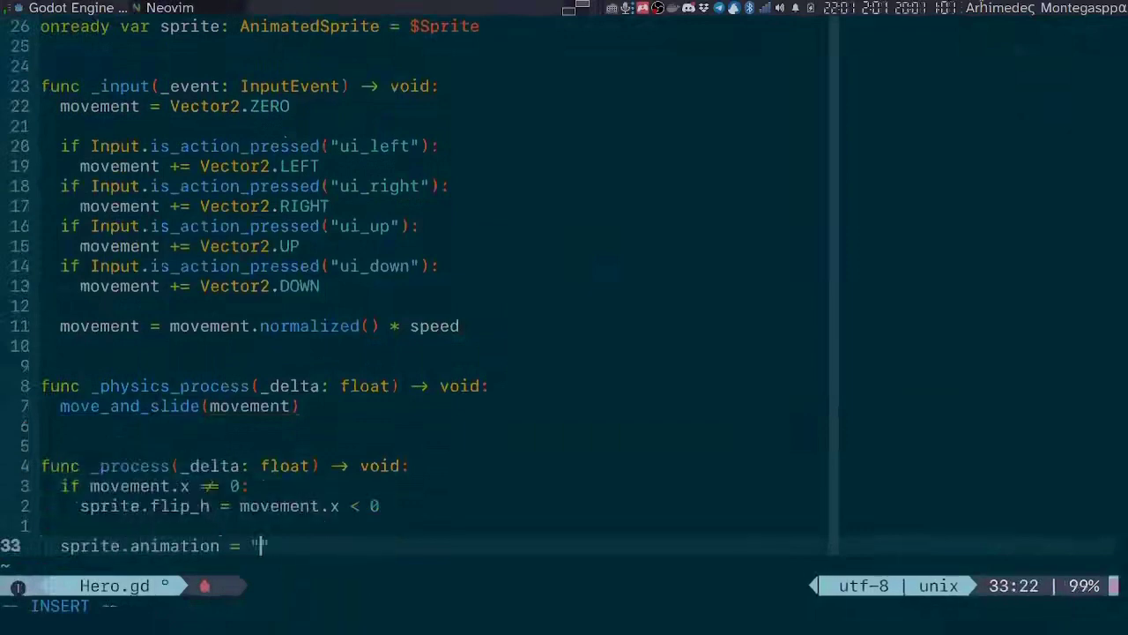
pyautogui.write('alk" if mo')
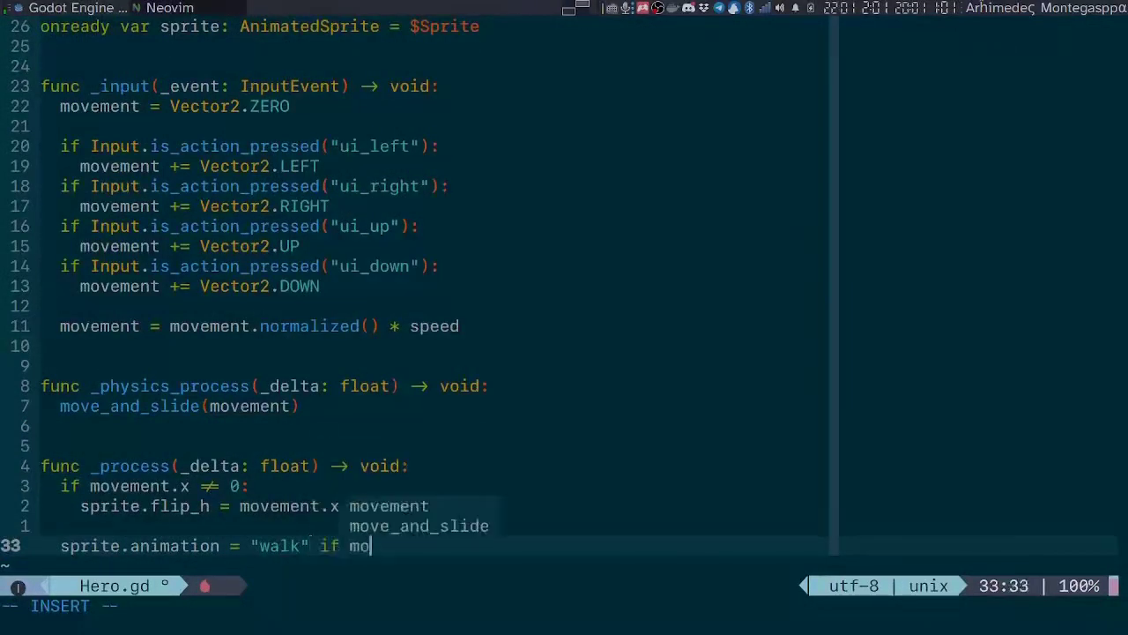
pyautogui.write('vement.')
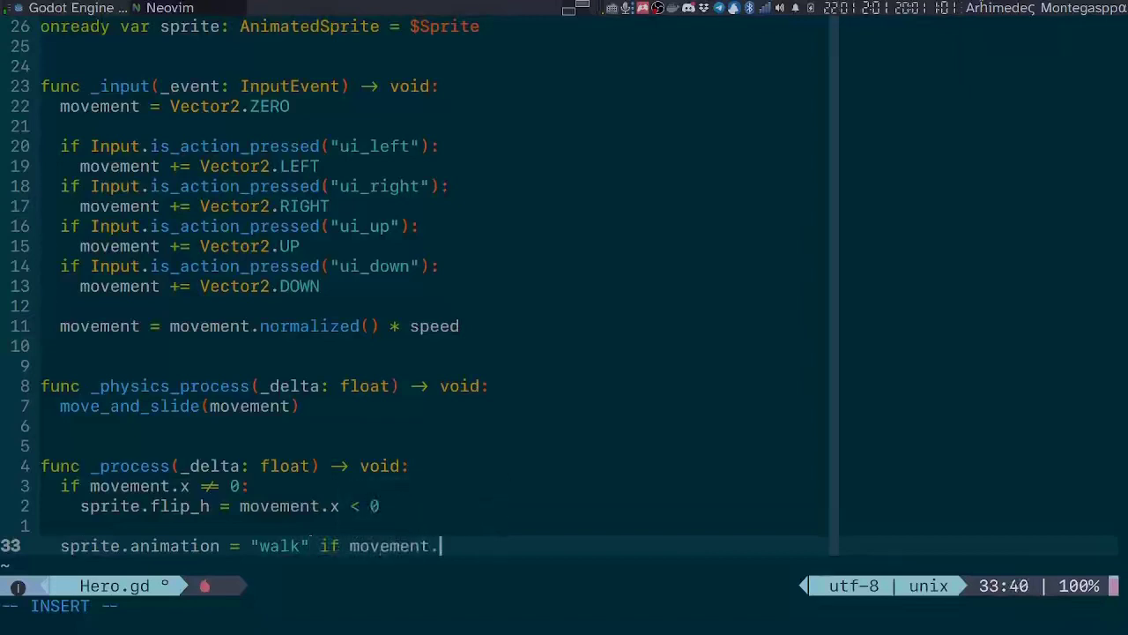
pyautogui.write('length_squared() ')
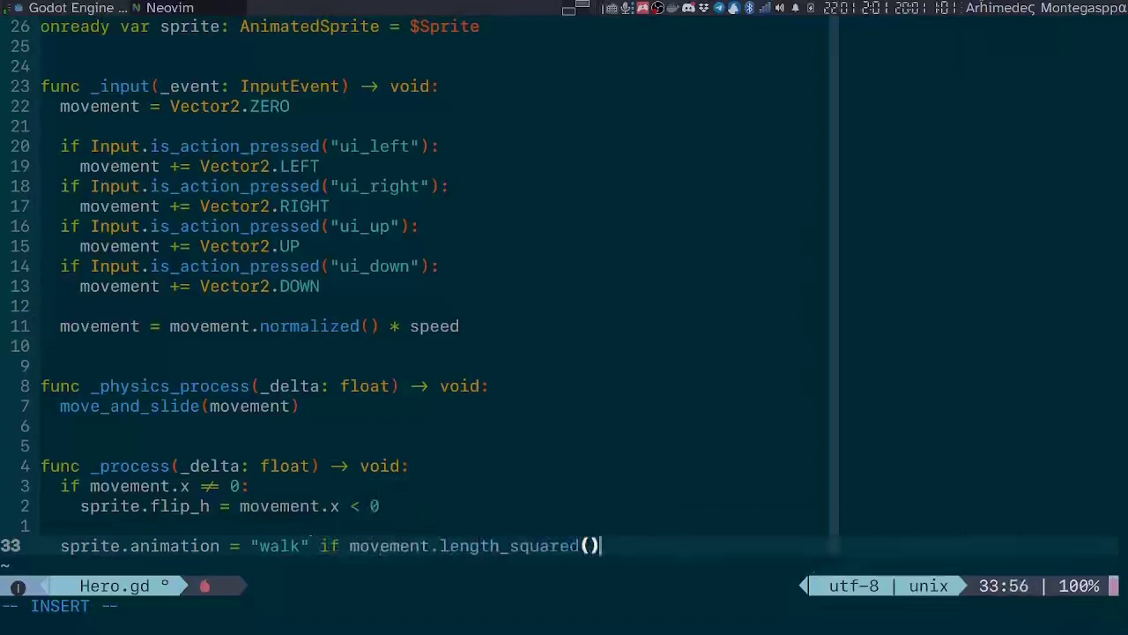
pyautogui.write('> 0 else "st')
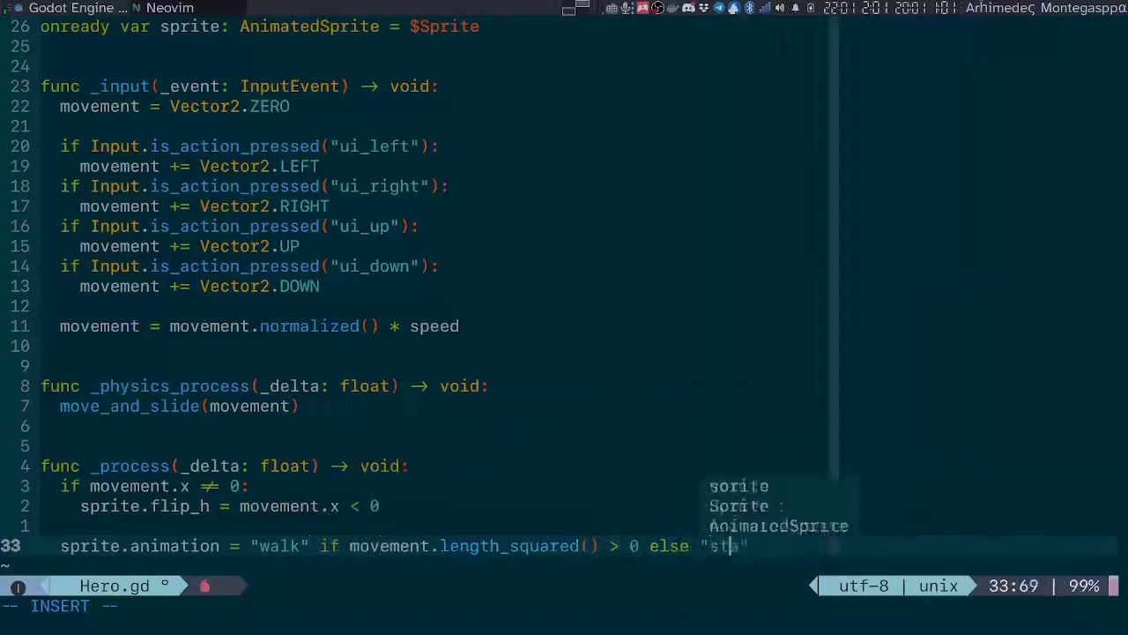
pyautogui.write('and')
pyautogui.press('Escape')
# Save Hero.gd with :w and return to Godot.
pyautogui.write(':w')
pyautogui.press('Return')
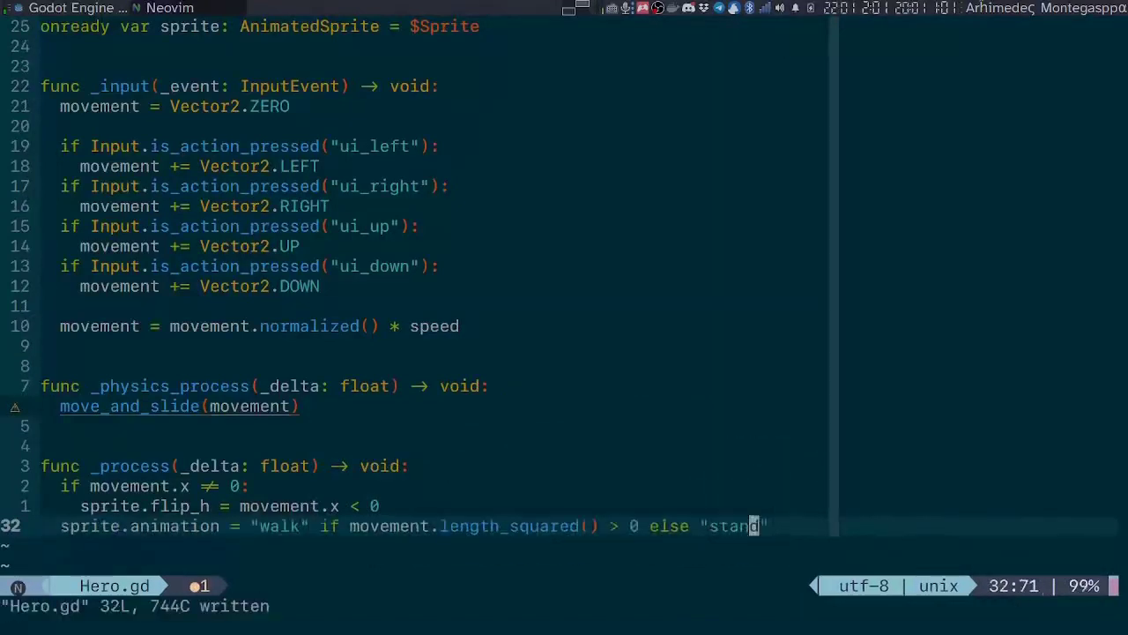
pyautogui.hotkey('alt', 'Tab')
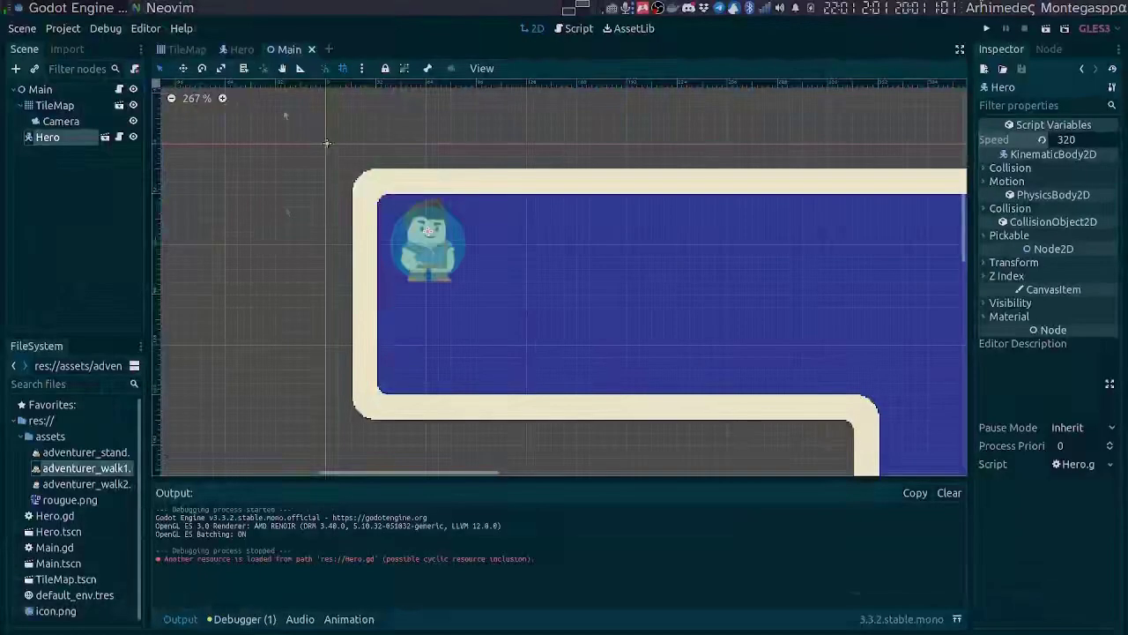
pyautogui.press('F5')
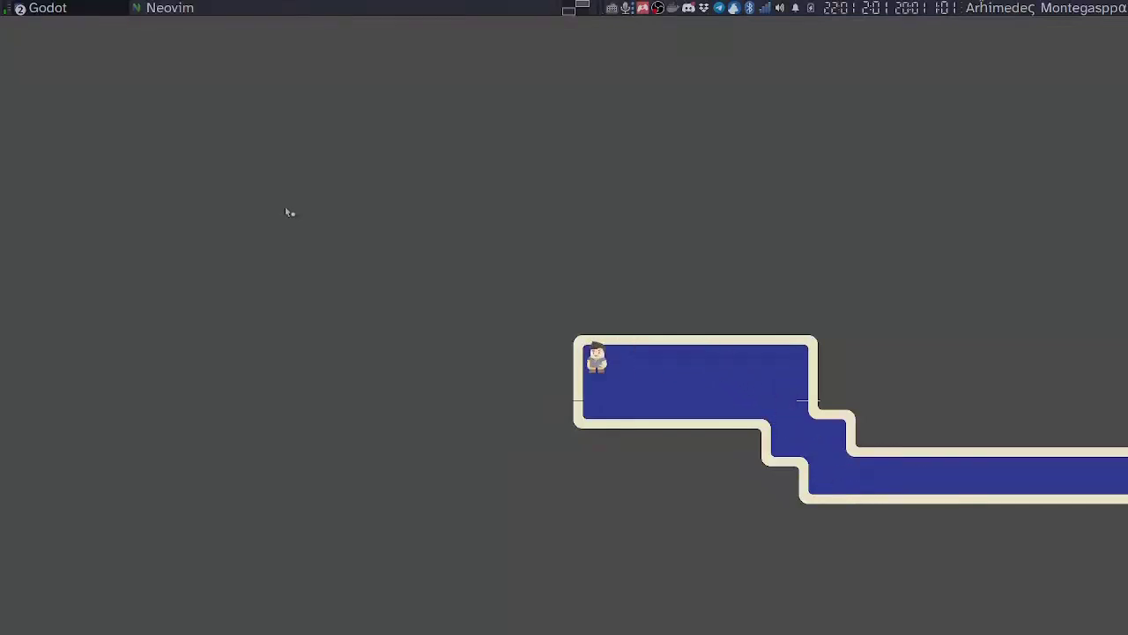
pyautogui.press('F8')
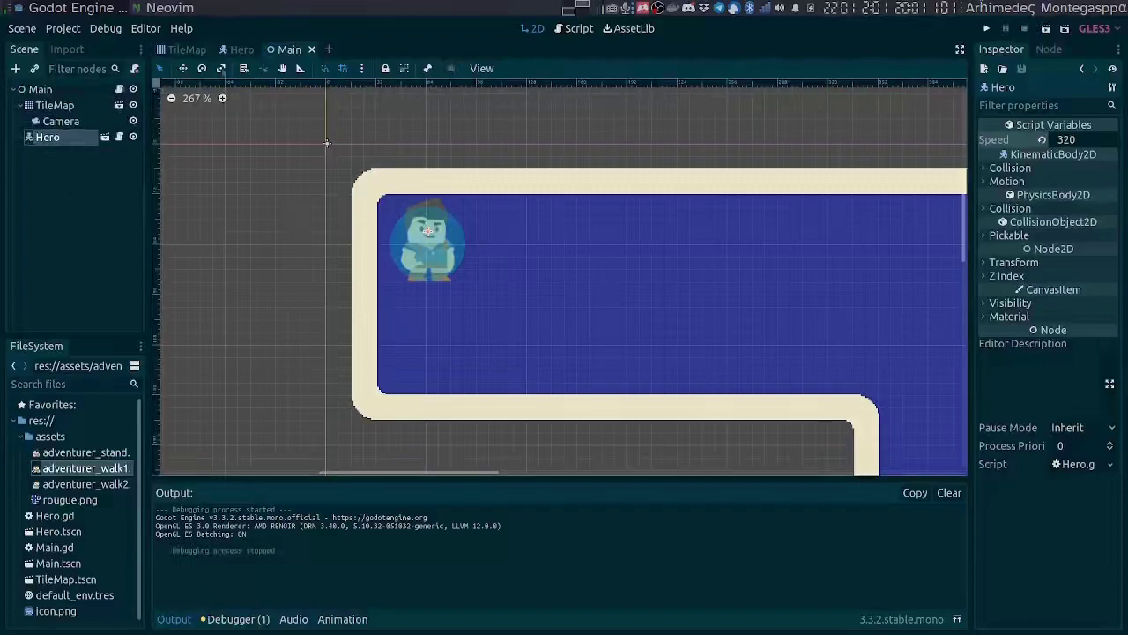
# Attach a new res://Main.gd script to the Main node and open it in Neovim.
pyautogui.click(39, 89)
pyautogui.click(134, 69)
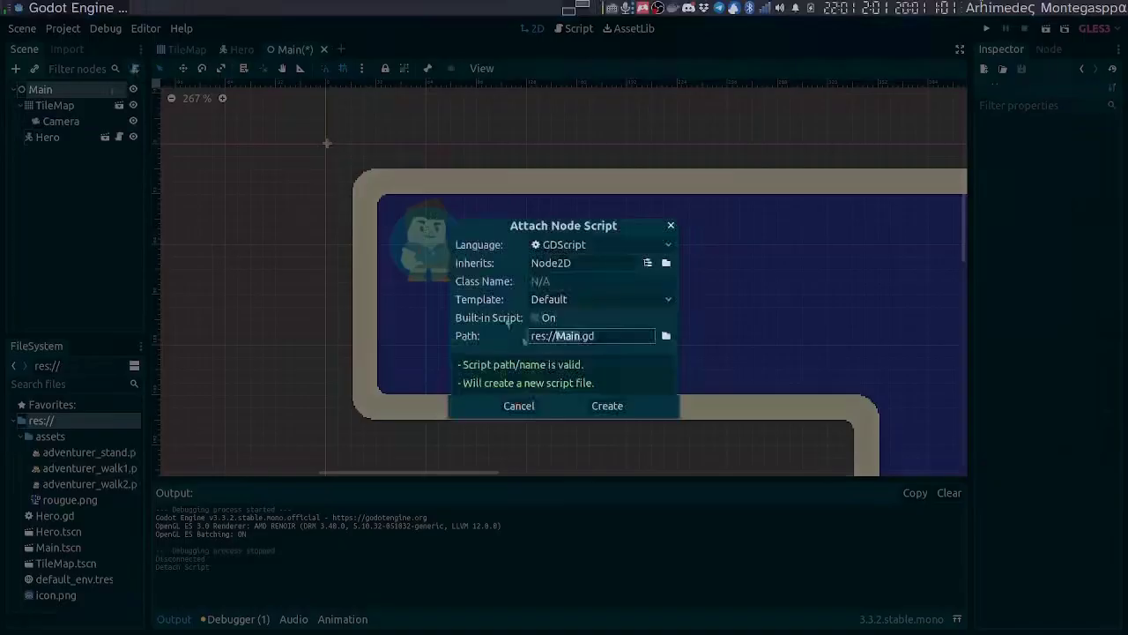
pyautogui.press('Return')
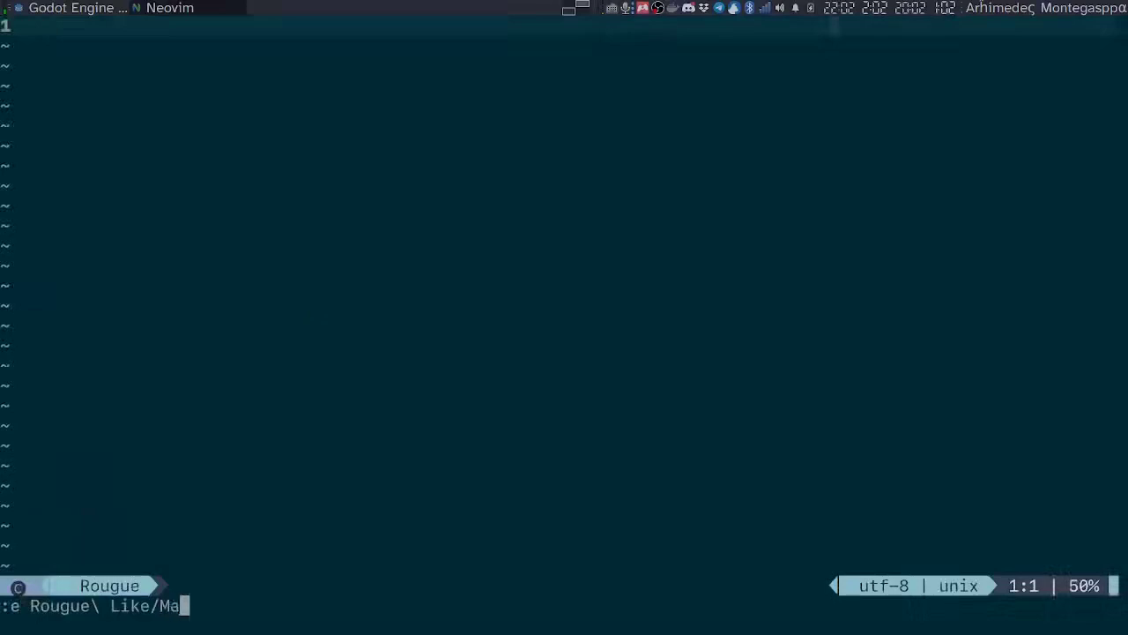
pyautogui.write('in.gd')
pyautogui.press('Return')
# Delete the template comment lines from Main.gd.
pyautogui.press('j')
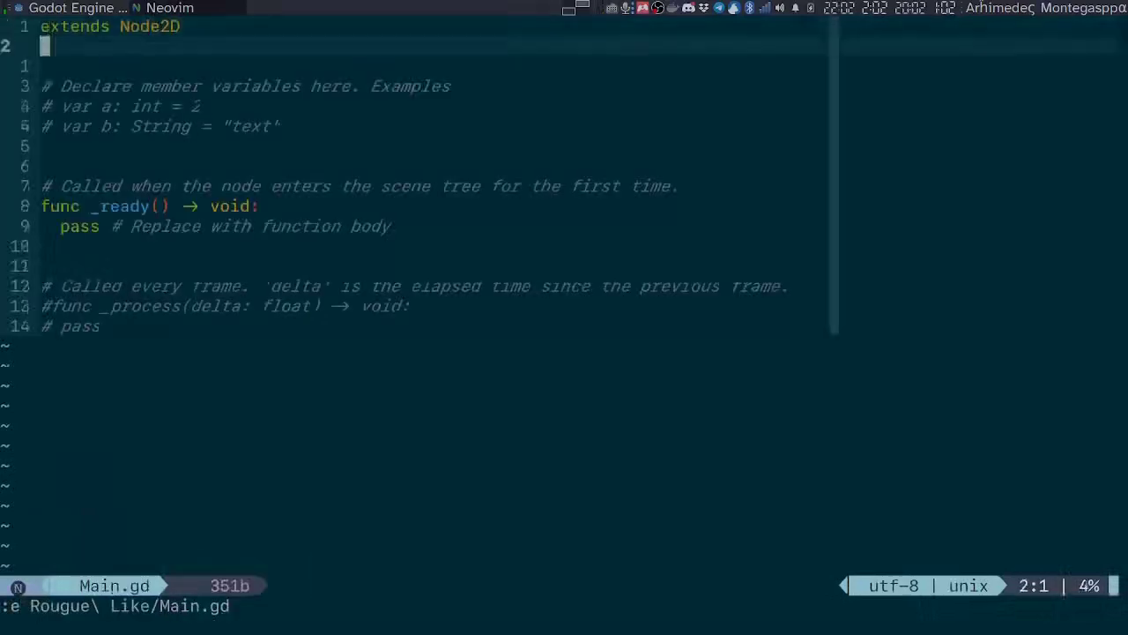
pyautogui.press('j')
pyautogui.press('j')
pyautogui.press('V')
pyautogui.press('j')
pyautogui.press('j')
pyautogui.press('j')
pyautogui.press('j')
pyautogui.press('j')
pyautogui.press('d')
pyautogui.press('k')
pyautogui.press('k')
# Begin declaring onready var hero: KinematicBody2D = $Hero below extends Node2D.
pyautogui.press('o')
pyautogui.press('Return')
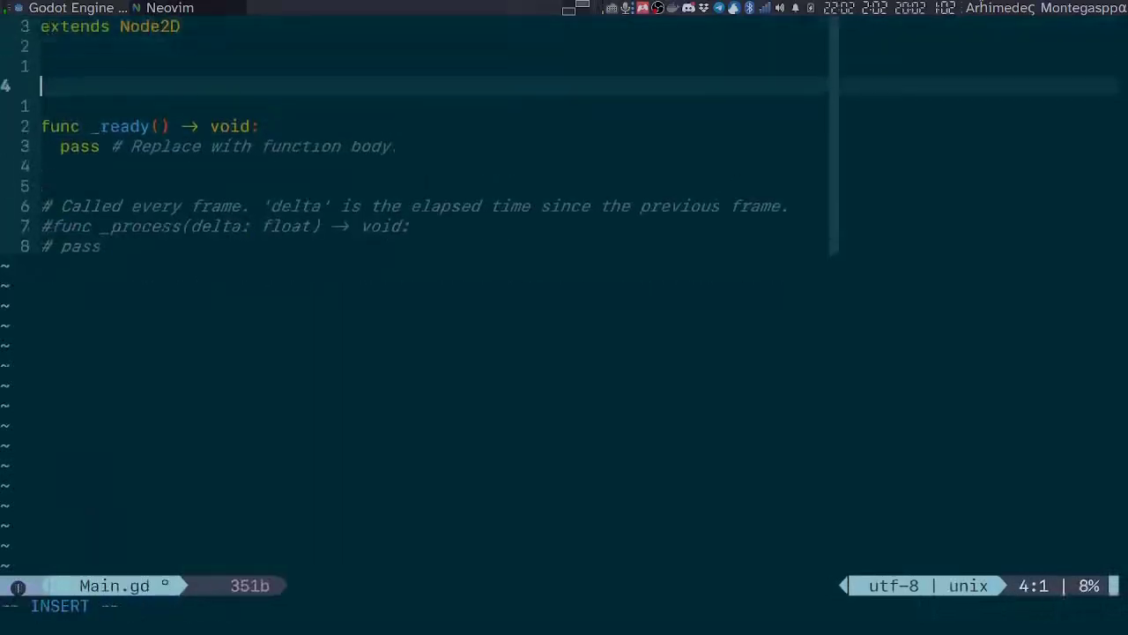
pyautogui.press('Up')
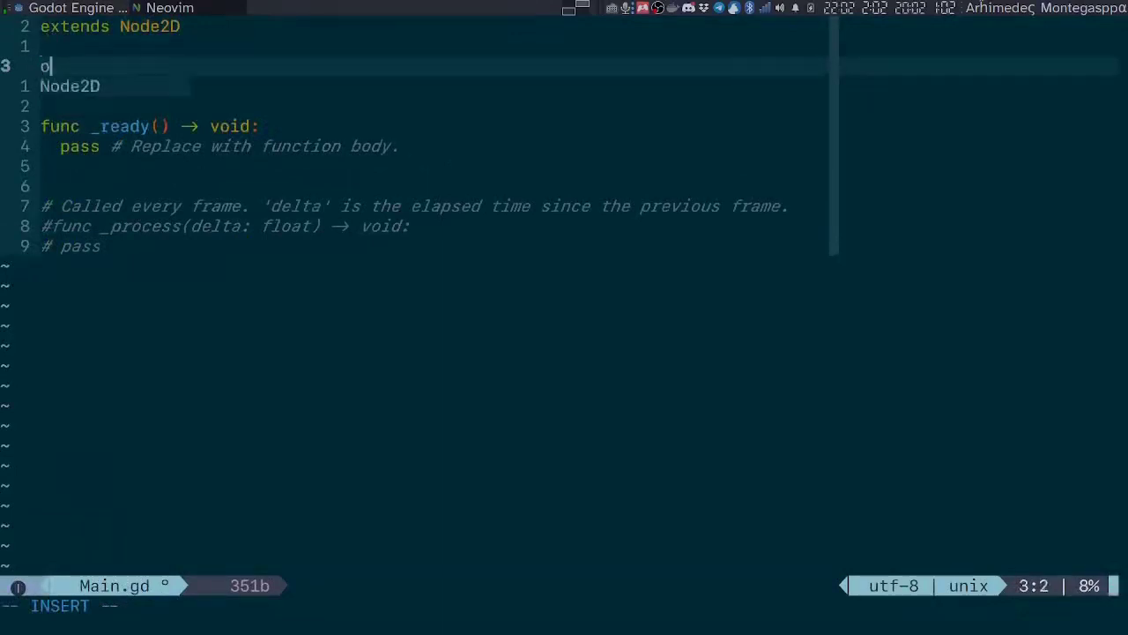
pyautogui.write('ready var ')
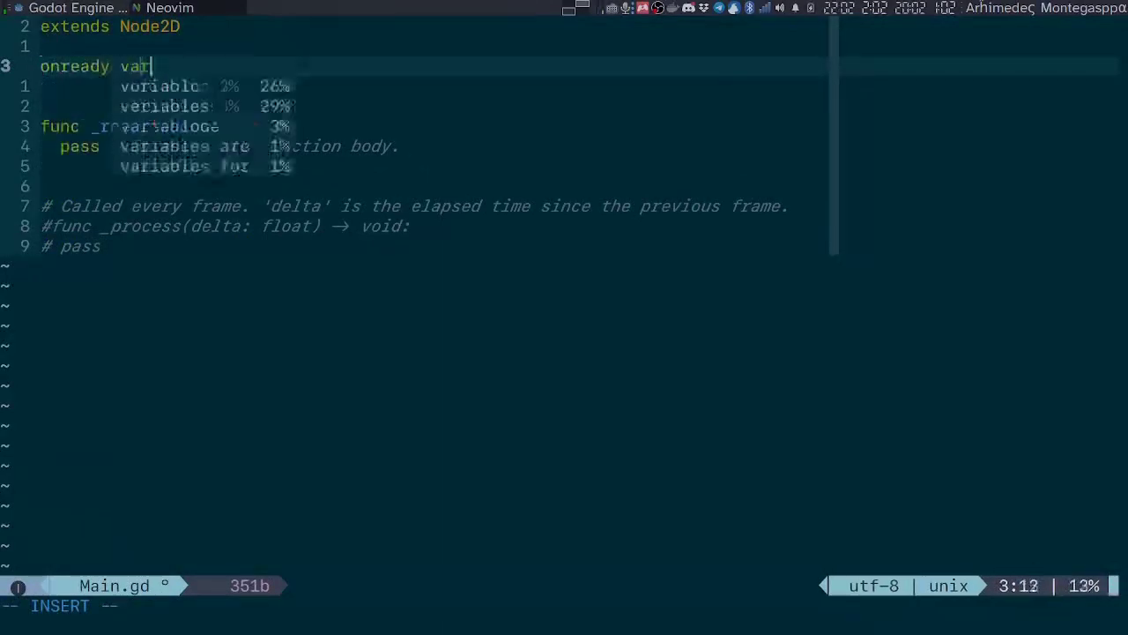
pyautogui.write('hero: ')
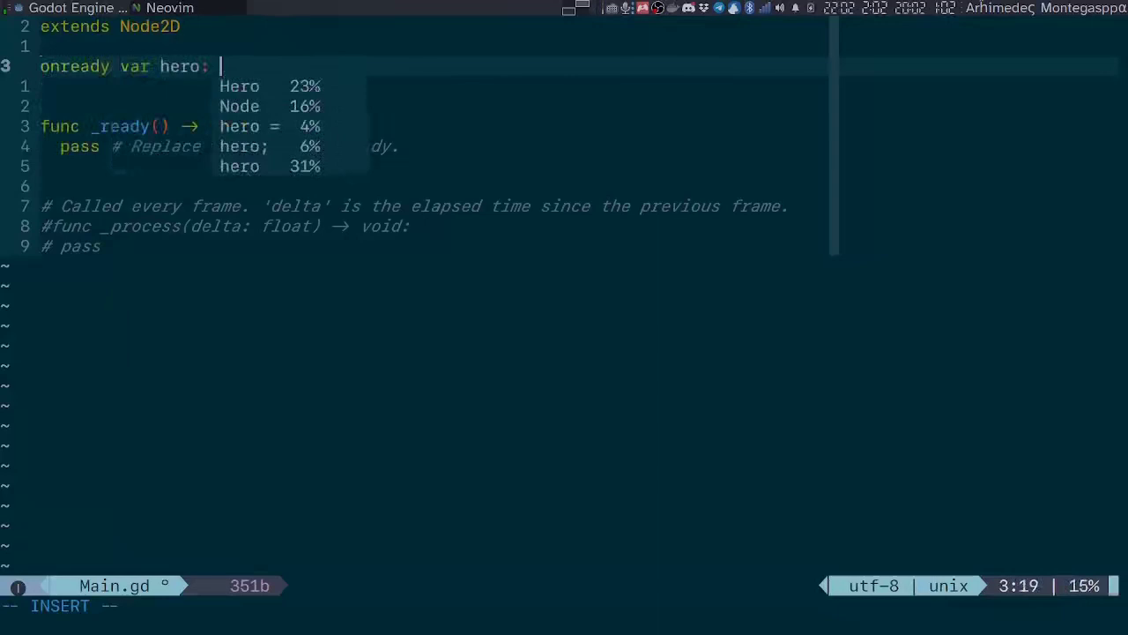
pyautogui.write('Kinematic')
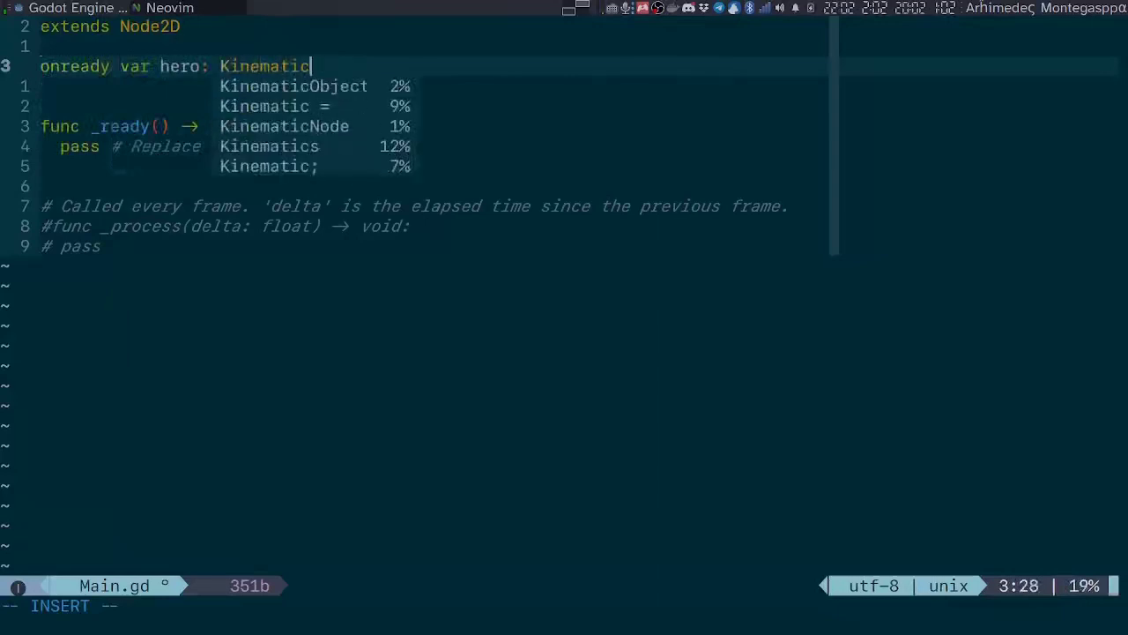
pyautogui.write('Body2D = $')
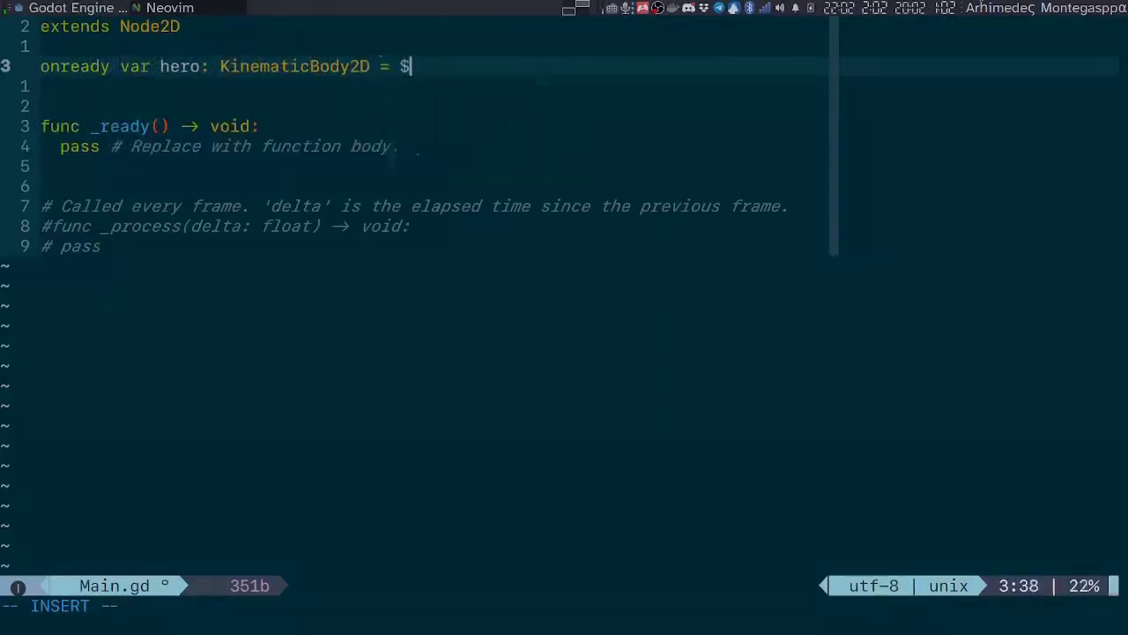
pyautogui.write('Hero')
# Finish the hero variable and delete the unused _ready and commented _process template functions.
pyautogui.press('Escape')
pyautogui.press('j')
pyautogui.press('j')
pyautogui.press('j')
pyautogui.press('j')
pyautogui.press('j')
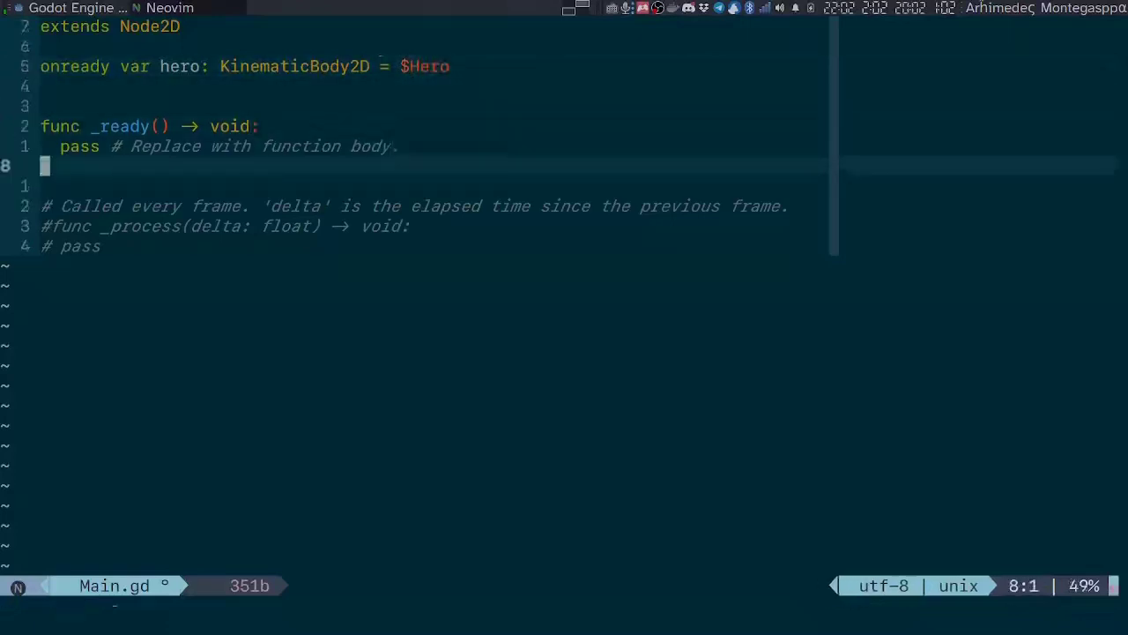
pyautogui.press('k')
pyautogui.press('k')
pyautogui.hotkey('shift', 'v')
pyautogui.hotkey('shift', 'g')
pyautogui.press('d')
pyautogui.press('i')
pyautogui.press('BackSpace')
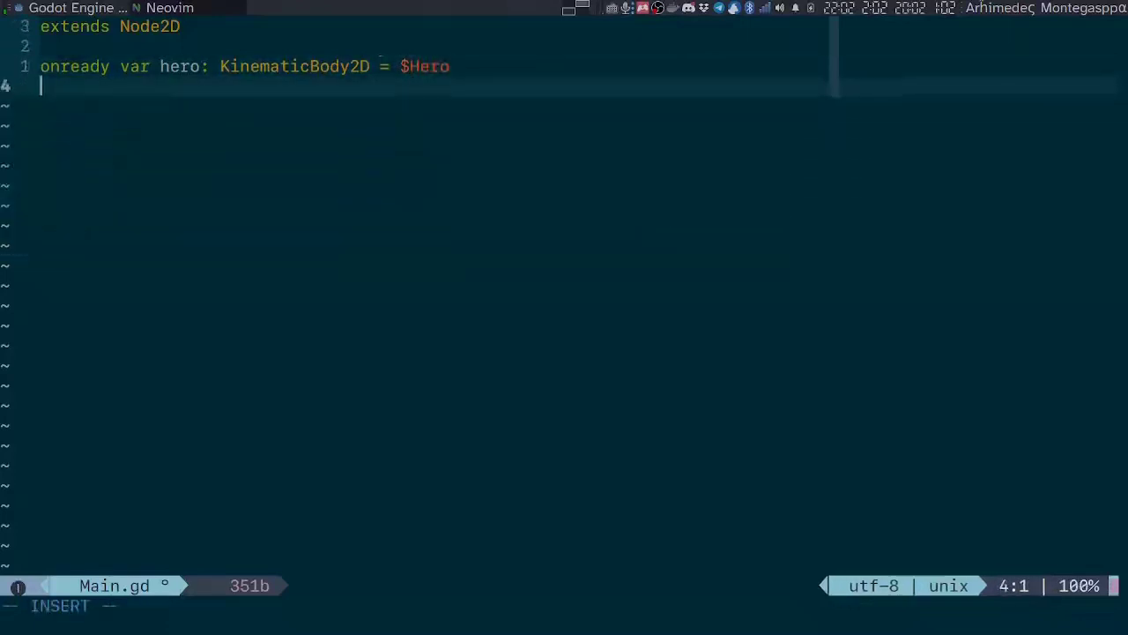
# Add 'onready var camera: Camera2D = $Camera' above the hero variable.
pyautogui.press('Up')
pyautogui.press('Up')
pyautogui.press('Return')
pyautogui.write('onready ')
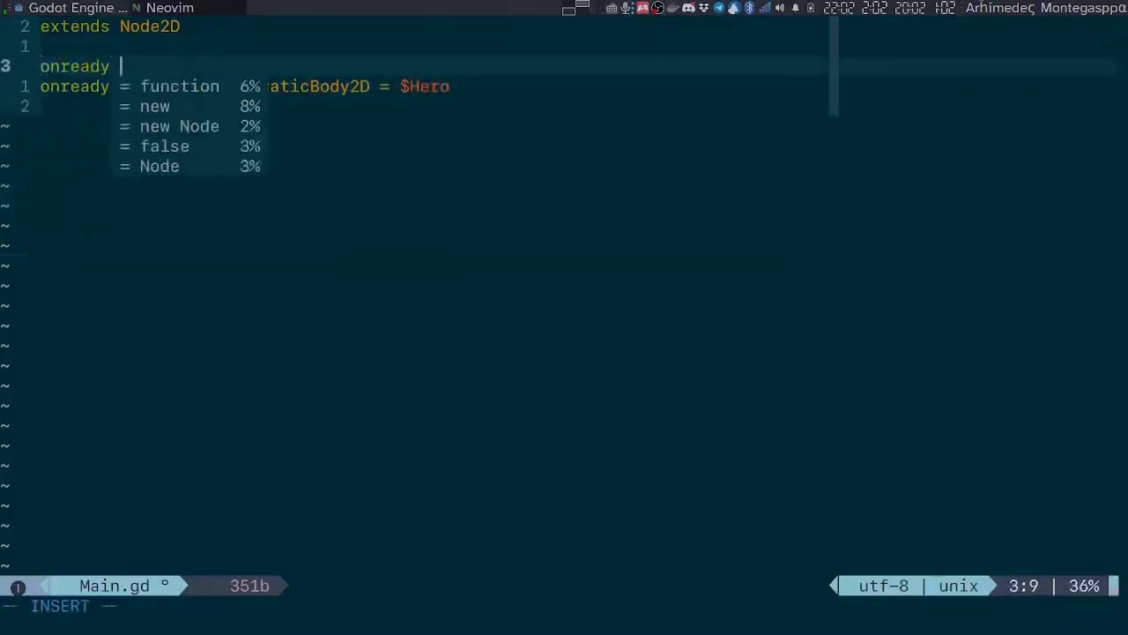
pyautogui.write('var camera: ')
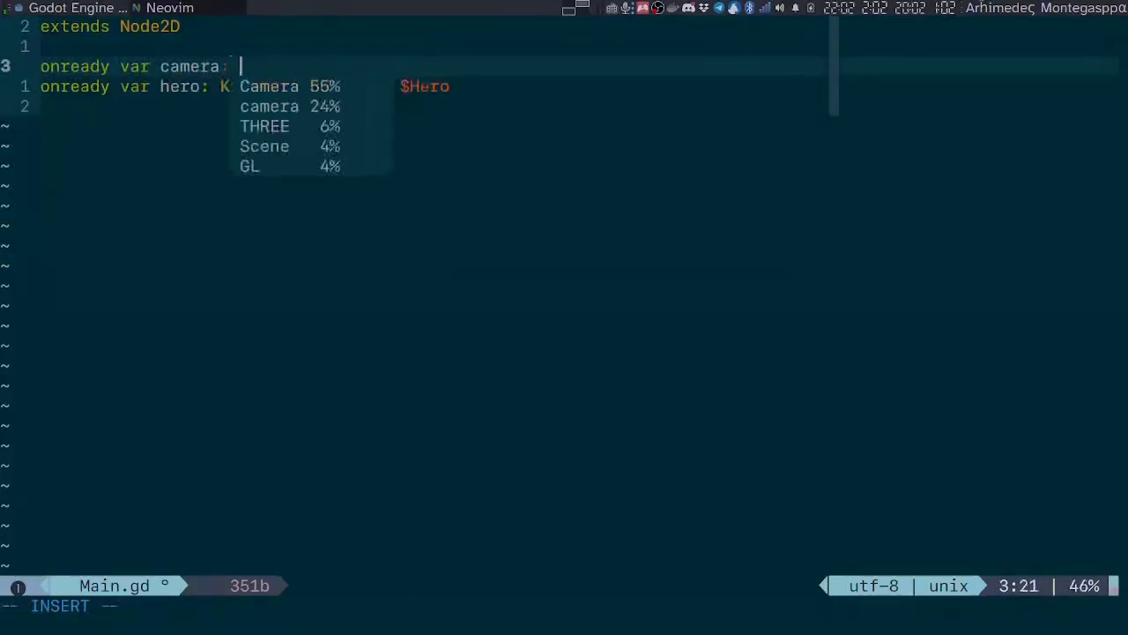
pyautogui.write('Camera2D = $Cam')
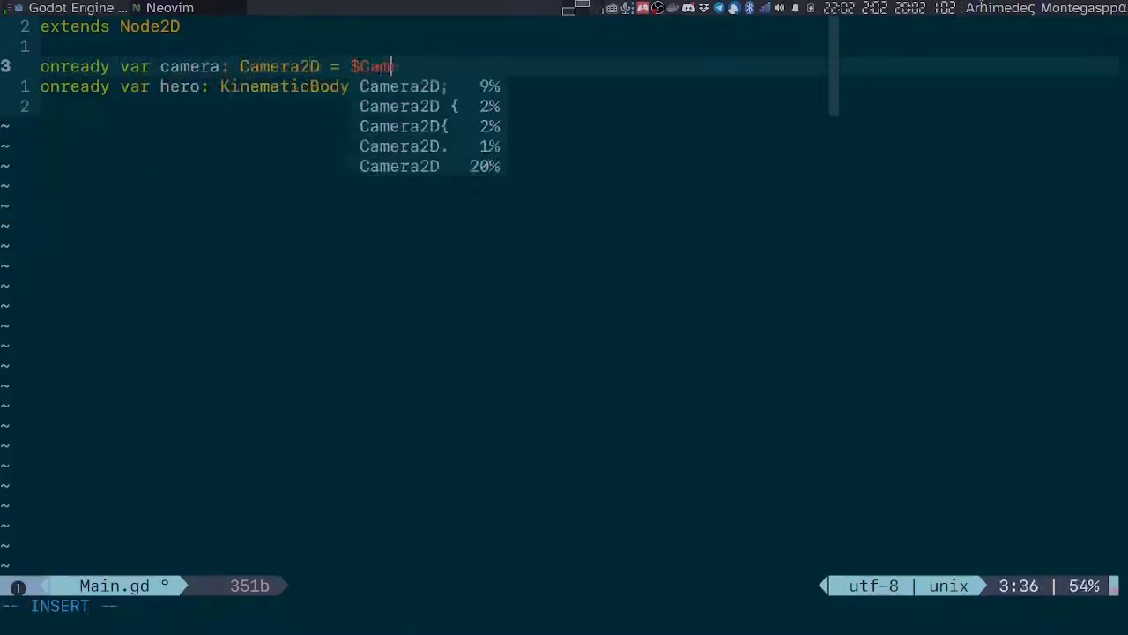
pyautogui.write('era')
pyautogui.press('Escape')
pyautogui.press('j')
# Declare 'func _input(_event: InputEvent) -> void:' below the variable declarations.
pyautogui.press('o')
pyautogui.press('Return')
pyautogui.press('Return')
pyautogui.write('func _')
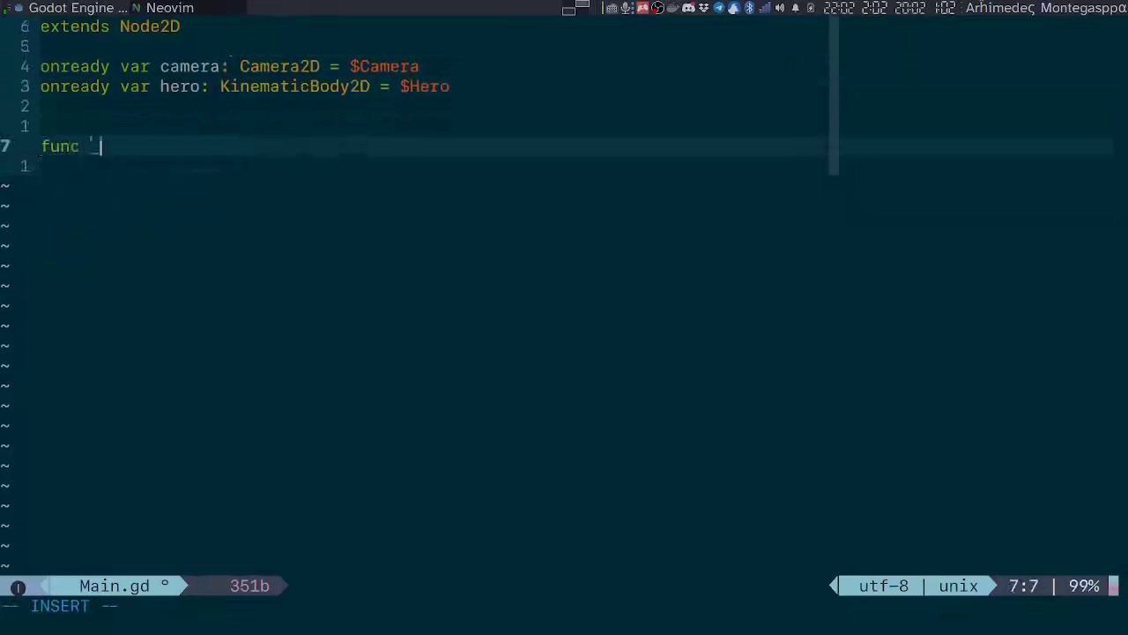
pyautogui.write('input(_event')
pyautogui.press('Tab')
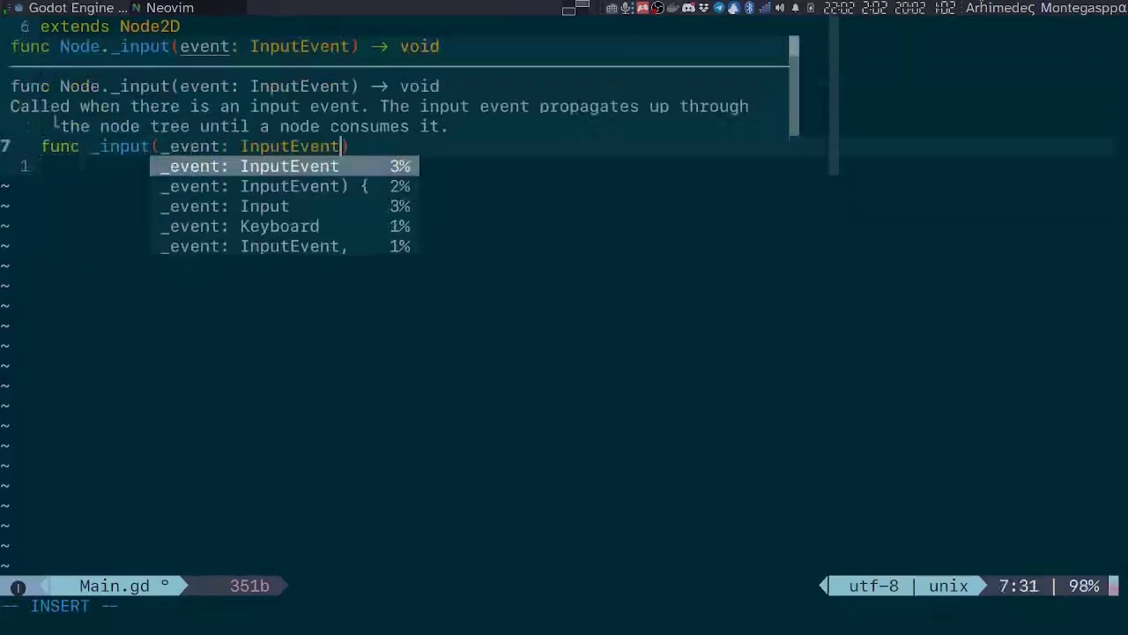
pyautogui.write(') -> void:')
pyautogui.press('Return')
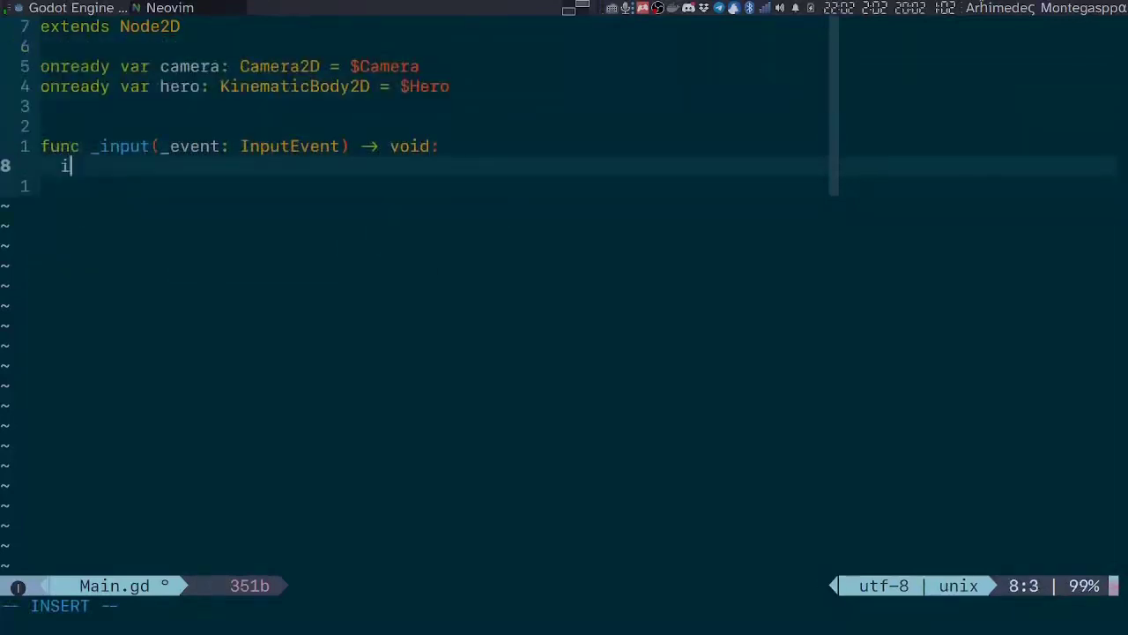
# Make _input call get_tree().quit() when ui_cancel is just pressed.
pyautogui.write('if Input.is')
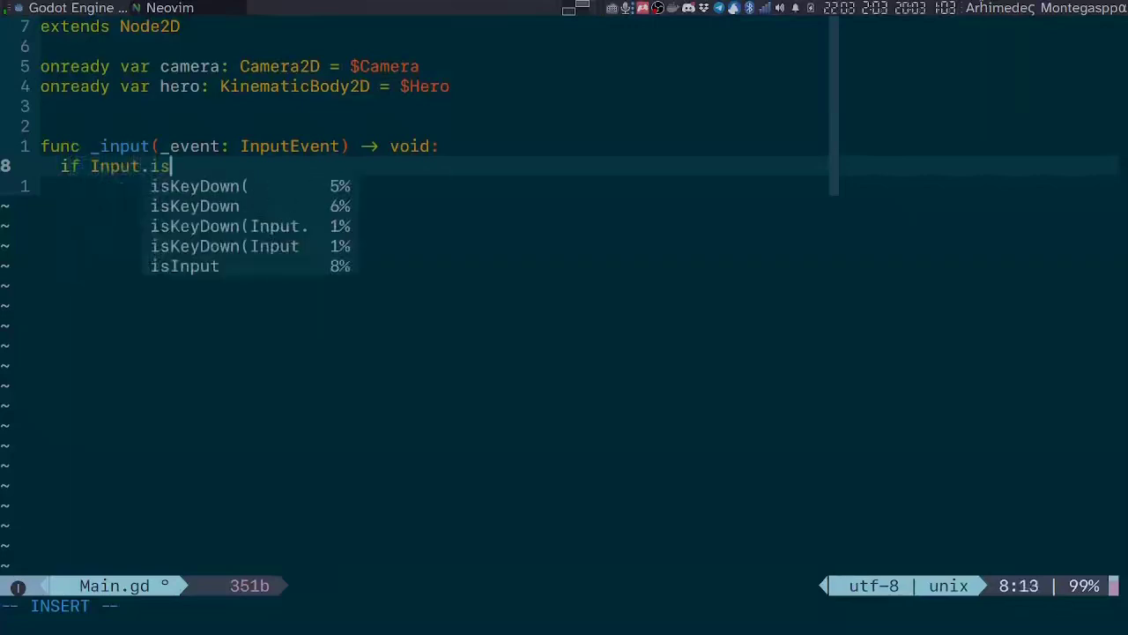
pyautogui.write('_action')
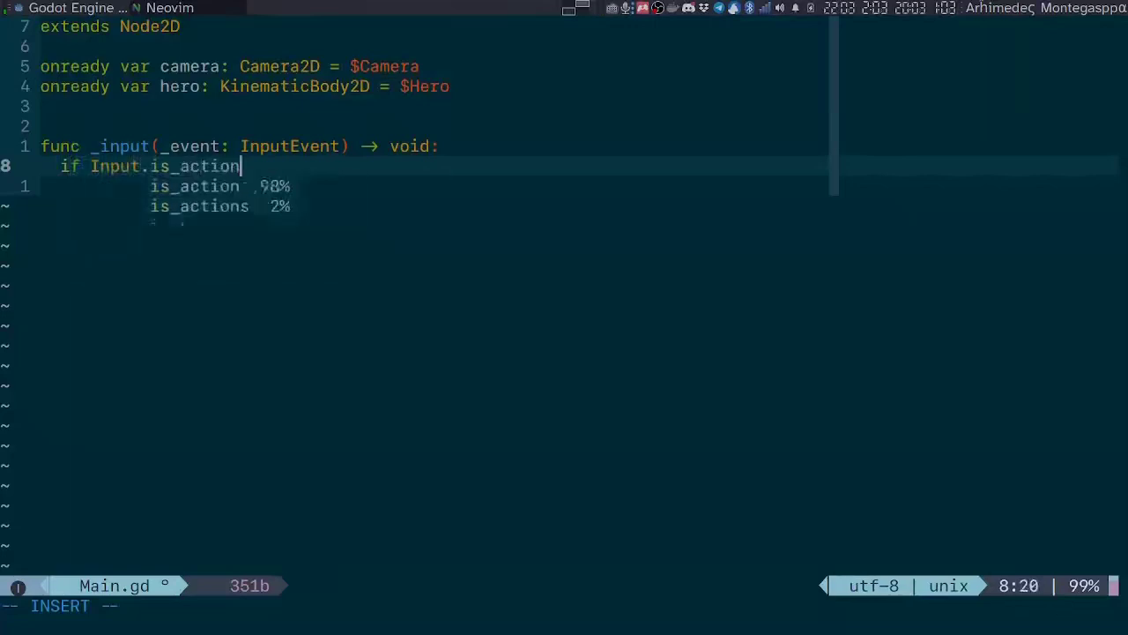
pyautogui.write('_jus')
pyautogui.press('Tab')
pyautogui.press('Tab')
pyautogui.press('Tab')
pyautogui.write('"u')
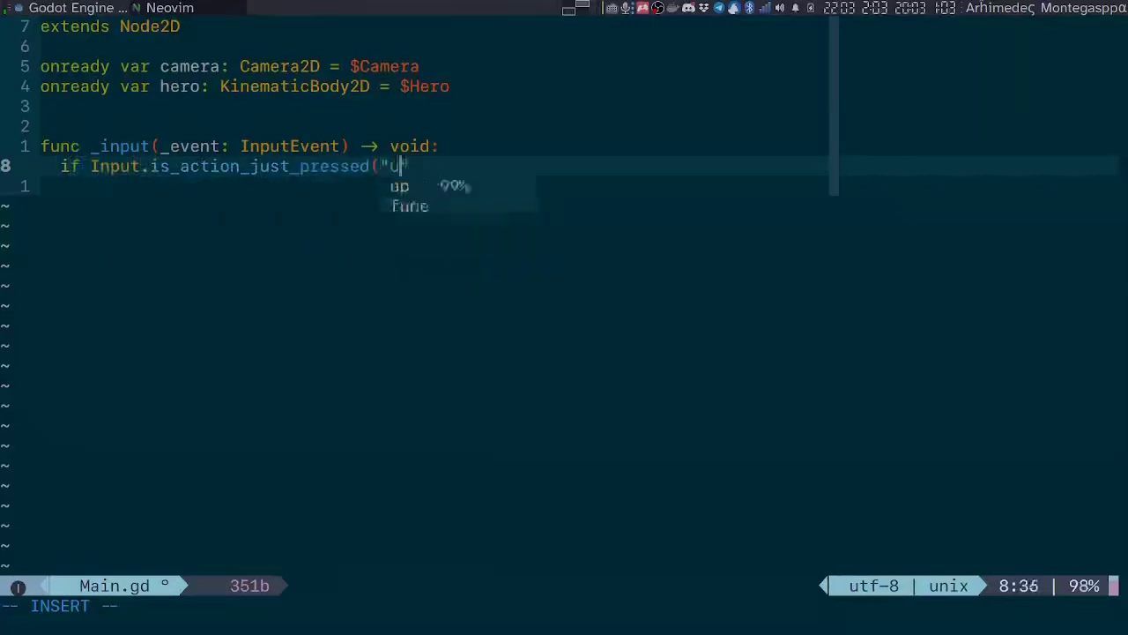
pyautogui.write('i_cancel"):')
pyautogui.press('Return')
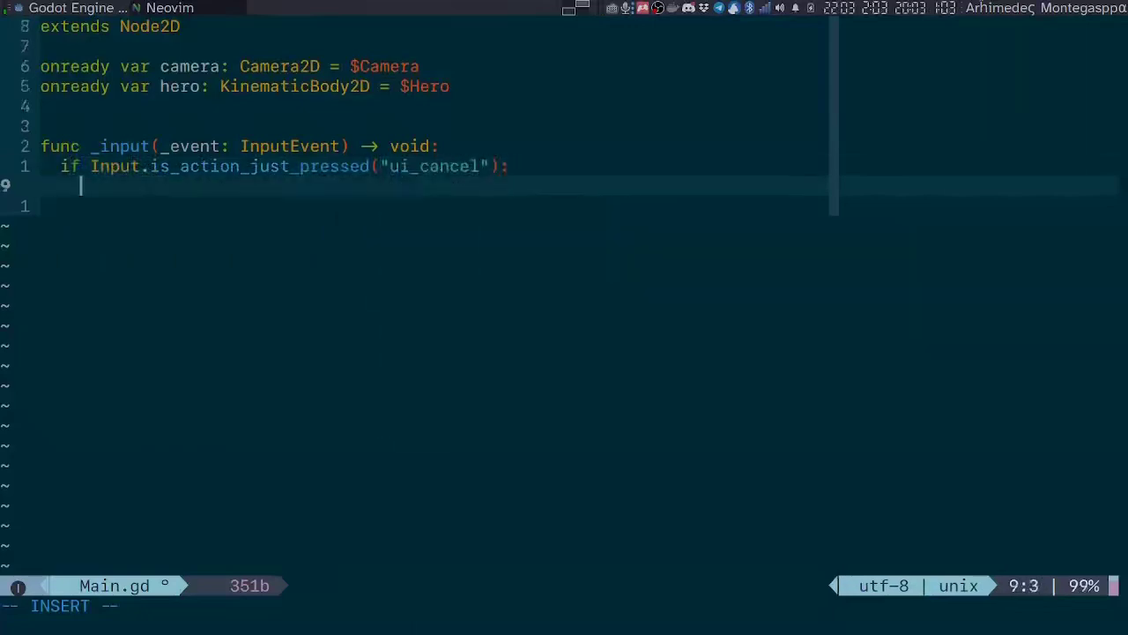
pyautogui.write('get_tree')
pyautogui.press('Tab')
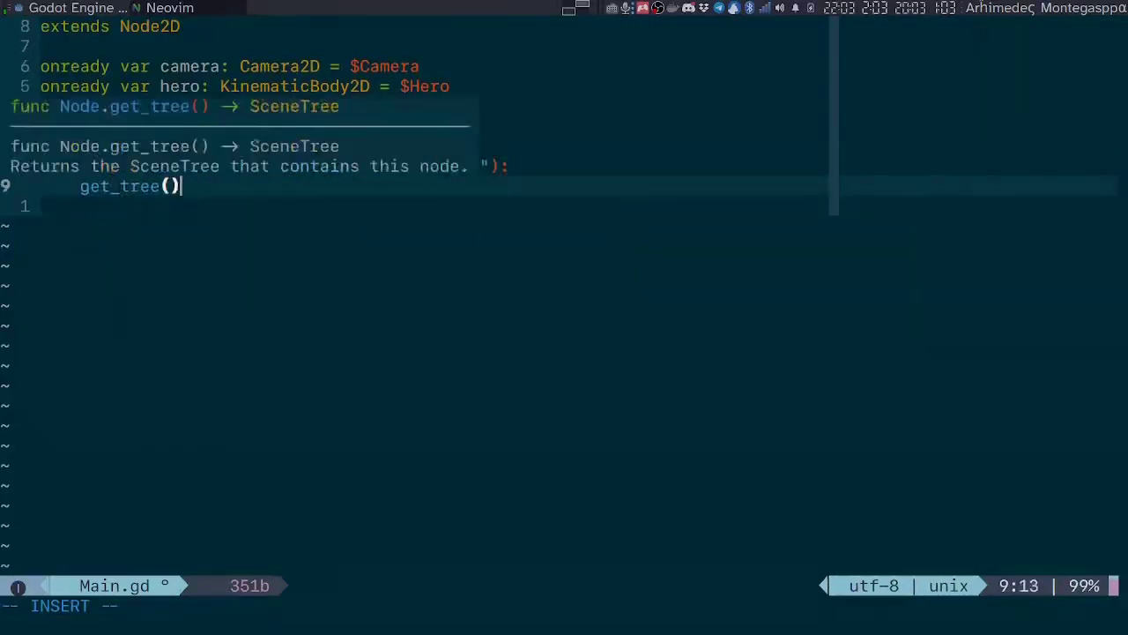
pyautogui.write('.quit(')
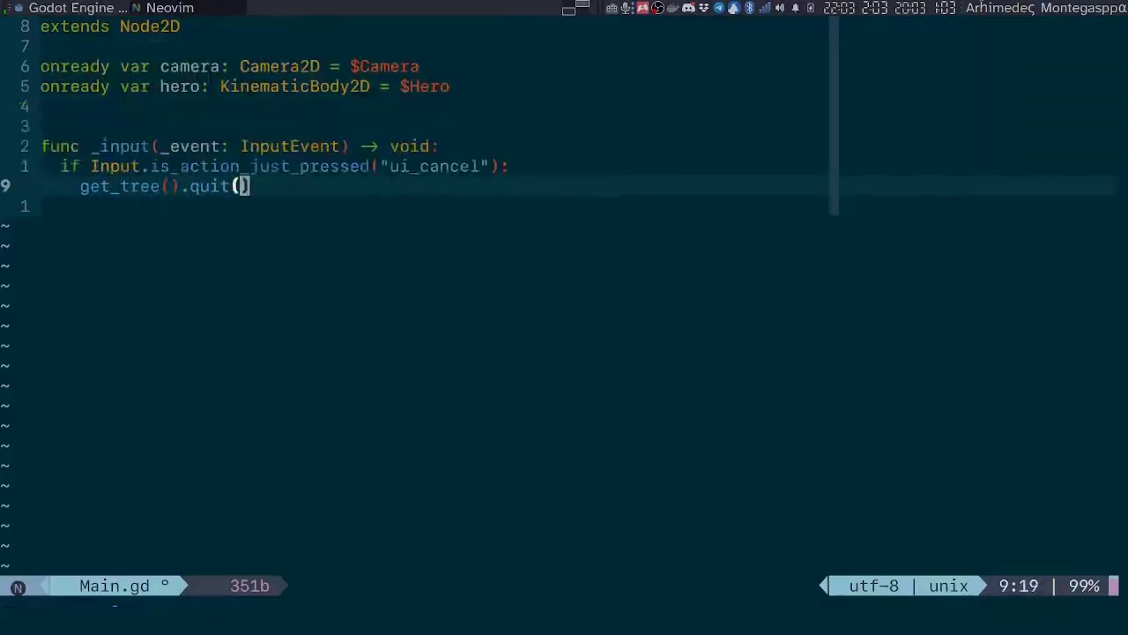
pyautogui.write(')')
pyautogui.press('Escape')
# Add a blank spacer line at the end of the script for a new function.
pyautogui.press('k')
pyautogui.press('k')
pyautogui.press('G')
pyautogui.press('o')
pyautogui.press('Return')
pyautogui.write('func')
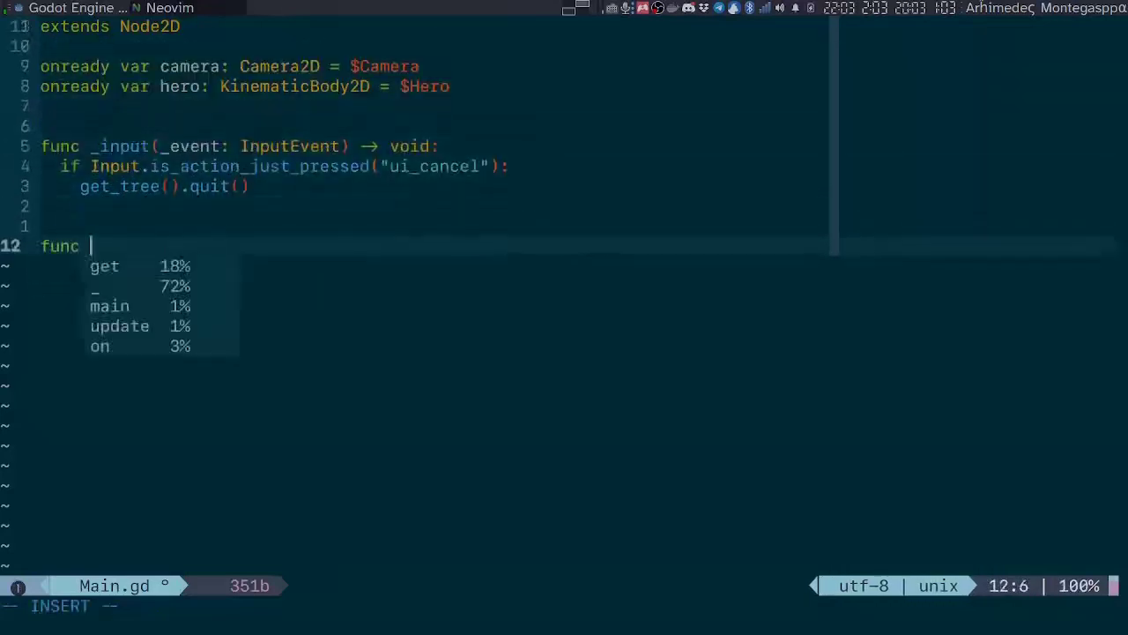
# Write the _process(delta: float) -> void: signature and add 'export var smoth: float' under extends Node2D.
pyautogui.write('_process')
pyautogui.write('(de')
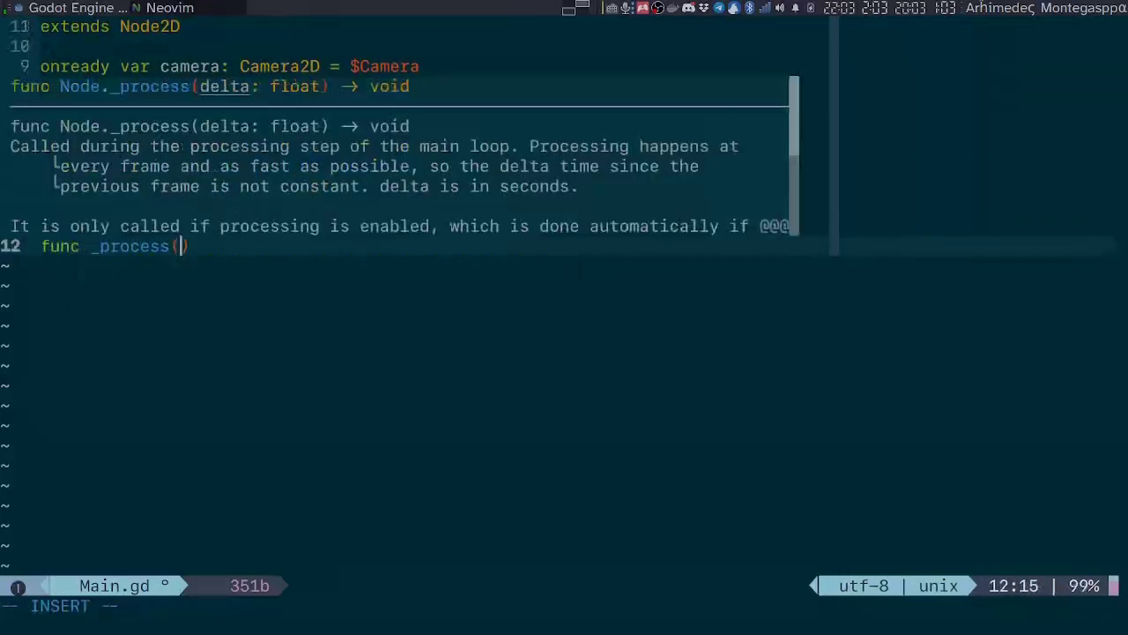
pyautogui.write('lta:')
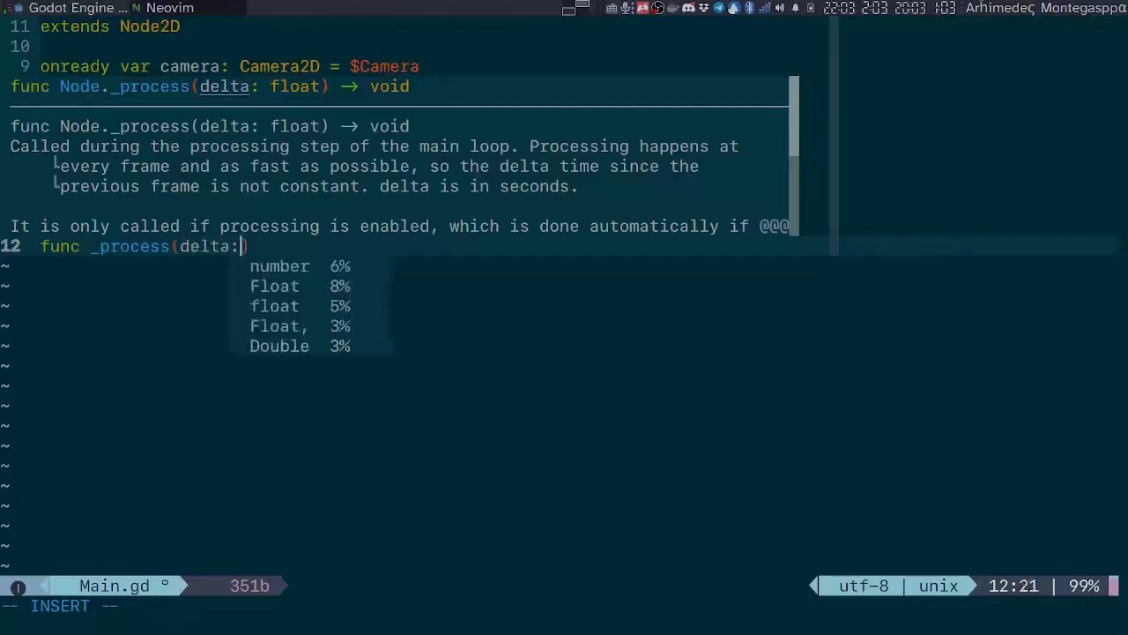
pyautogui.write(' float')
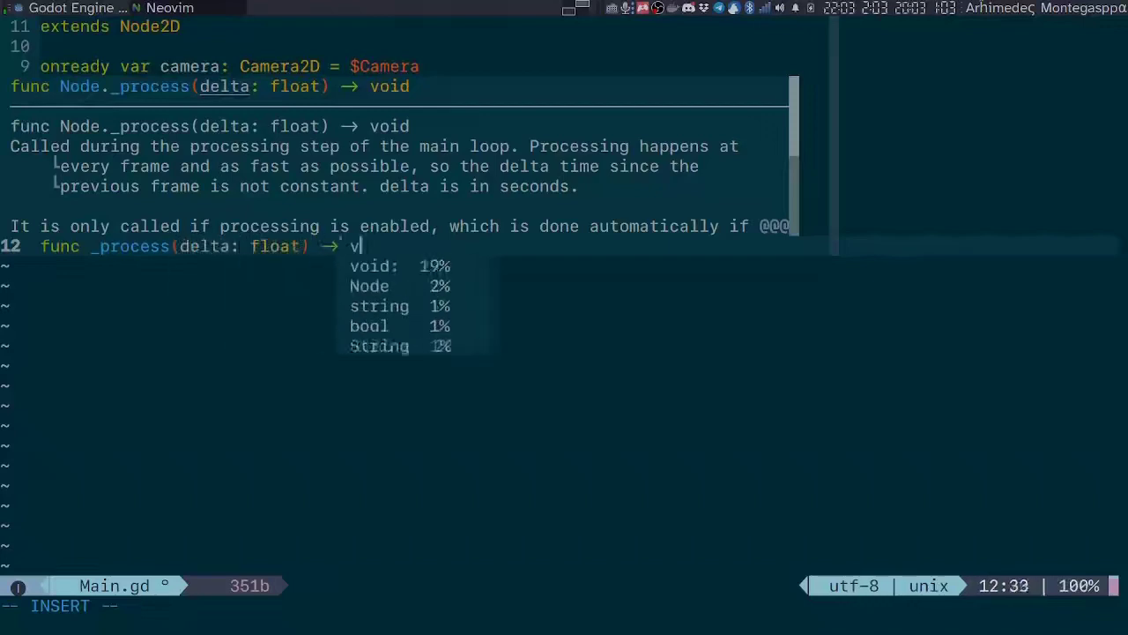
pyautogui.write(') -> void:')
pyautogui.press('Return')
pyautogui.write('pass')
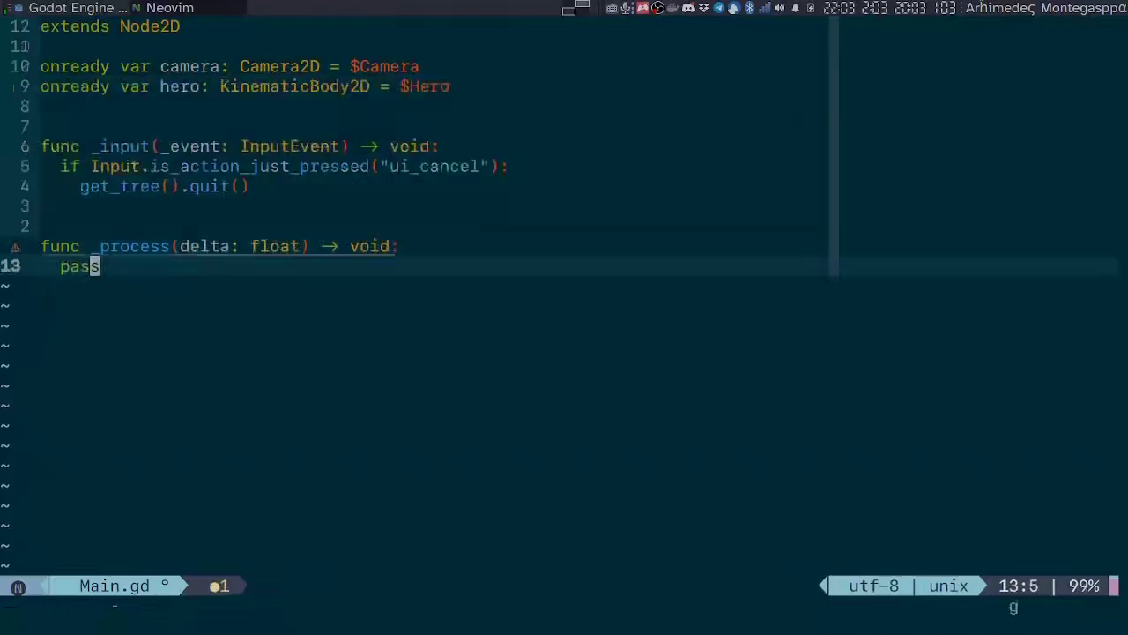
pyautogui.press('g')
pyautogui.press('o')
pyautogui.press('Return')
pyautogui.write('export ')
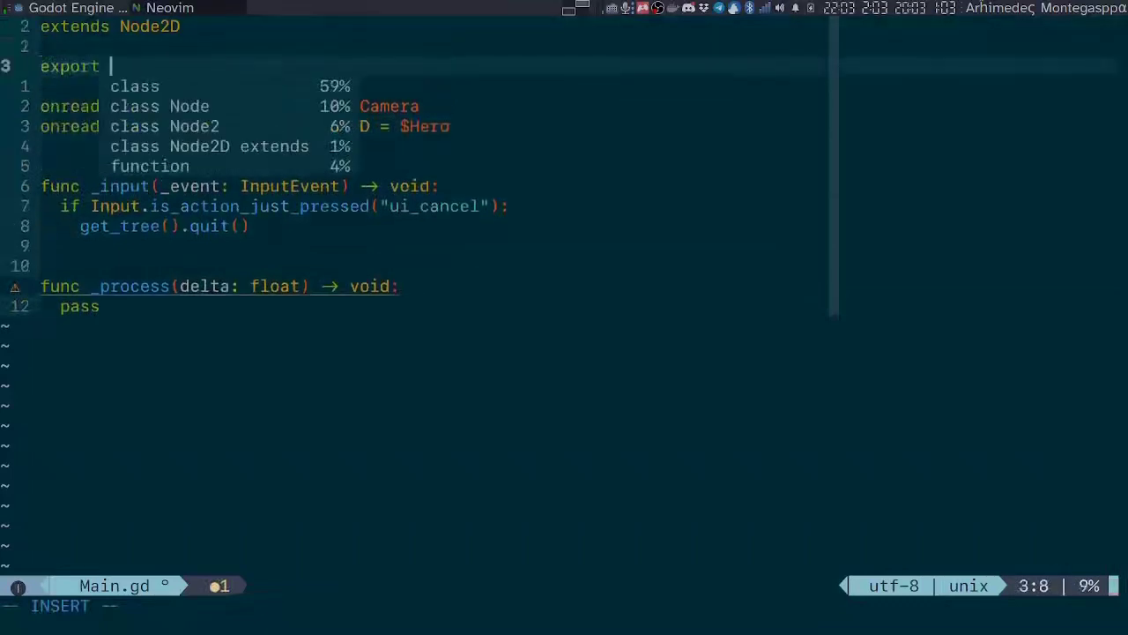
pyautogui.write('var smoth: float')
pyautogui.press('Down')
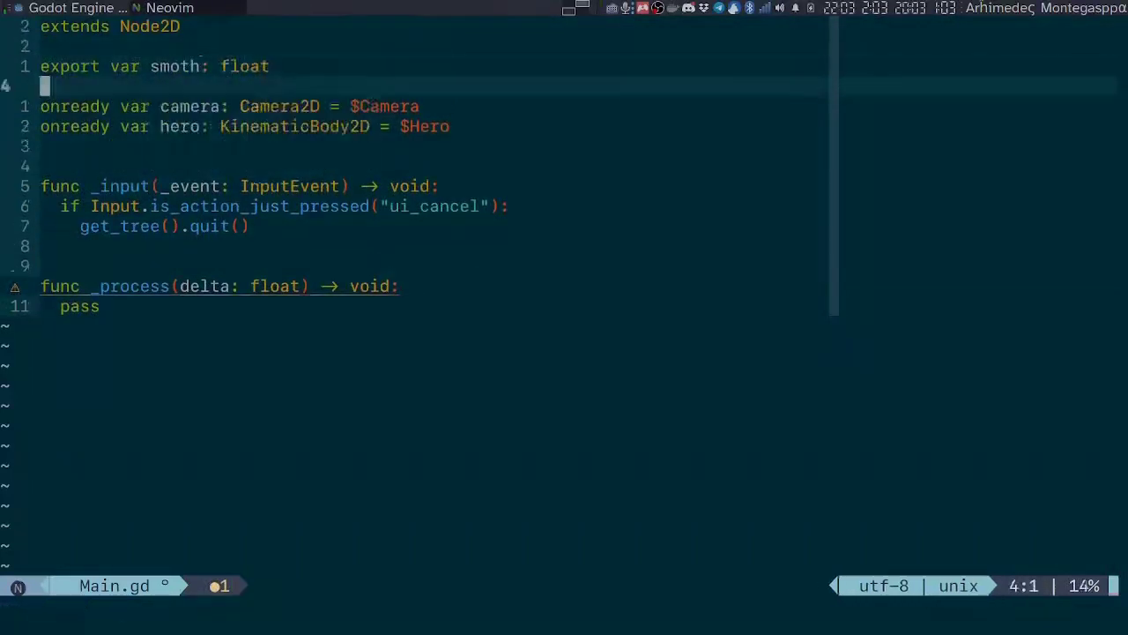
# Replace pass with the camera easing toward the hero by smooth * delta, fixing the 'smoth' typo.
pyautogui.press('Down')
pyautogui.press('Down')
pyautogui.press('Down')
pyautogui.press('Down')
pyautogui.press('Down')
pyautogui.press('Down')
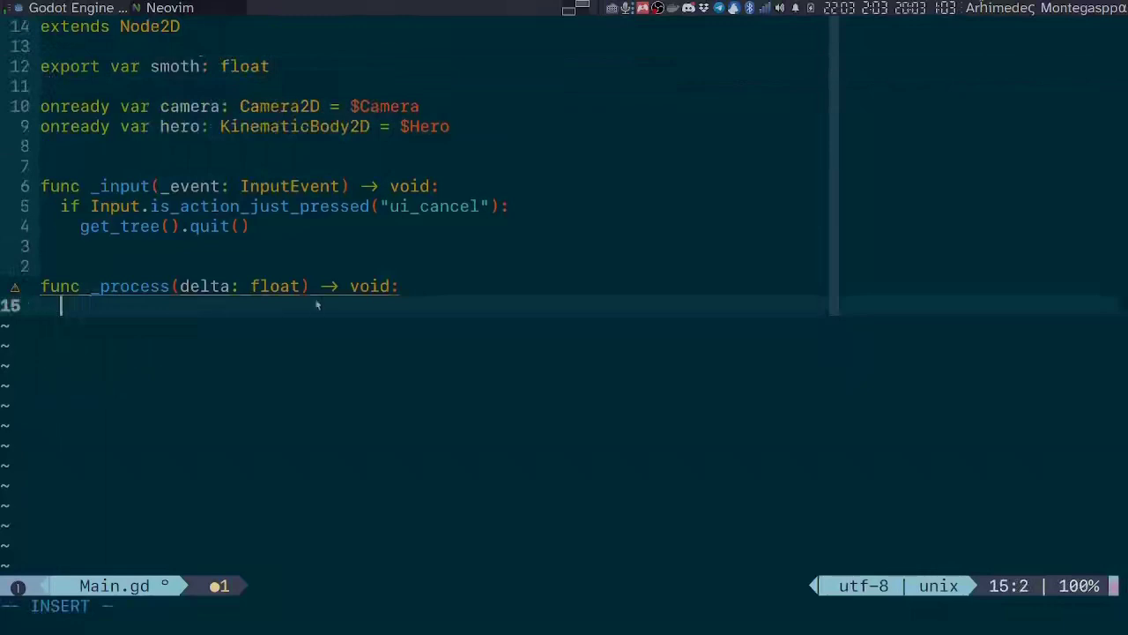
pyautogui.write('mera.global_p')
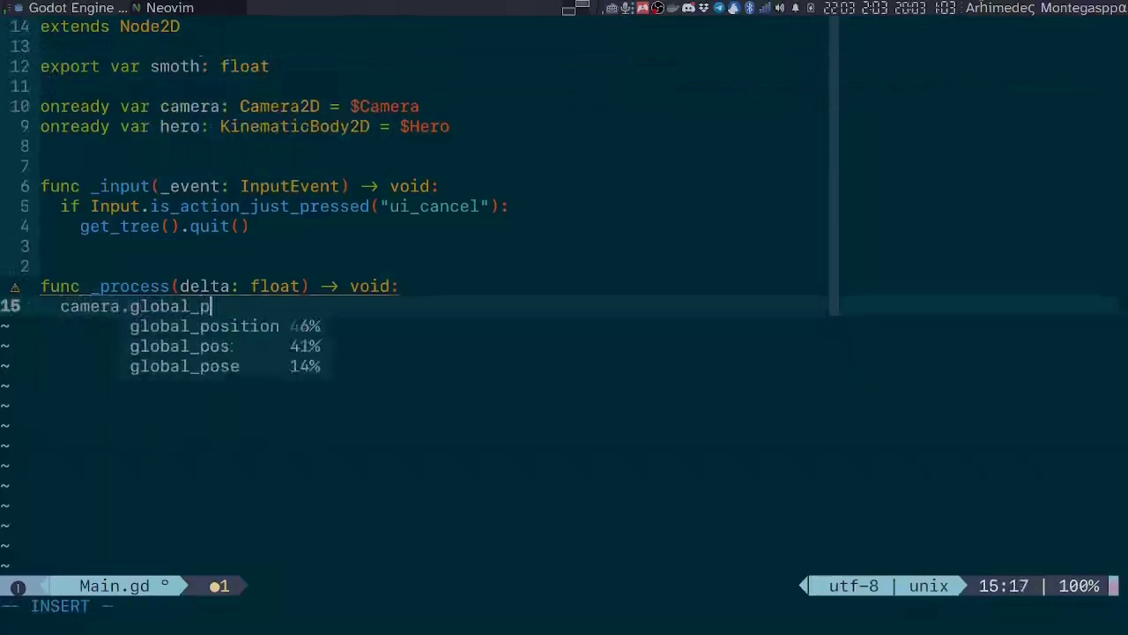
pyautogui.write('osition += (')
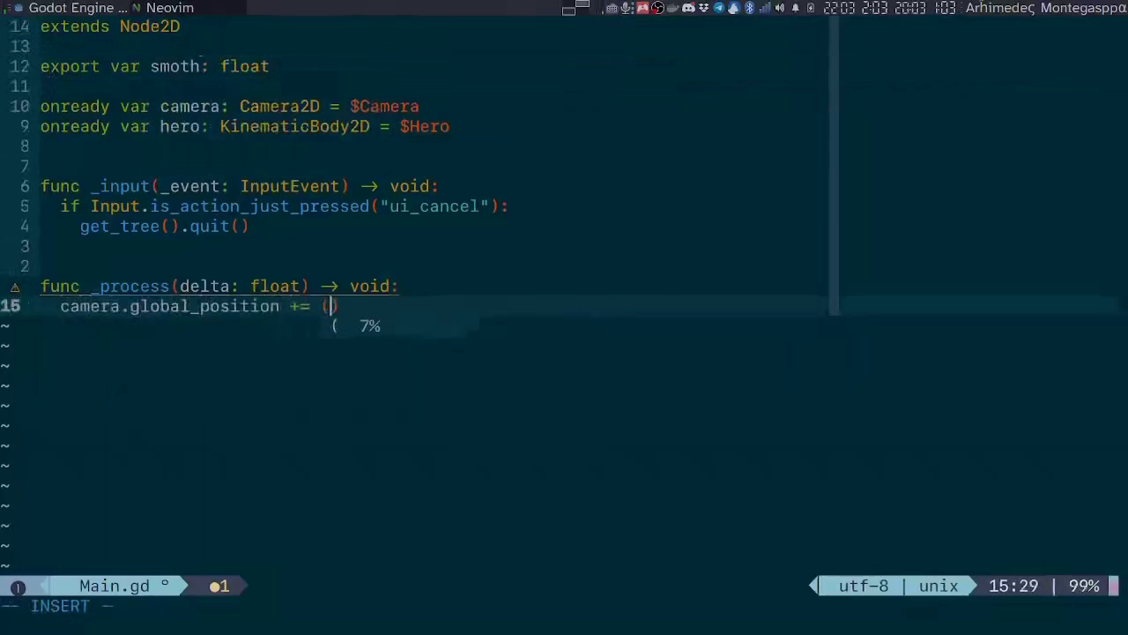
pyautogui.write('hero.gl')
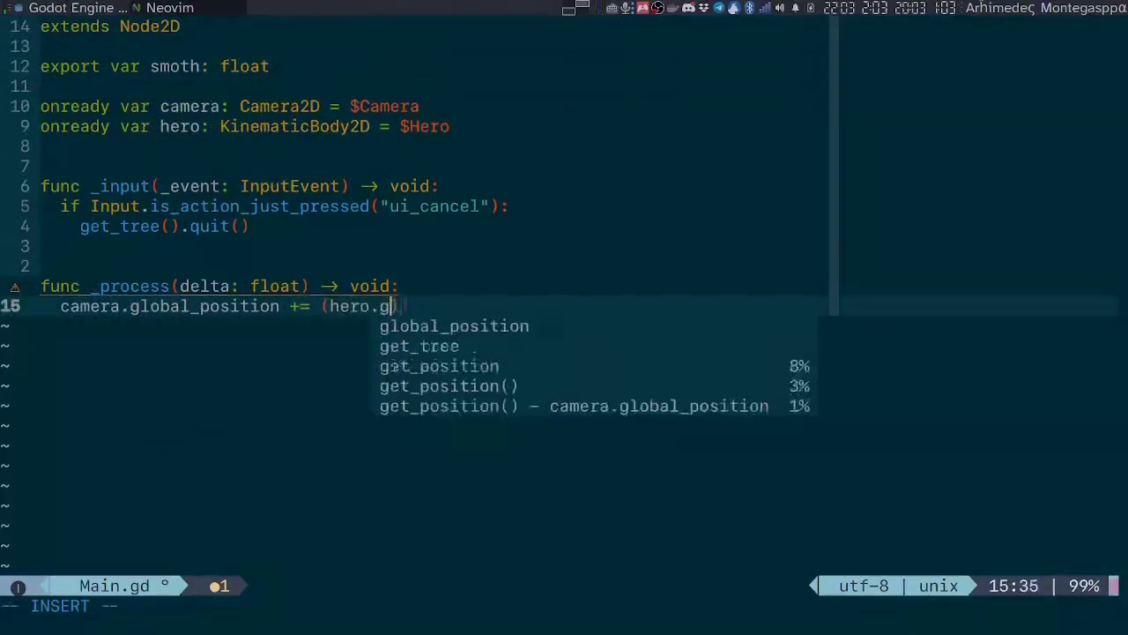
pyautogui.write('obal_position - camera.global_position) * smooth * delta')
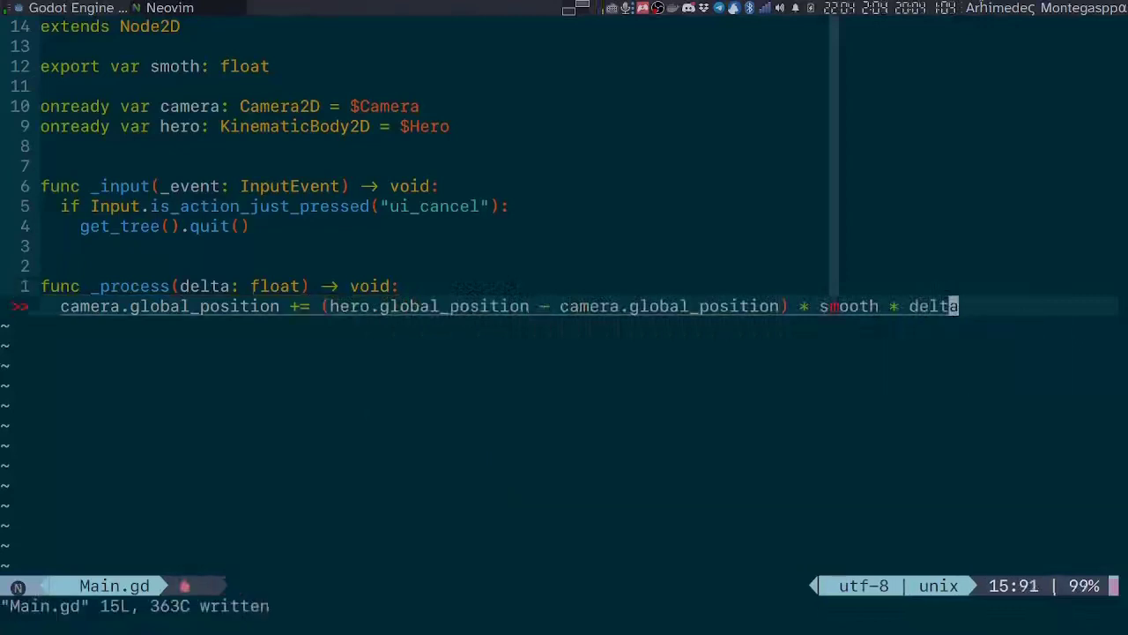
pyautogui.click(874, 305)
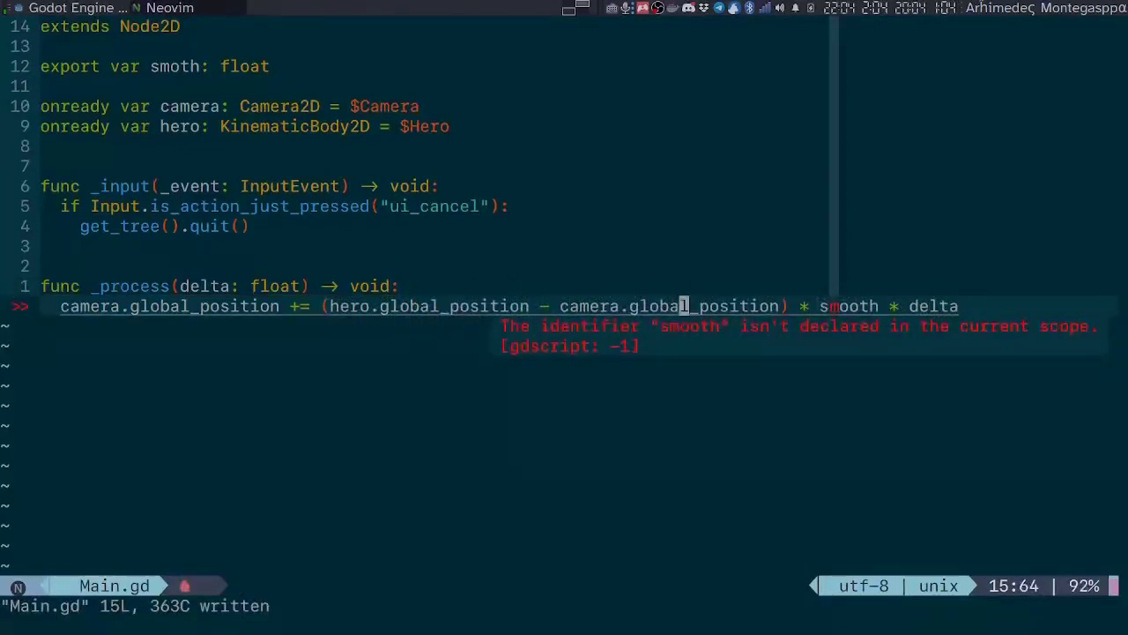
pyautogui.click(174, 66)
pyautogui.write('io')
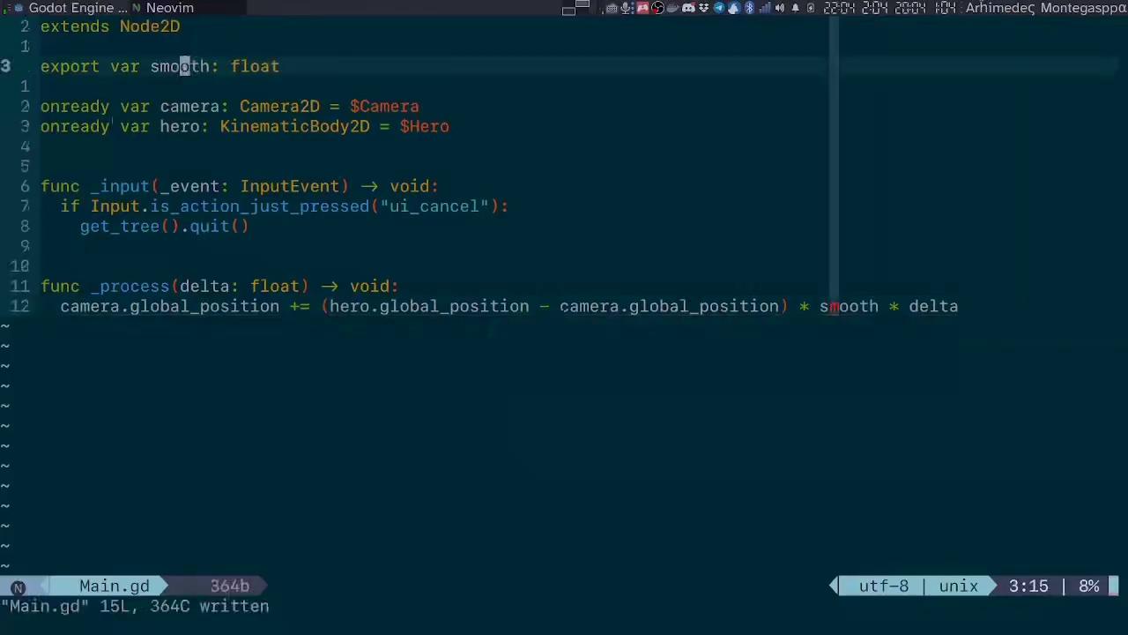
pyautogui.hotkey('alt', 'Tab')
# After the null-camera crash, move Camera from under TileMap to directly under Main and relaunch.
pyautogui.click(85, 89)
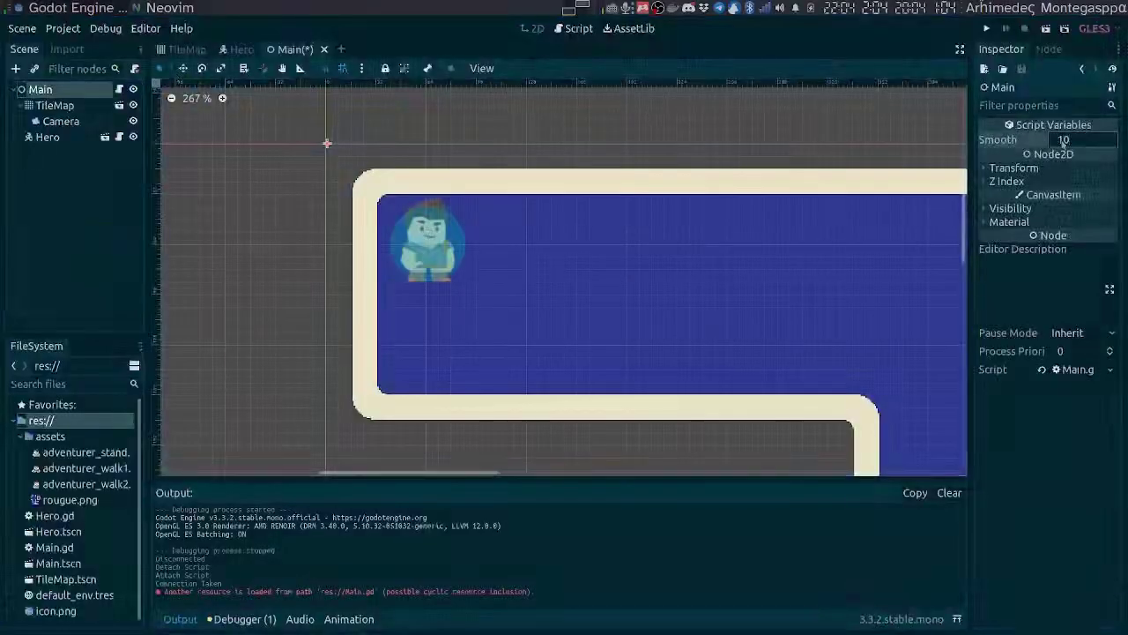
pyautogui.press('F6')
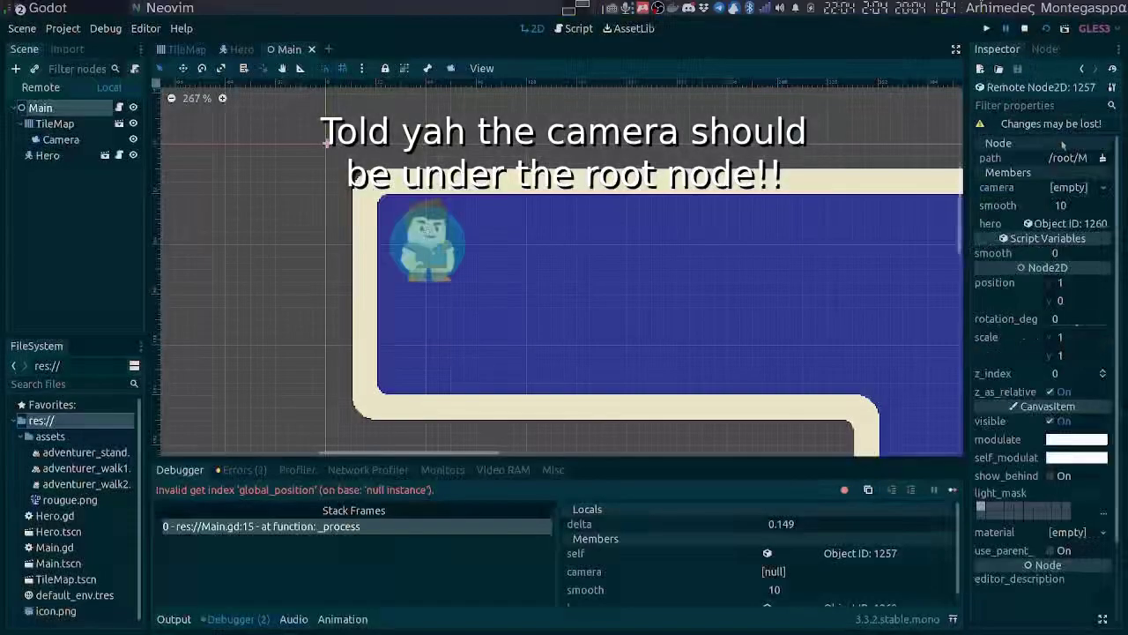
pyautogui.press('F8')
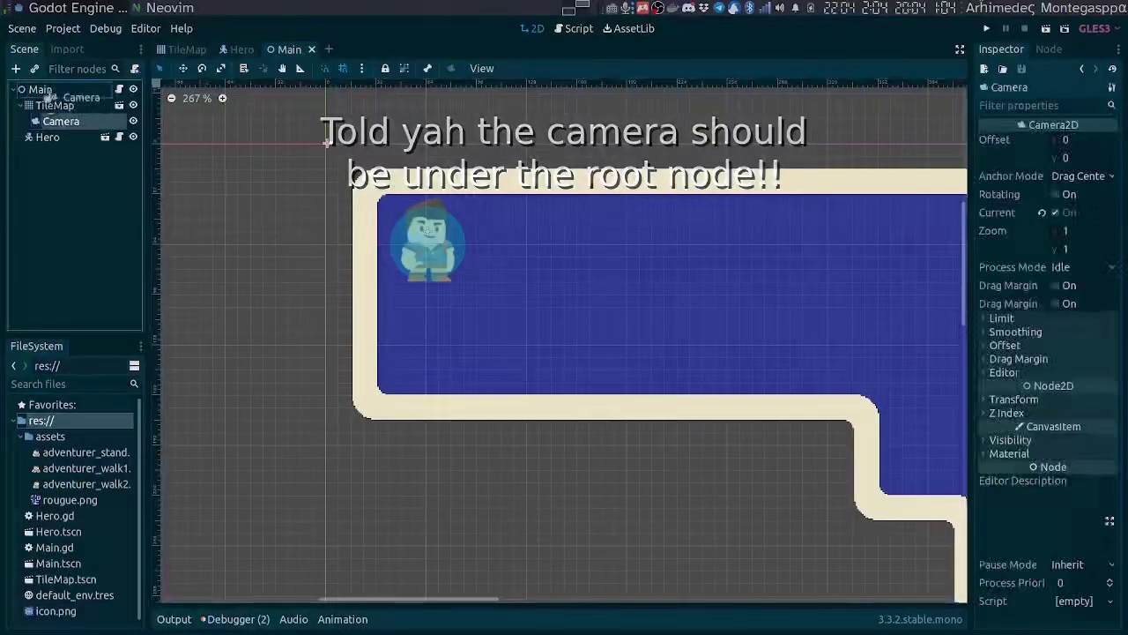
pyautogui.moveTo(60, 122); pyautogui.dragTo(44, 90)
pyautogui.press('F5')
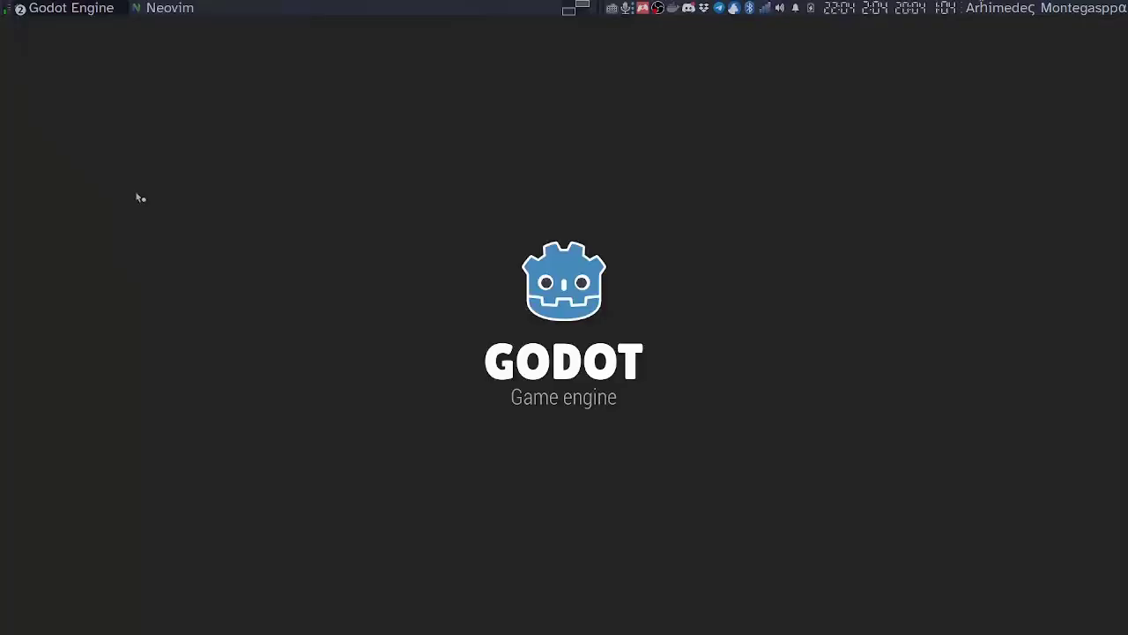
# Walk the Hero with the arrow keys through the corridor, lower room and upper room while the camera follows.
pyautogui.press('Right')
pyautogui.press('Down')
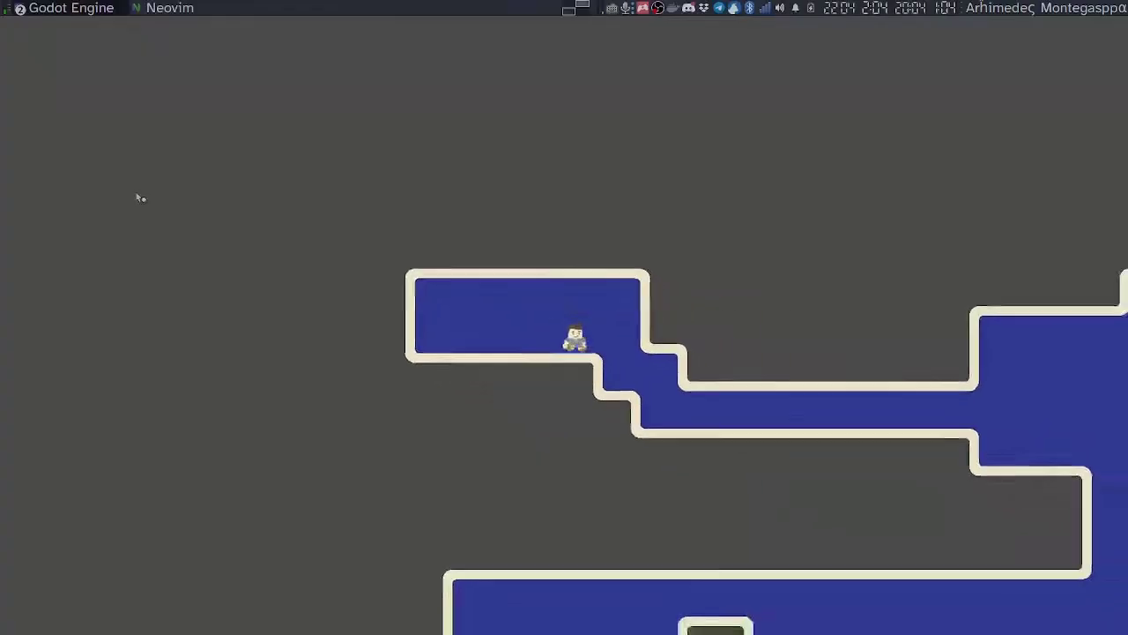
pyautogui.press('Right')
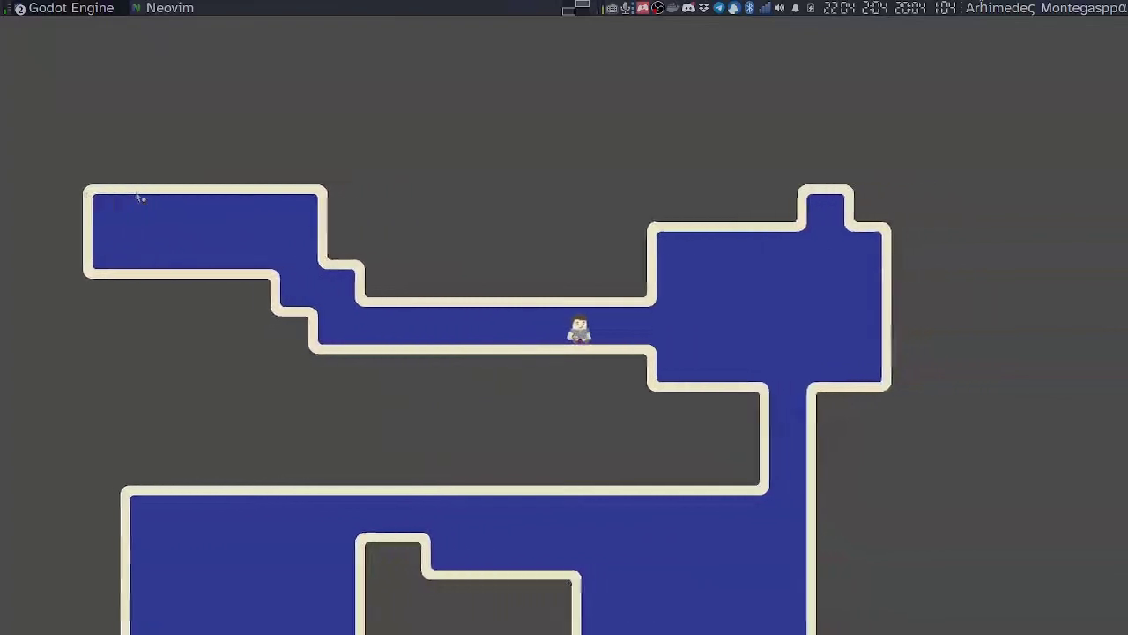
pyautogui.press('Down')
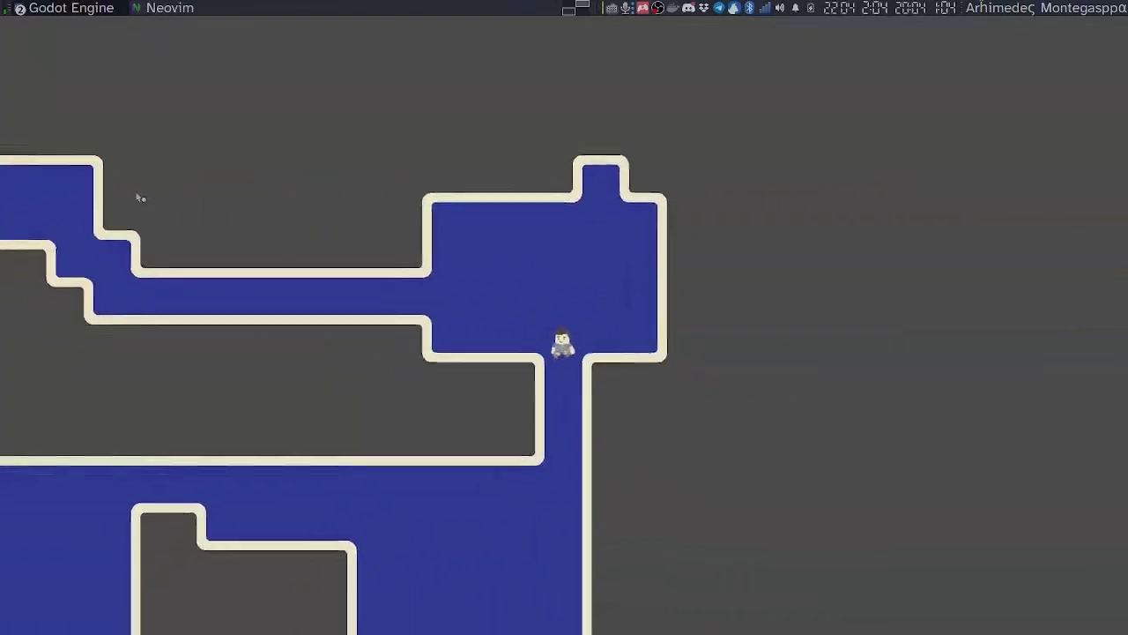
pyautogui.press('Left')
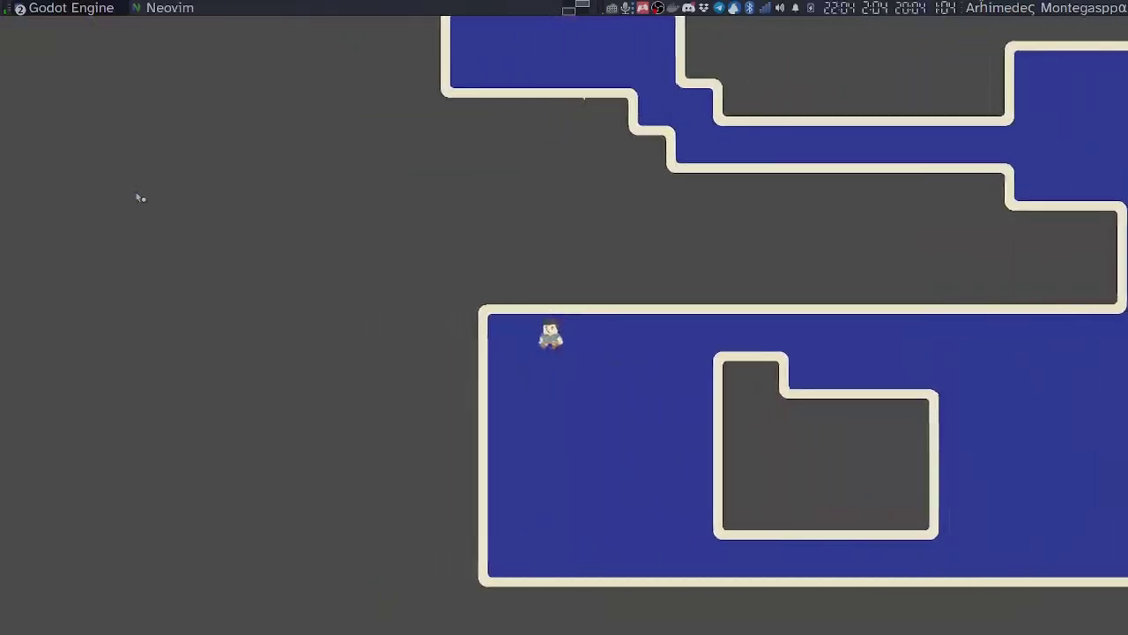
pyautogui.press('Down')
pyautogui.press('Right')
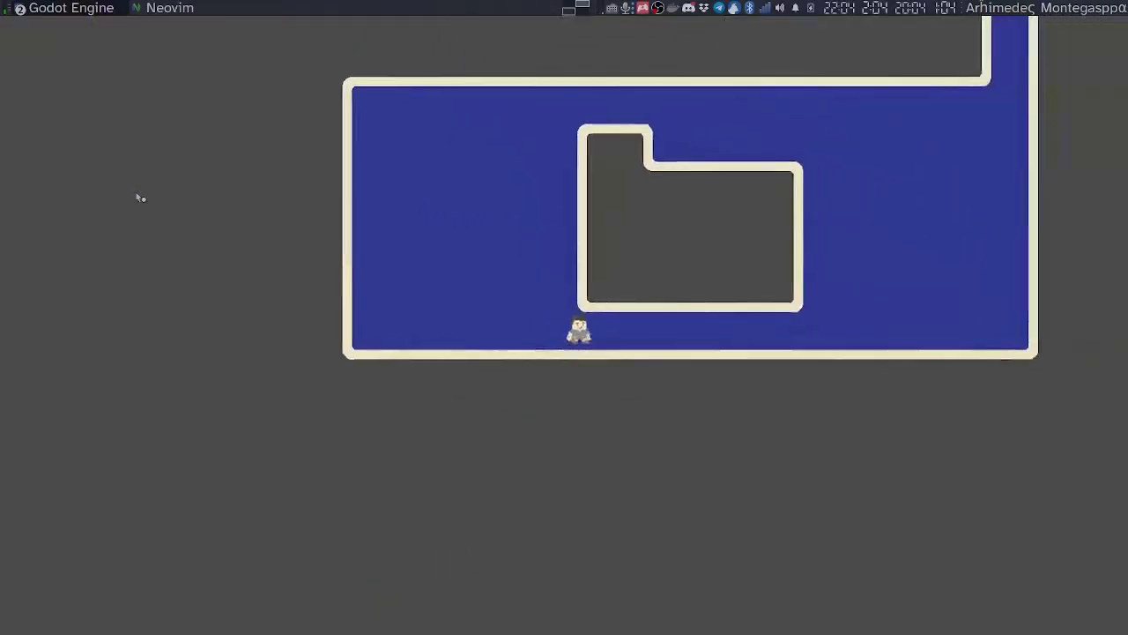
pyautogui.press('Up')
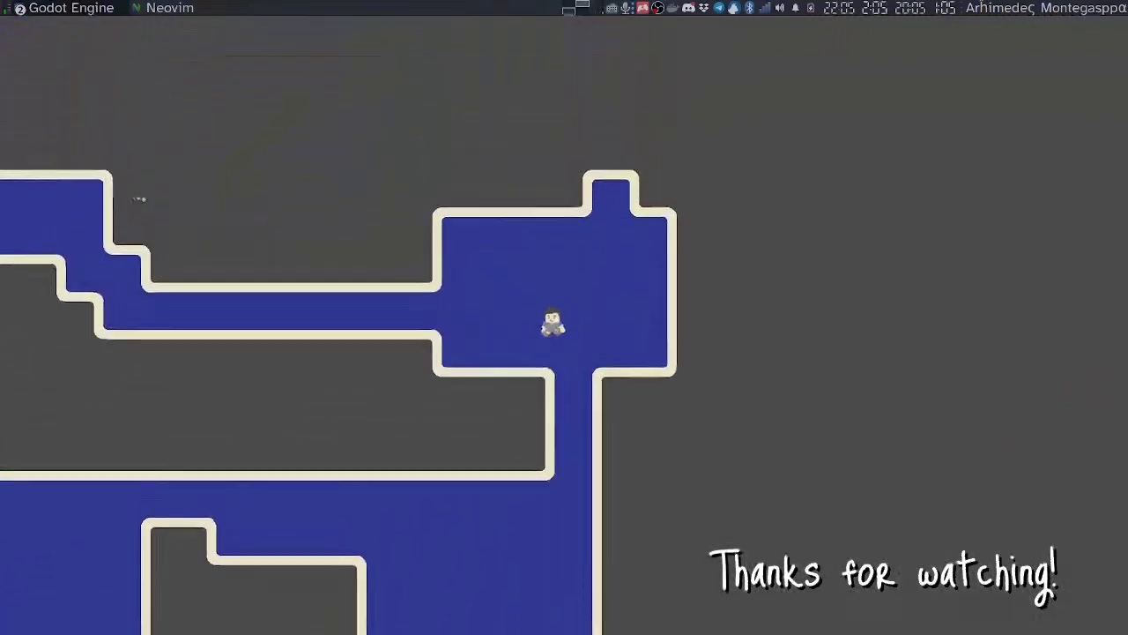
pyautogui.press('Left')
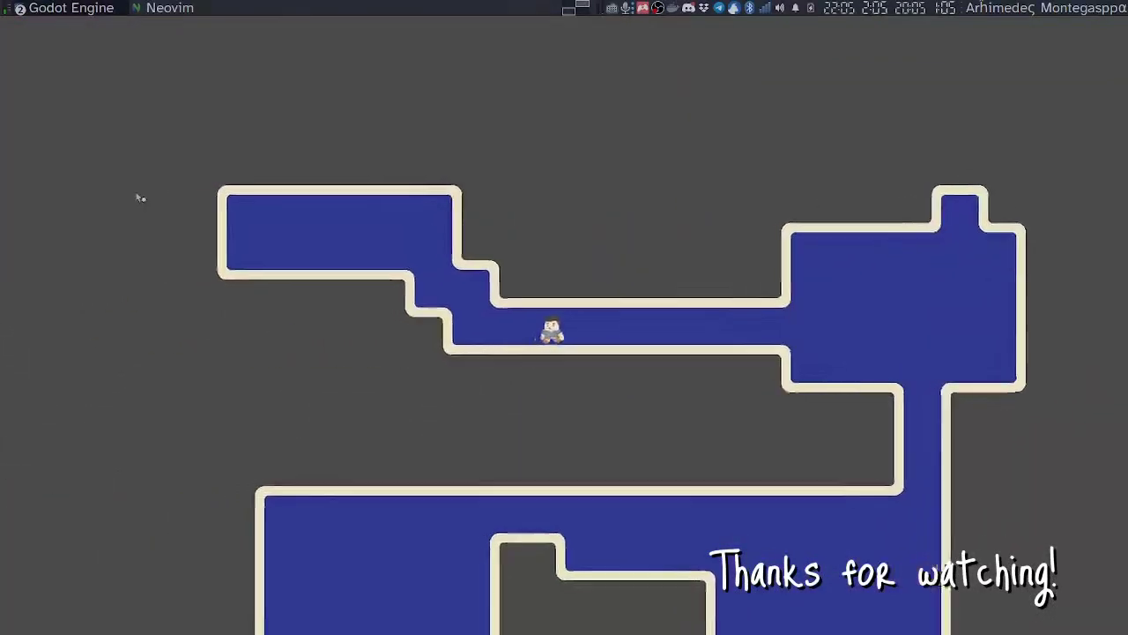
pyautogui.press('Right')
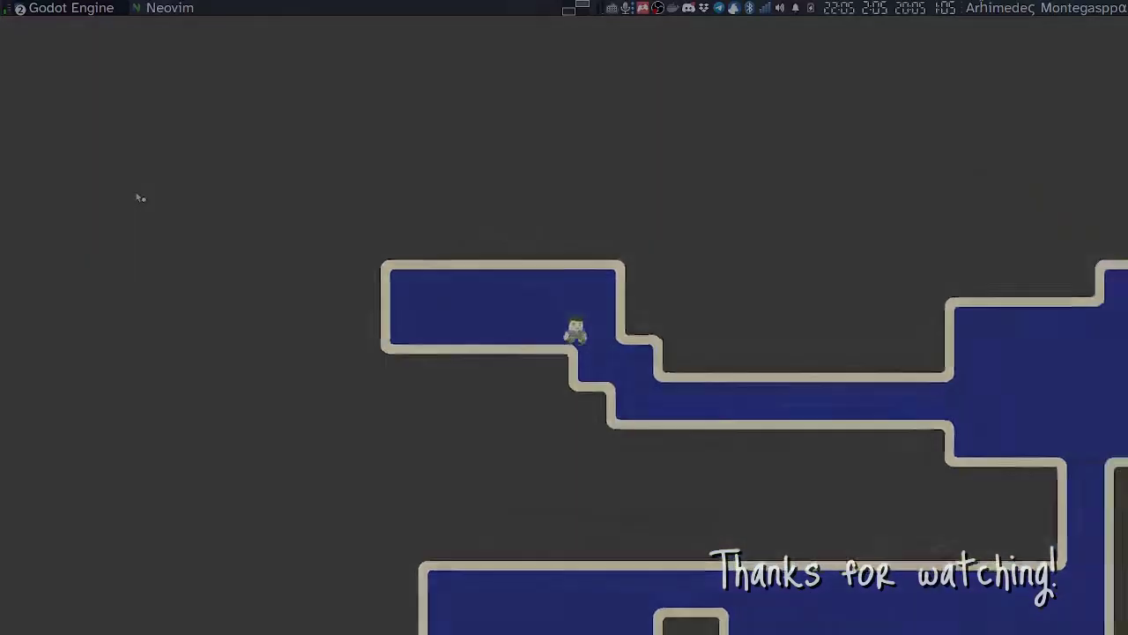